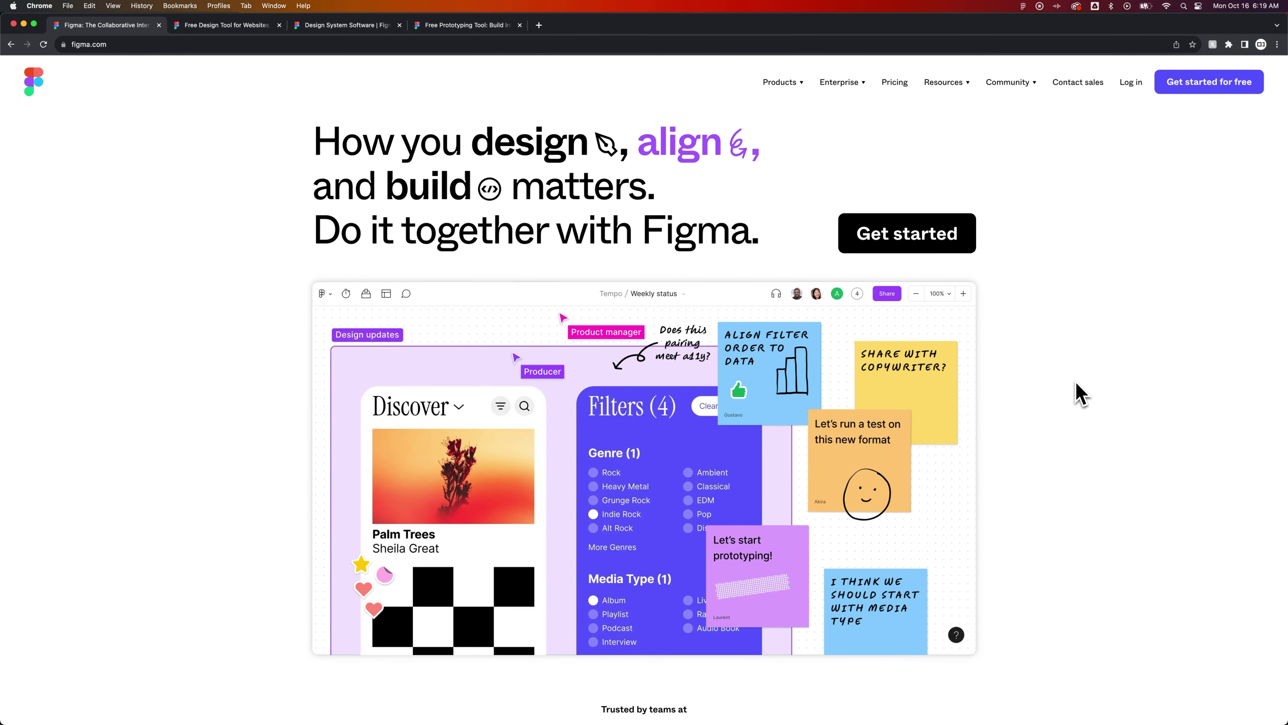
Scroll the figma.com homepage from its headline past Co-create and Prototype to 'Bring design and dev closer'.
{"action": "scroll", "coordinate": [1079, 393], "scroll_direction": "down", "scroll_amount": 3}
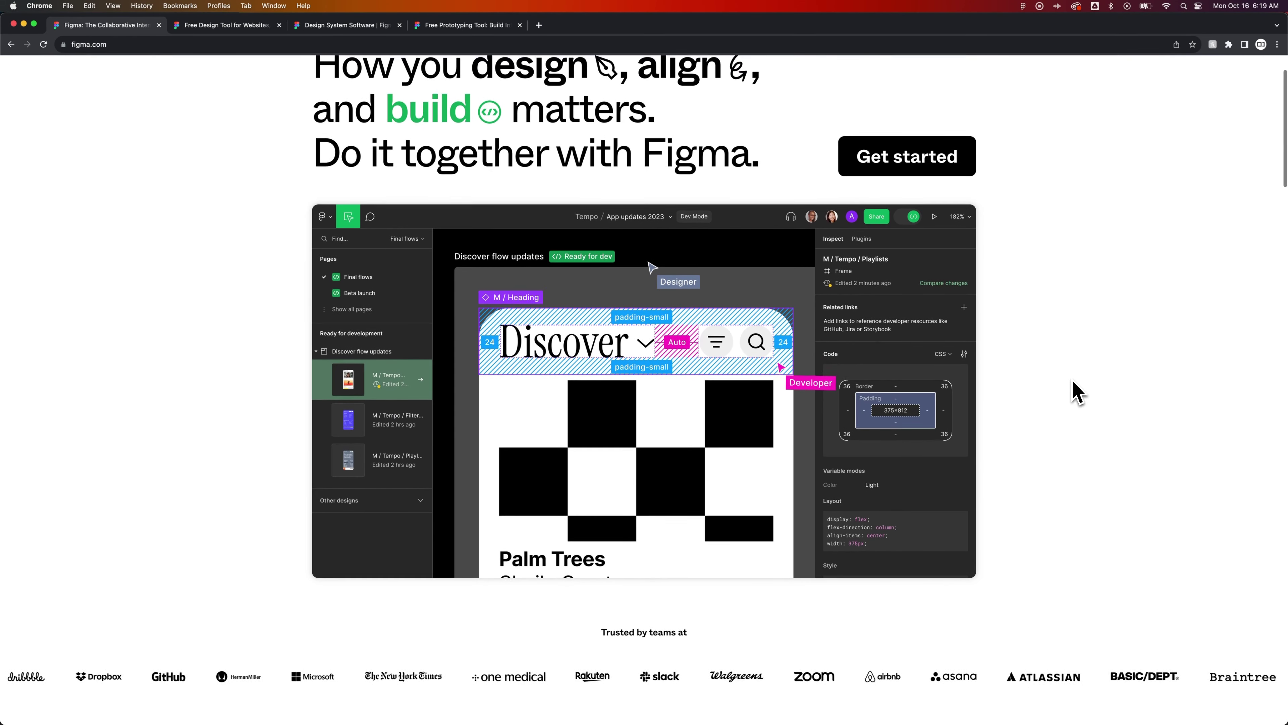
{"action": "scroll", "coordinate": [1079, 393], "scroll_direction": "down", "scroll_amount": 5}
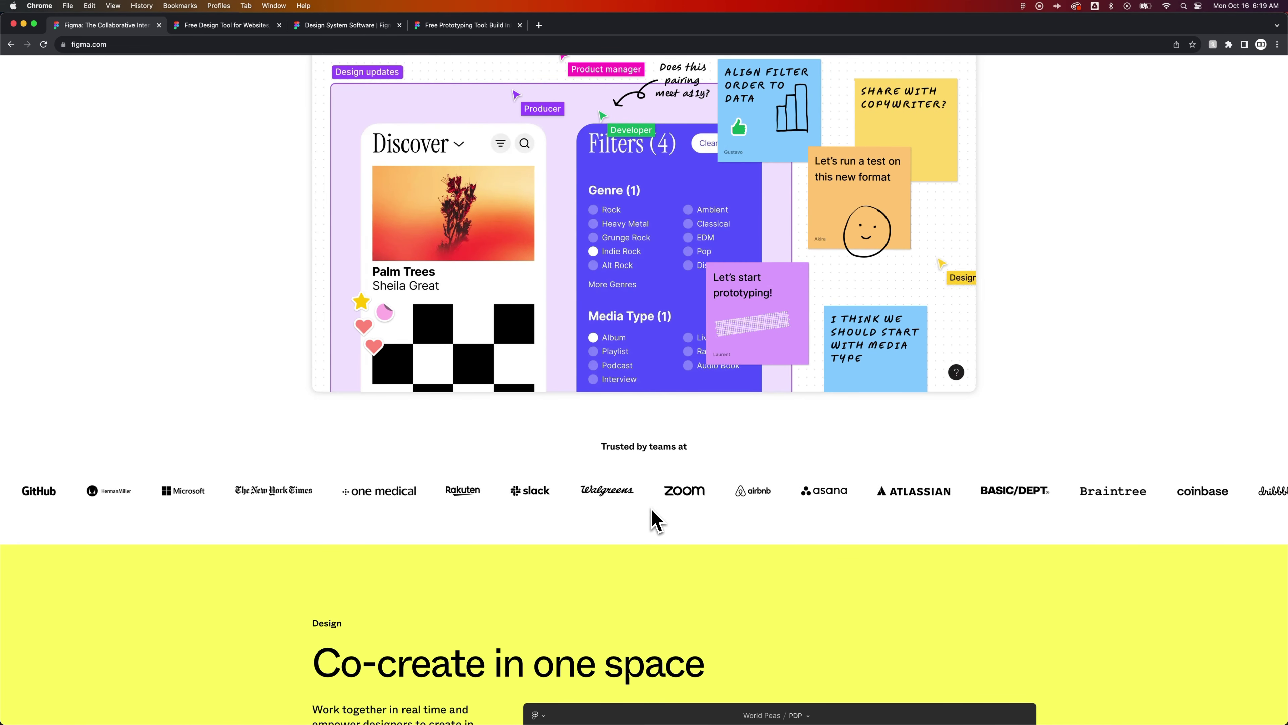
{"action": "scroll", "coordinate": [1018, 418], "scroll_direction": "up", "scroll_amount": 2}
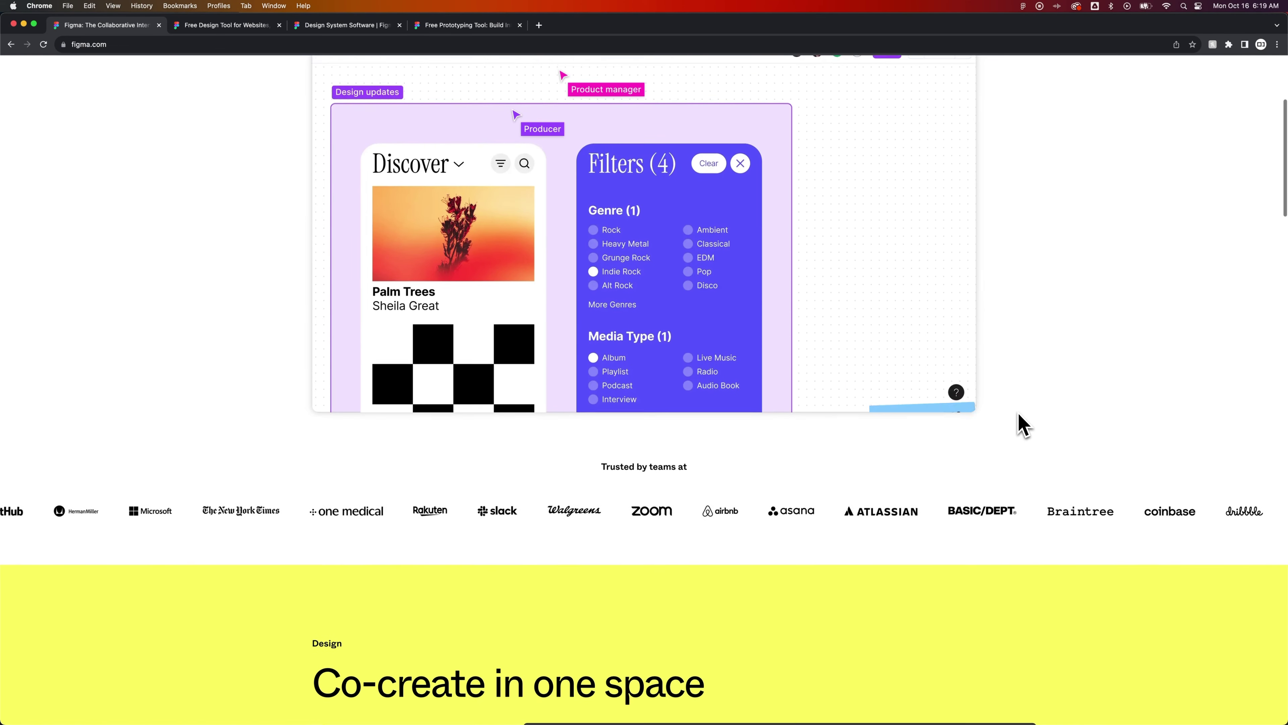
{"action": "scroll", "coordinate": [1018, 415], "scroll_direction": "up", "scroll_amount": 5}
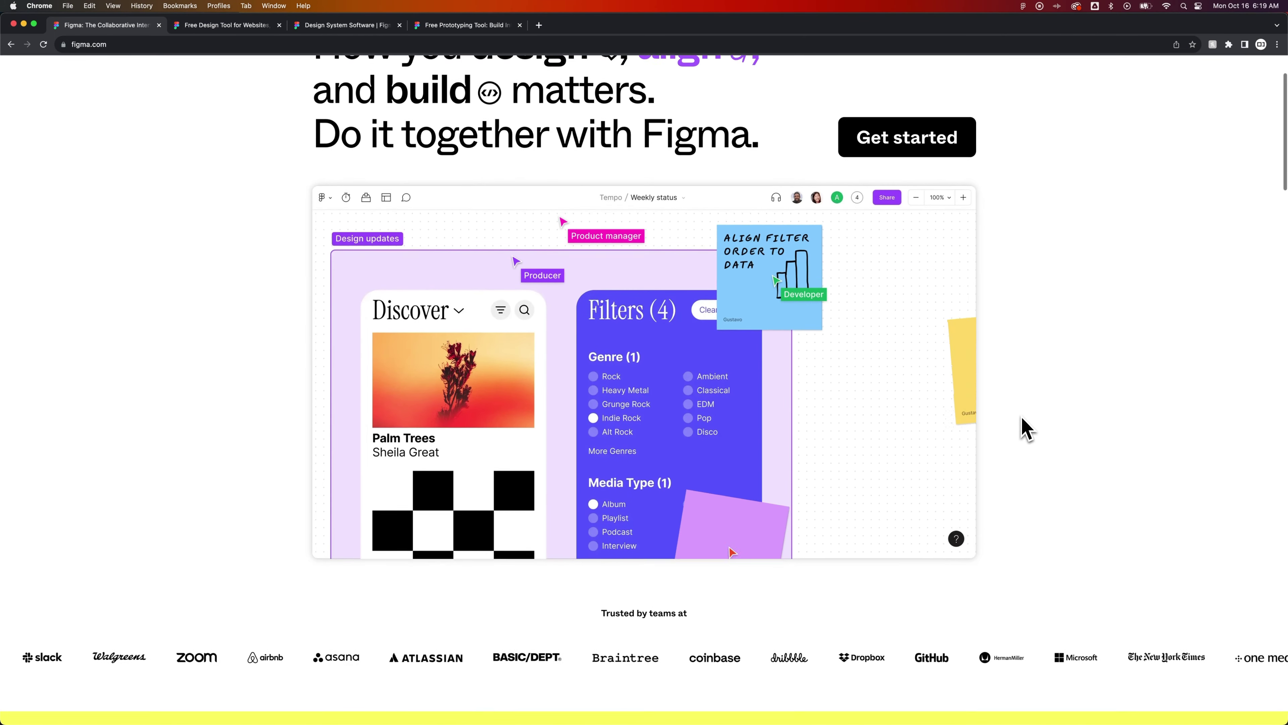
{"action": "scroll", "coordinate": [1026, 429], "scroll_direction": "down", "scroll_amount": 4}
{"action": "scroll", "coordinate": [1025, 429], "scroll_direction": "down", "scroll_amount": 9}
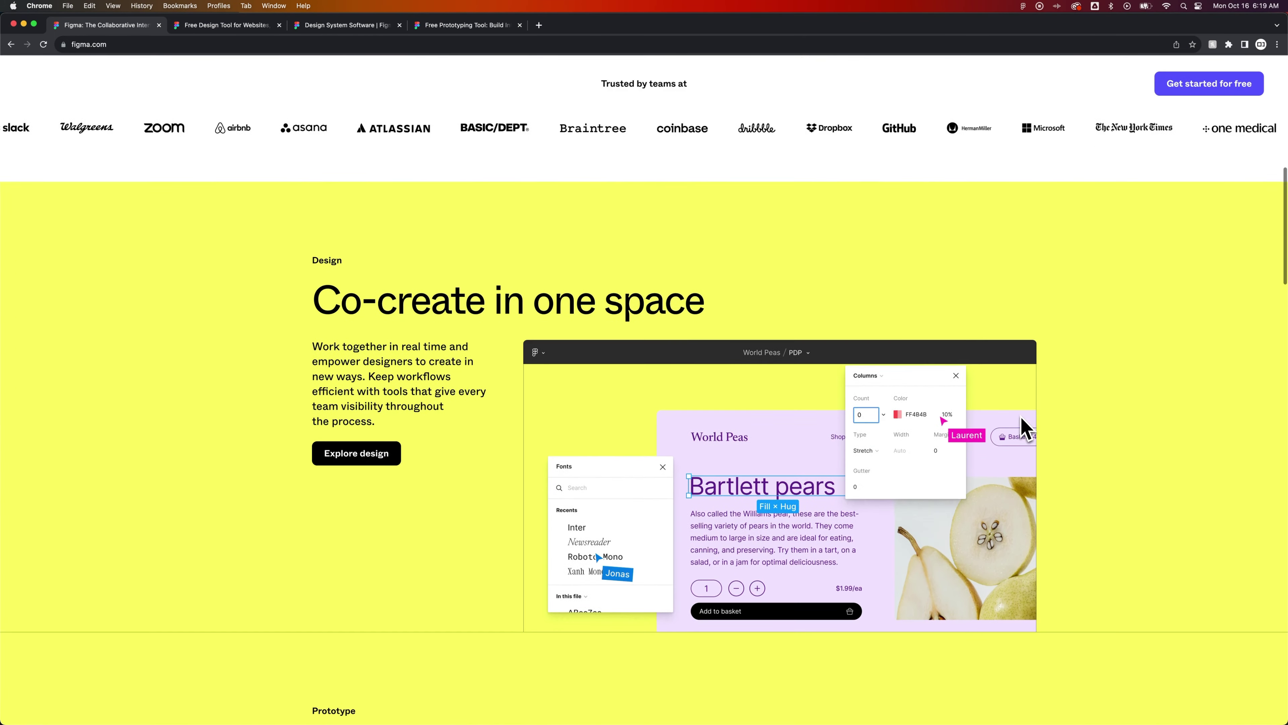
{"action": "scroll", "coordinate": [1050, 427], "scroll_direction": "down", "scroll_amount": 6}
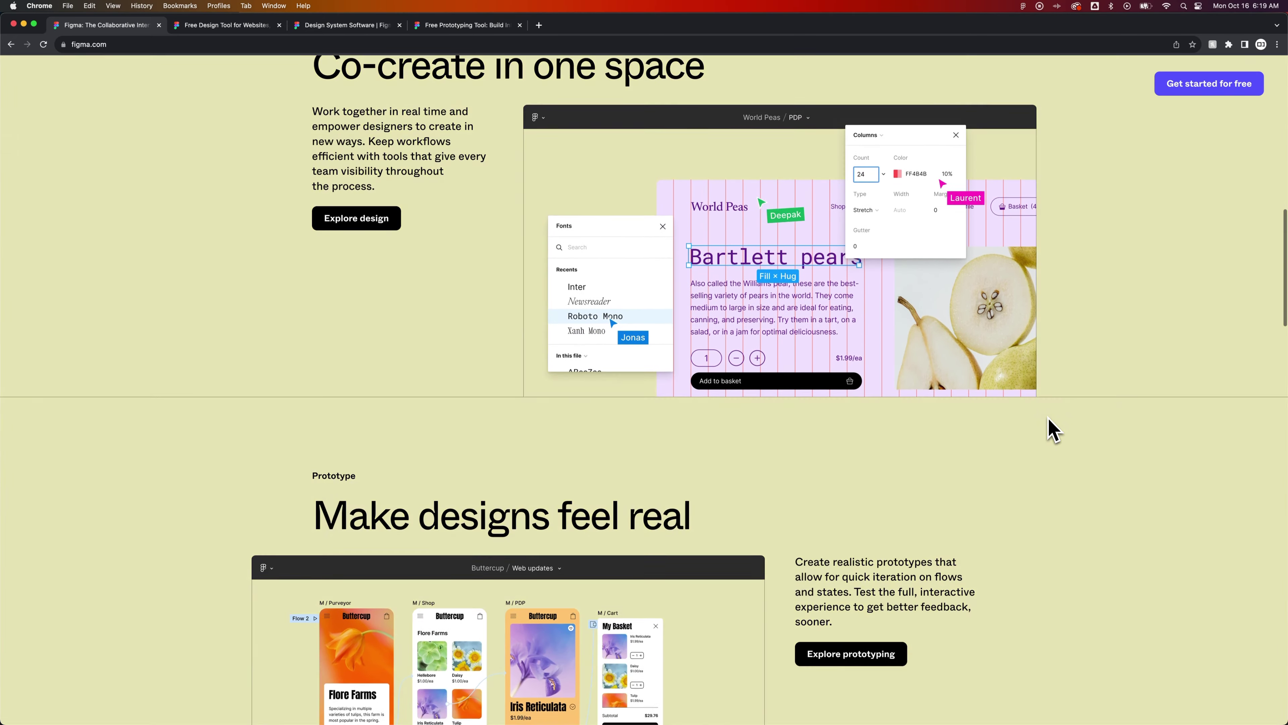
{"action": "scroll", "coordinate": [1052, 429], "scroll_direction": "down", "scroll_amount": 3}
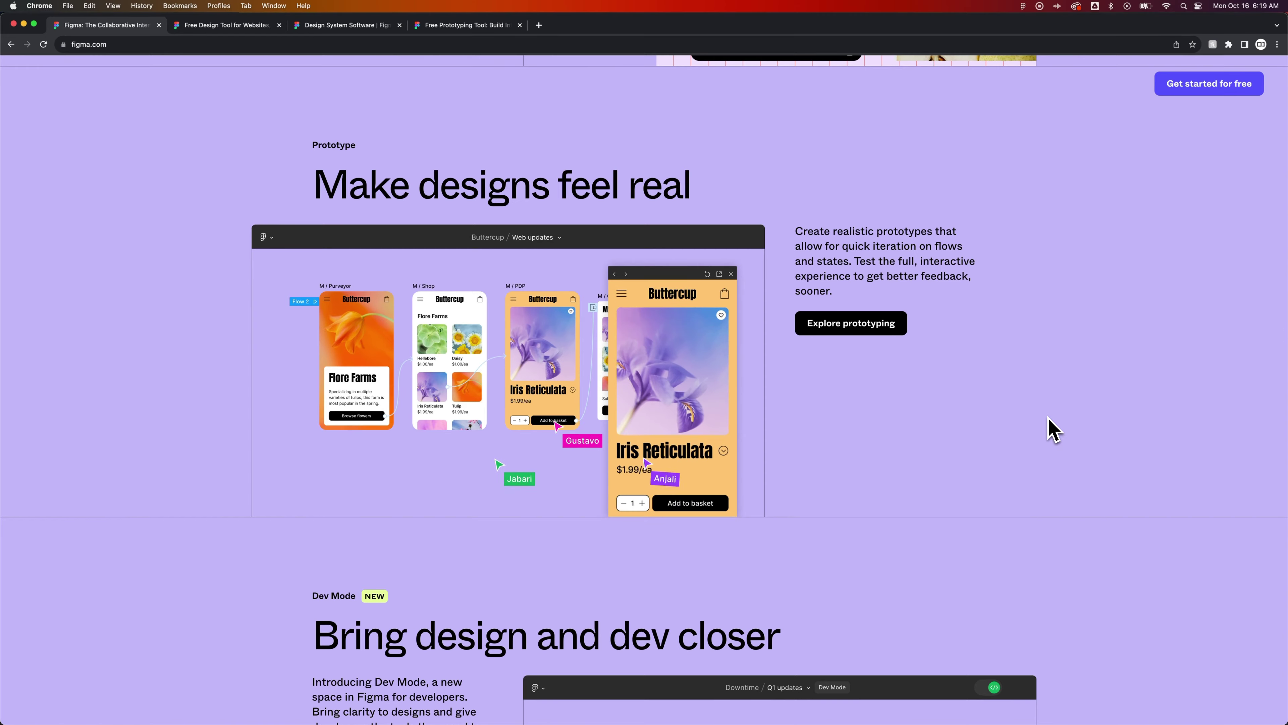
{"action": "scroll", "coordinate": [1053, 429], "scroll_direction": "down", "scroll_amount": 1}
{"action": "scroll", "coordinate": [1052, 429], "scroll_direction": "down", "scroll_amount": 8}
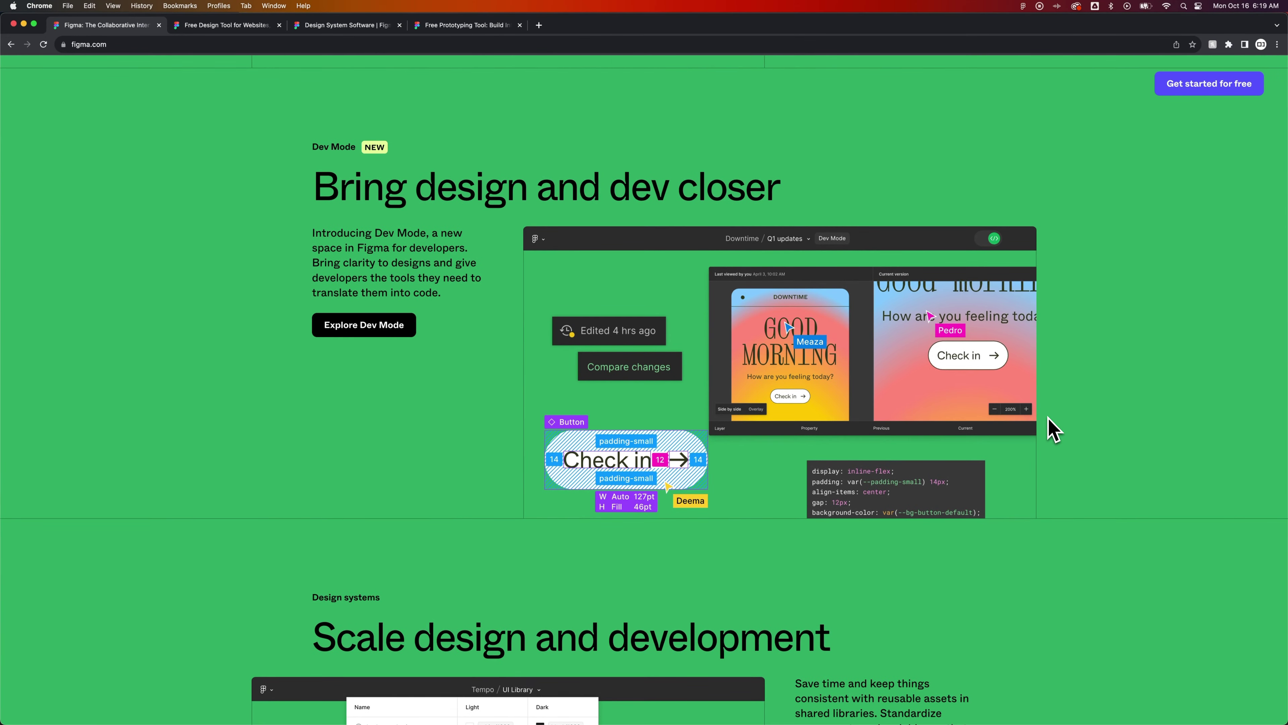
Switch to the 'Free Design Tool for Websites' tab and scroll down to 'An extensible platform'.
{"action": "left_click", "coordinate": [231, 28]}
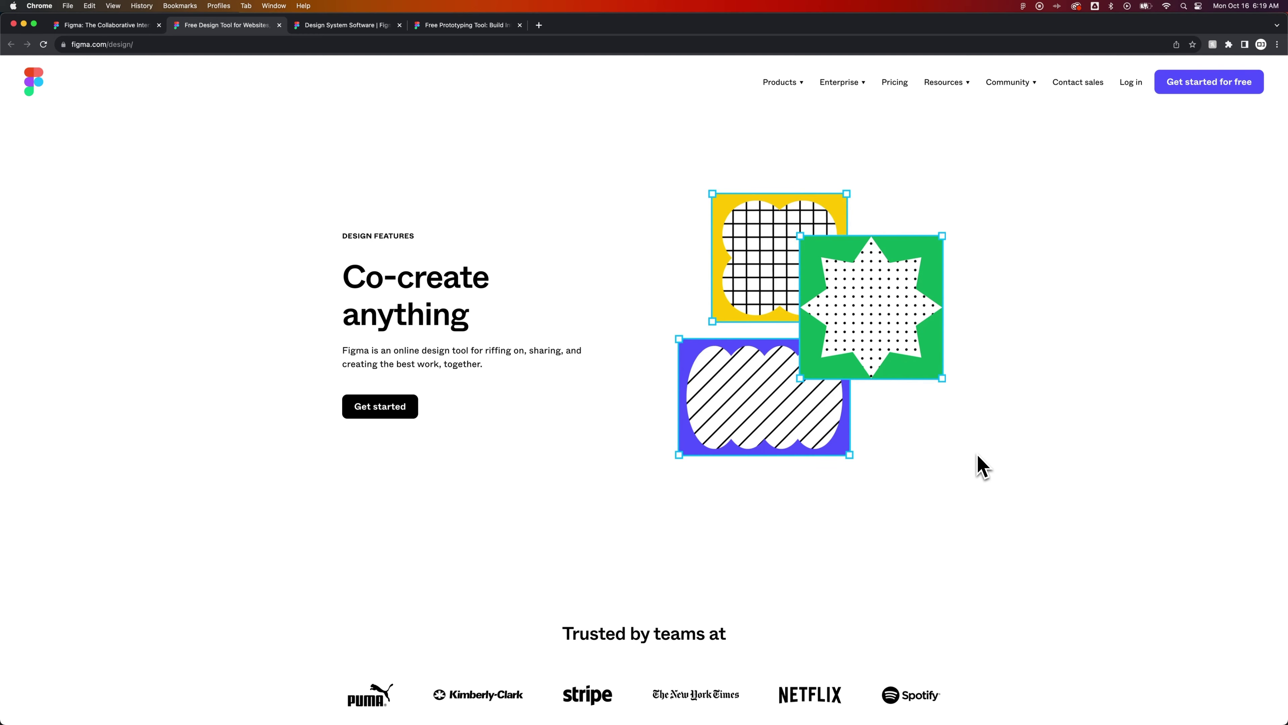
{"action": "scroll", "coordinate": [981, 466], "scroll_direction": "down", "scroll_amount": 15}
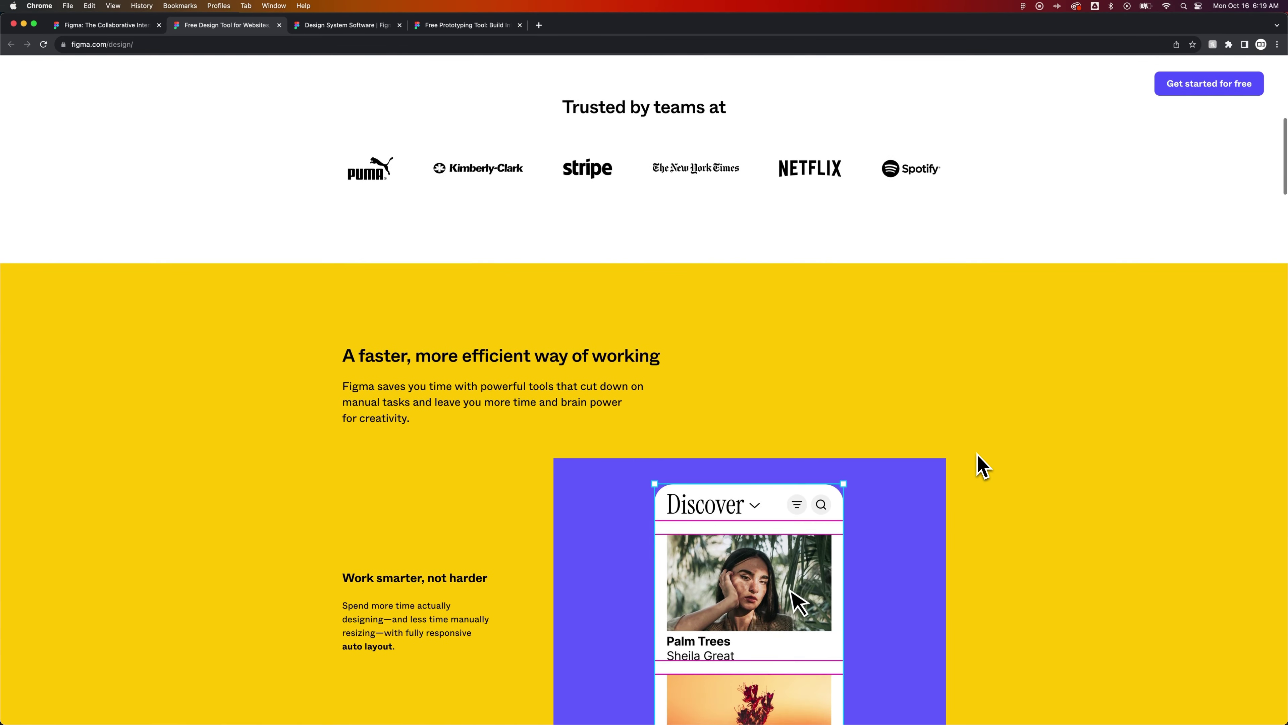
{"action": "scroll", "coordinate": [982, 466], "scroll_direction": "down", "scroll_amount": 2}
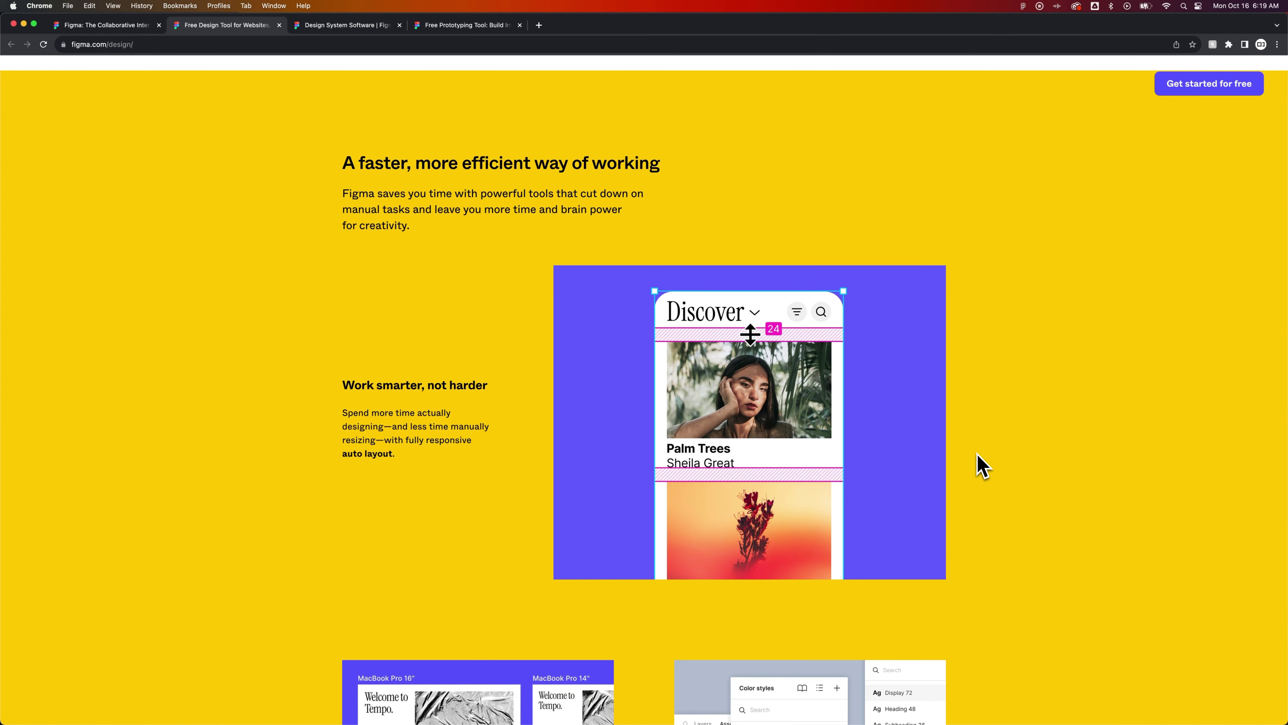
{"action": "scroll", "coordinate": [981, 466], "scroll_direction": "down", "scroll_amount": 1}
{"action": "scroll", "coordinate": [982, 466], "scroll_direction": "down", "scroll_amount": 5}
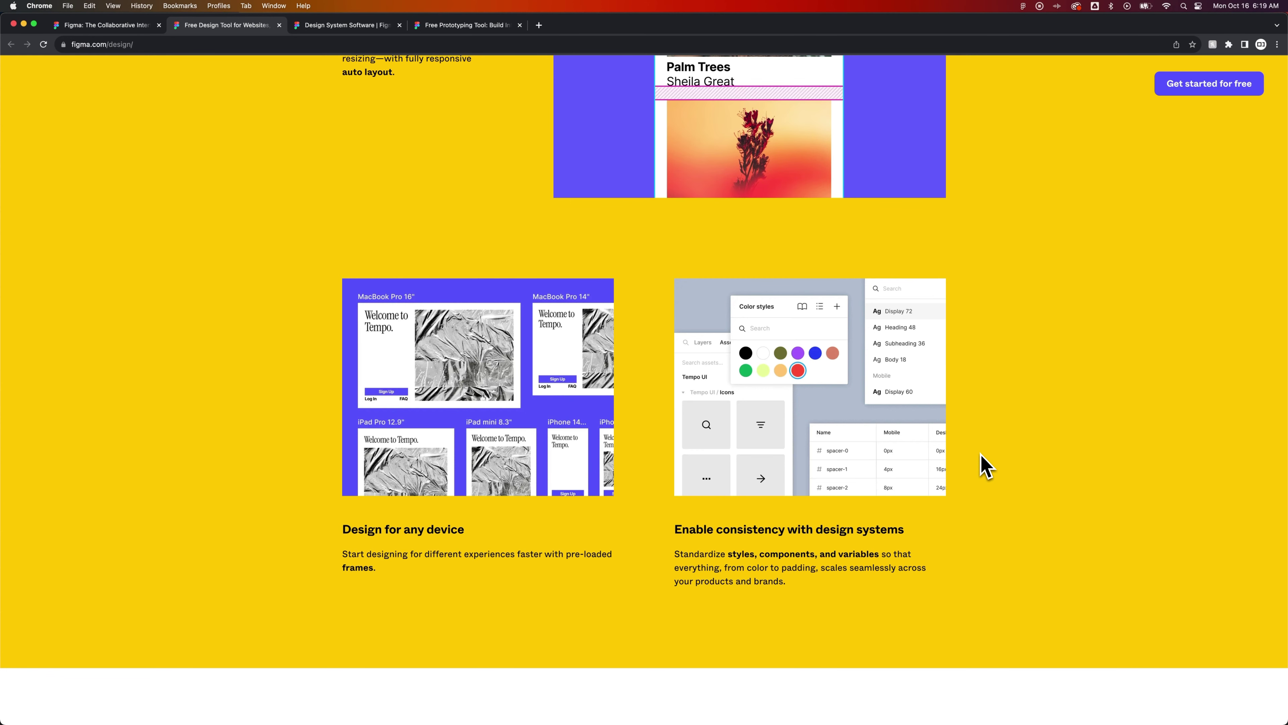
{"action": "scroll", "coordinate": [981, 455], "scroll_direction": "down", "scroll_amount": 5}
{"action": "scroll", "coordinate": [981, 456], "scroll_direction": "down", "scroll_amount": 8}
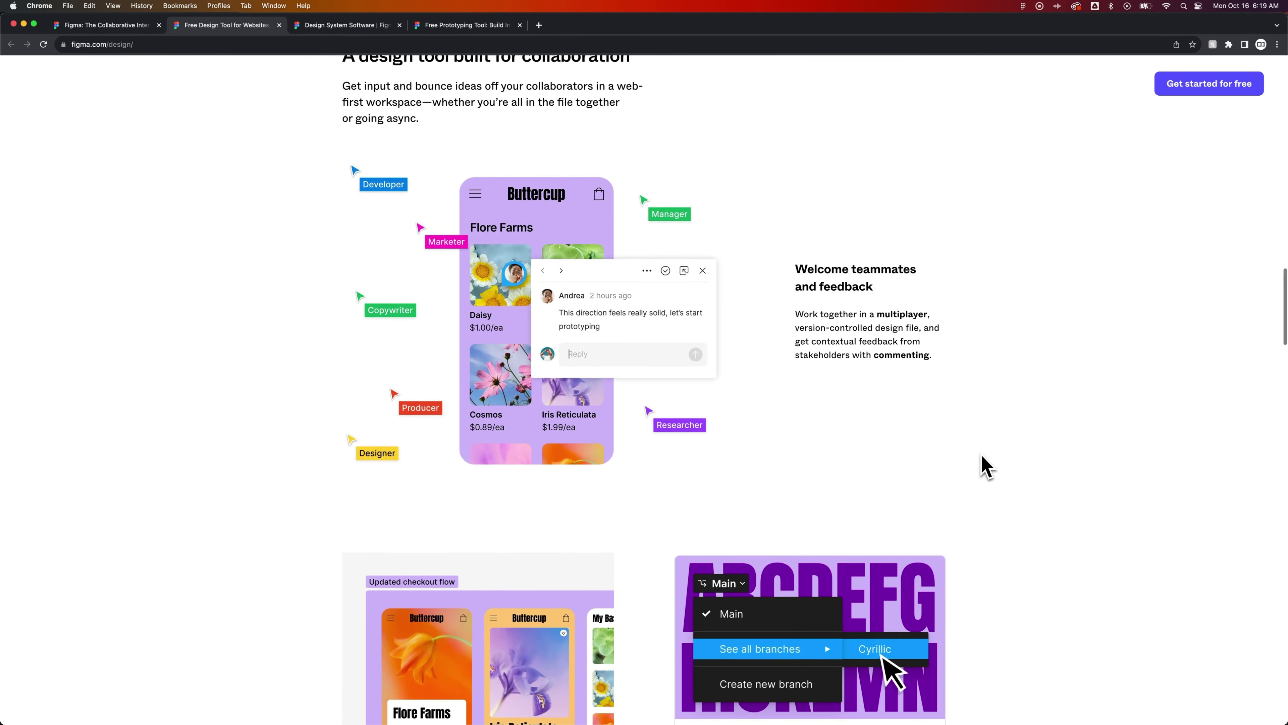
{"action": "scroll", "coordinate": [987, 466], "scroll_direction": "down", "scroll_amount": 4}
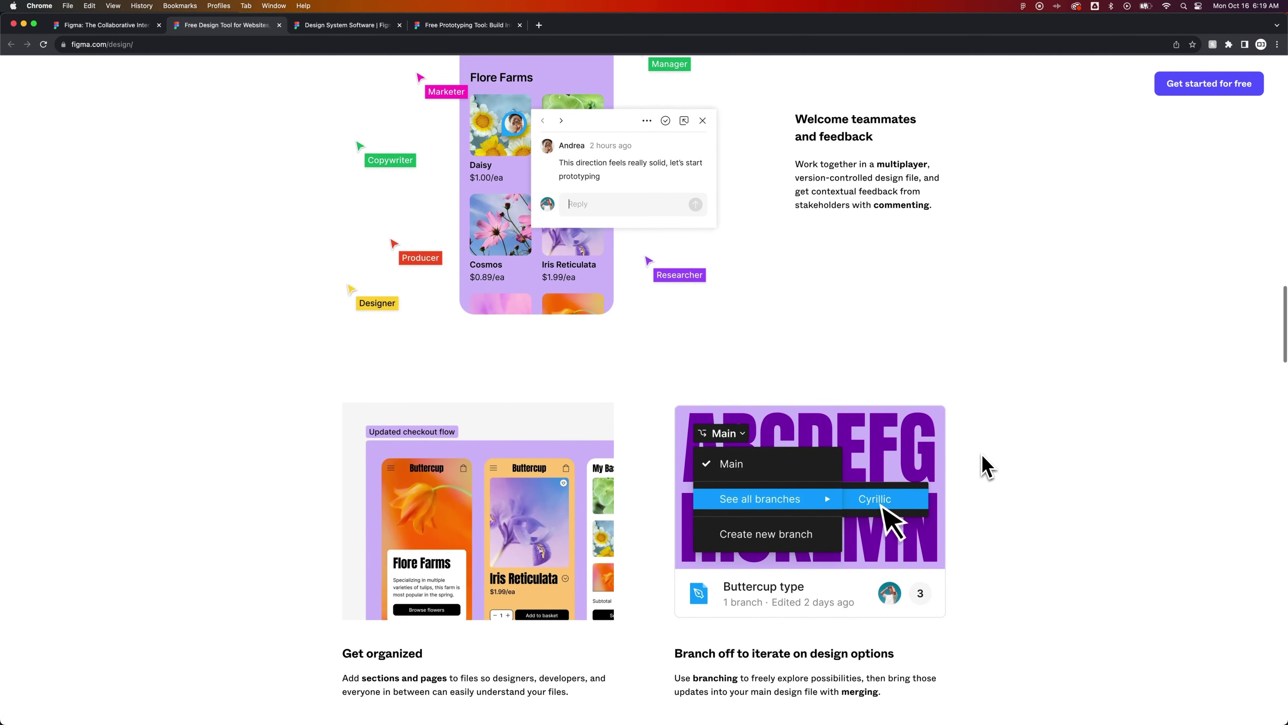
{"action": "scroll", "coordinate": [991, 466], "scroll_direction": "down", "scroll_amount": 1}
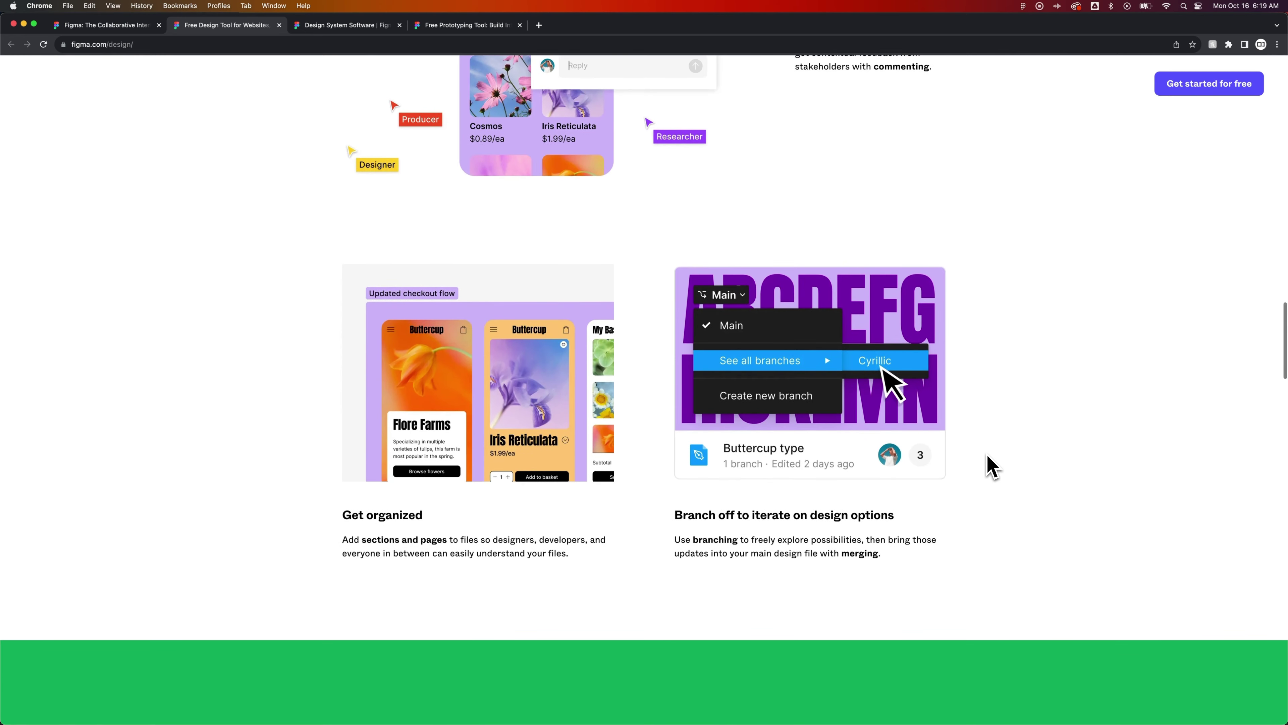
{"action": "scroll", "coordinate": [992, 466], "scroll_direction": "down", "scroll_amount": 4}
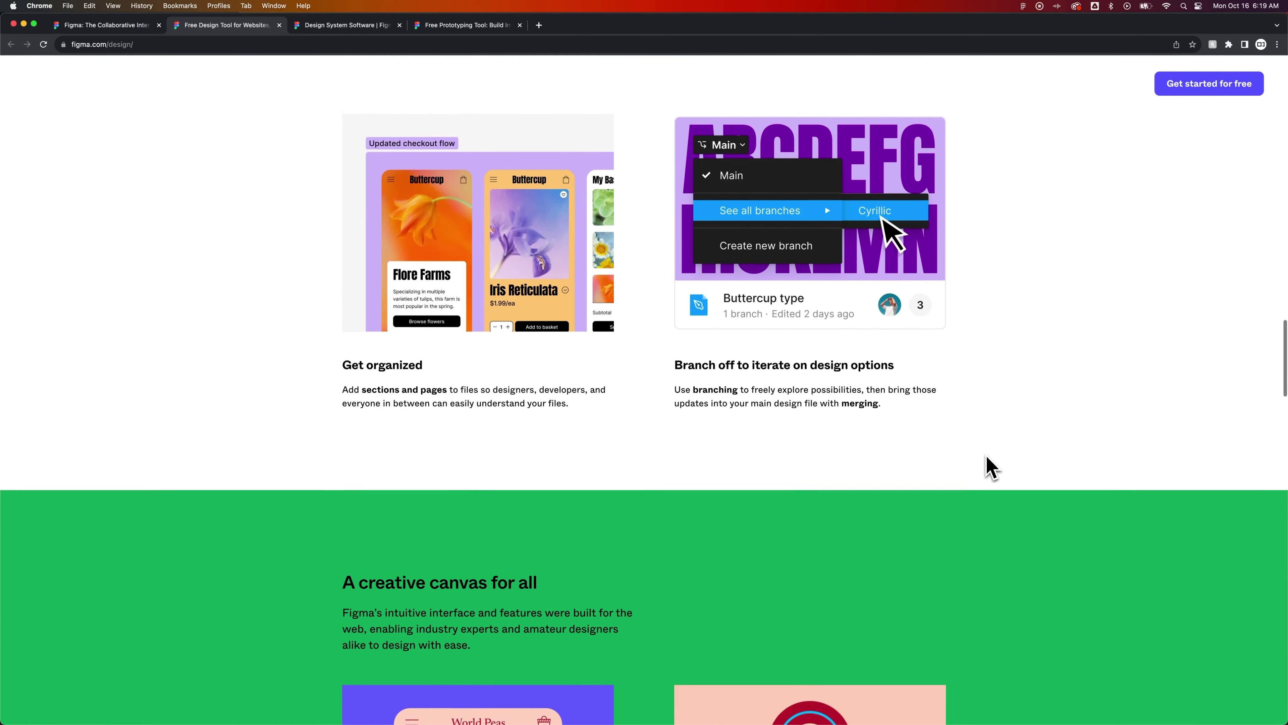
{"action": "scroll", "coordinate": [992, 467], "scroll_direction": "down", "scroll_amount": 6}
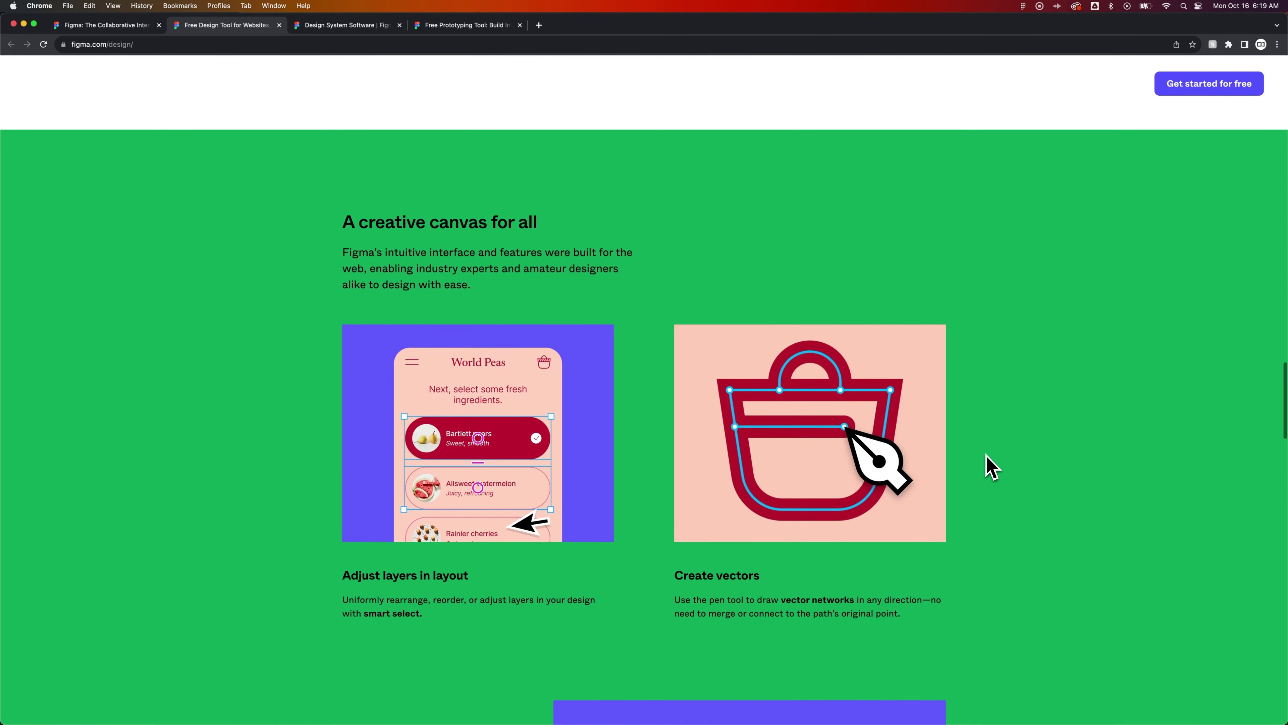
{"action": "scroll", "coordinate": [1010, 467], "scroll_direction": "down", "scroll_amount": 1}
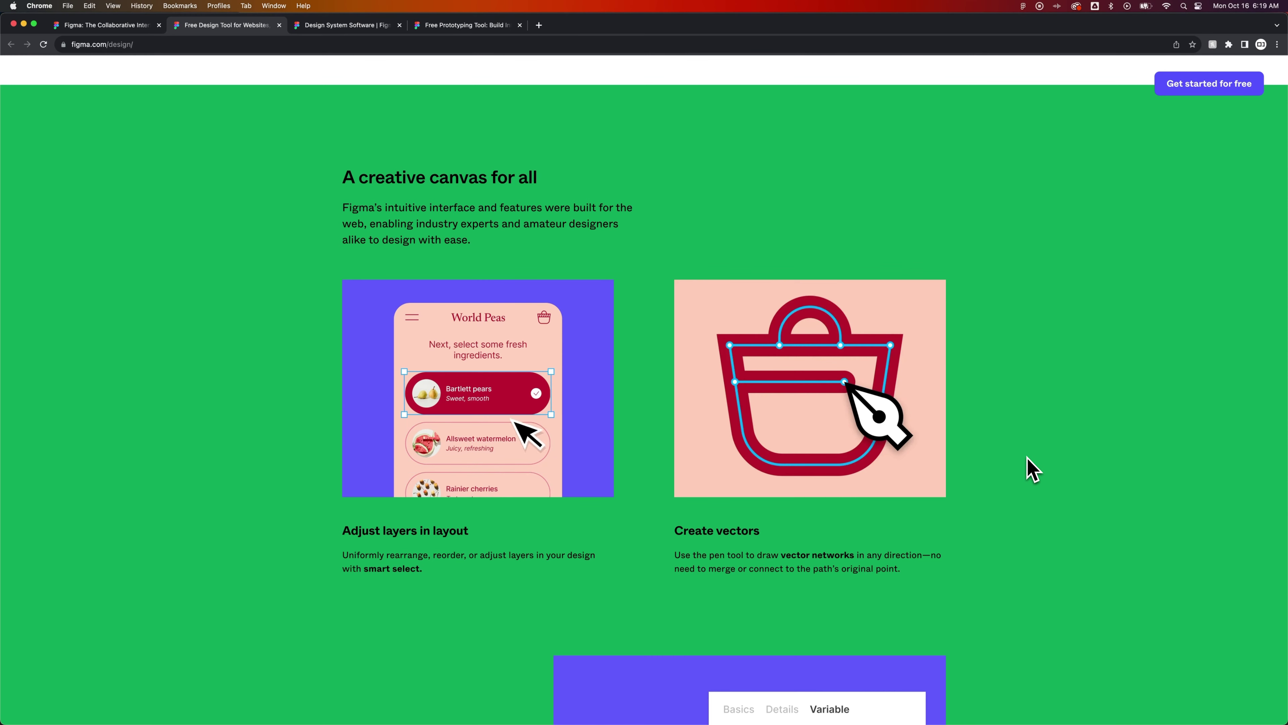
{"action": "scroll", "coordinate": [1031, 469], "scroll_direction": "down", "scroll_amount": 5}
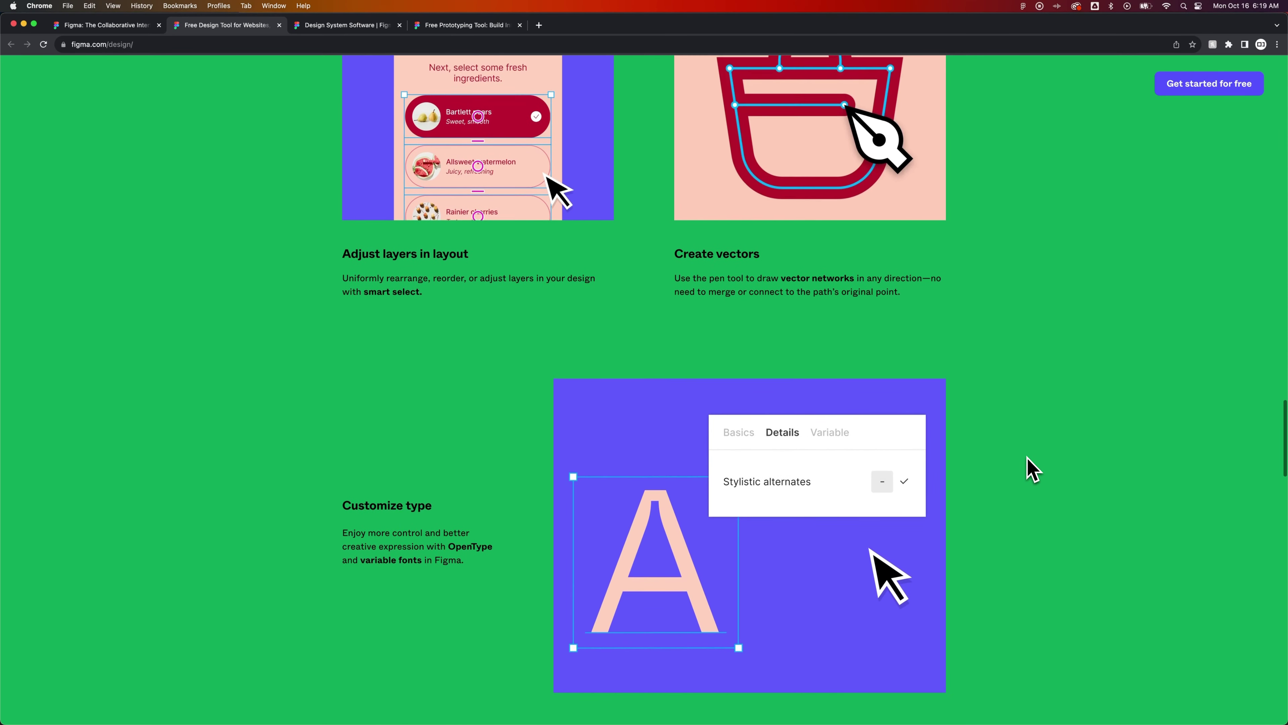
{"action": "scroll", "coordinate": [1031, 469], "scroll_direction": "down", "scroll_amount": 1}
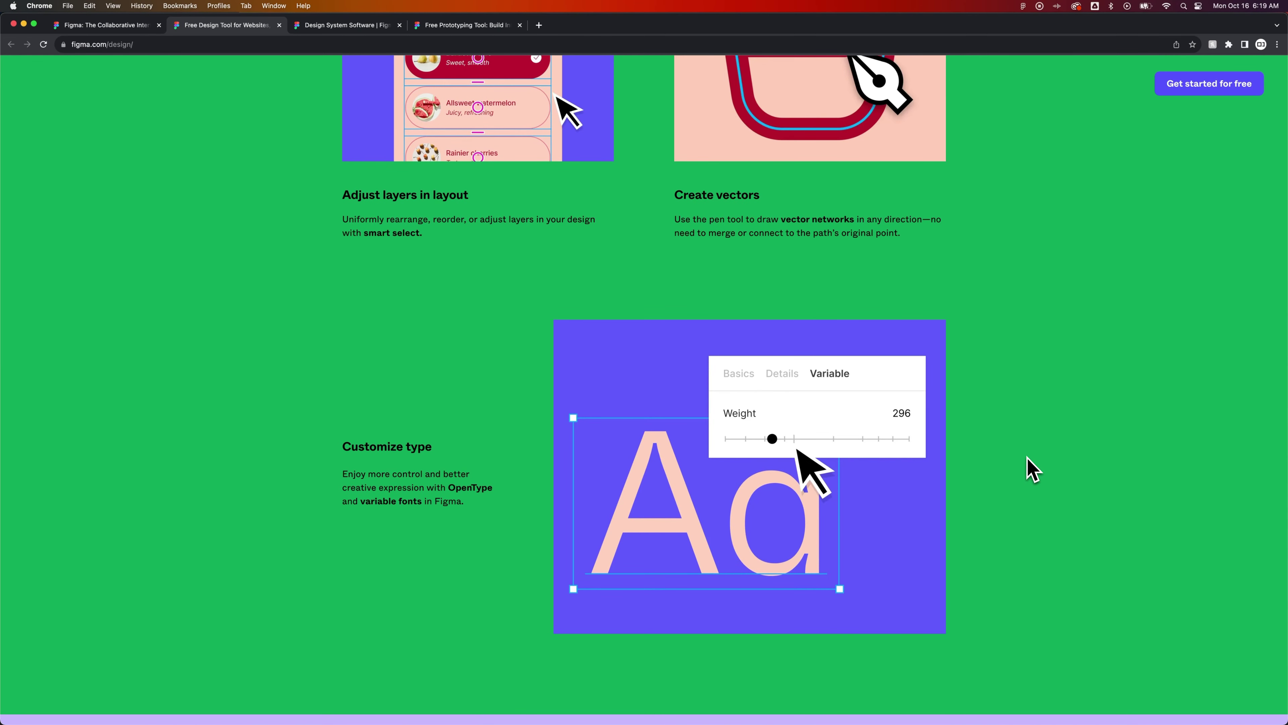
{"action": "scroll", "coordinate": [1031, 469], "scroll_direction": "down", "scroll_amount": 3}
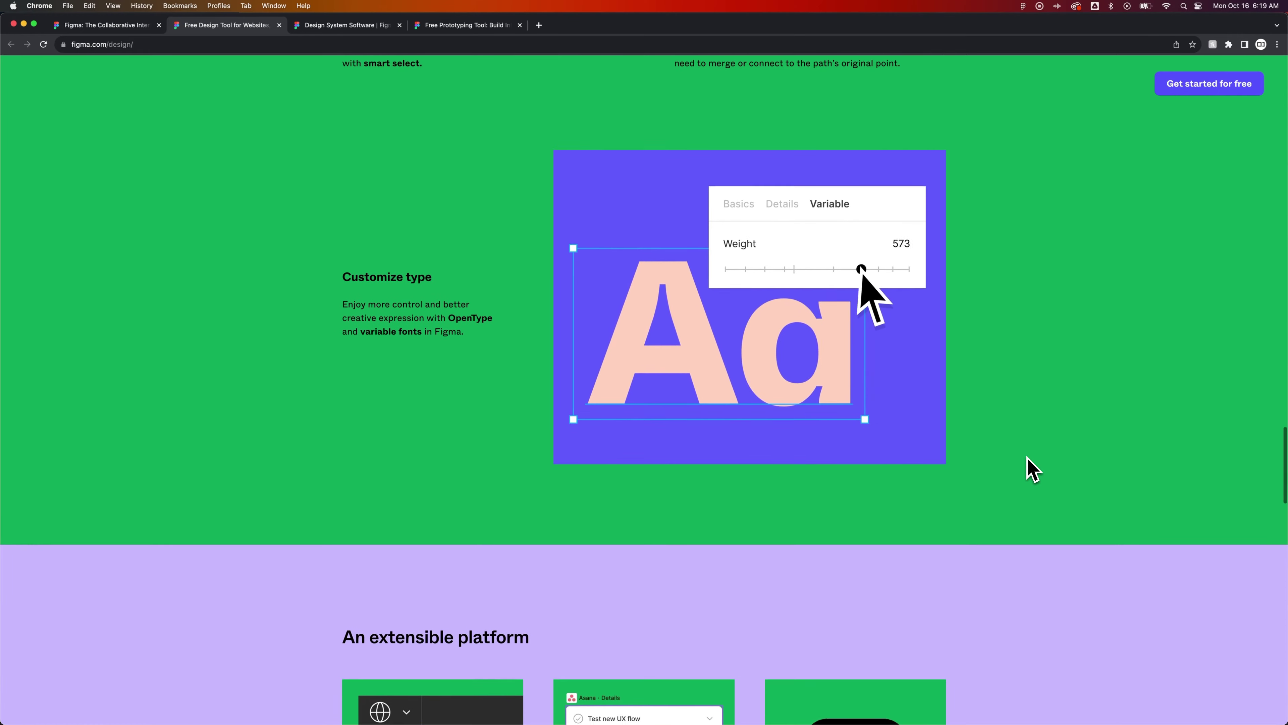
{"action": "scroll", "coordinate": [1031, 469], "scroll_direction": "down", "scroll_amount": 4}
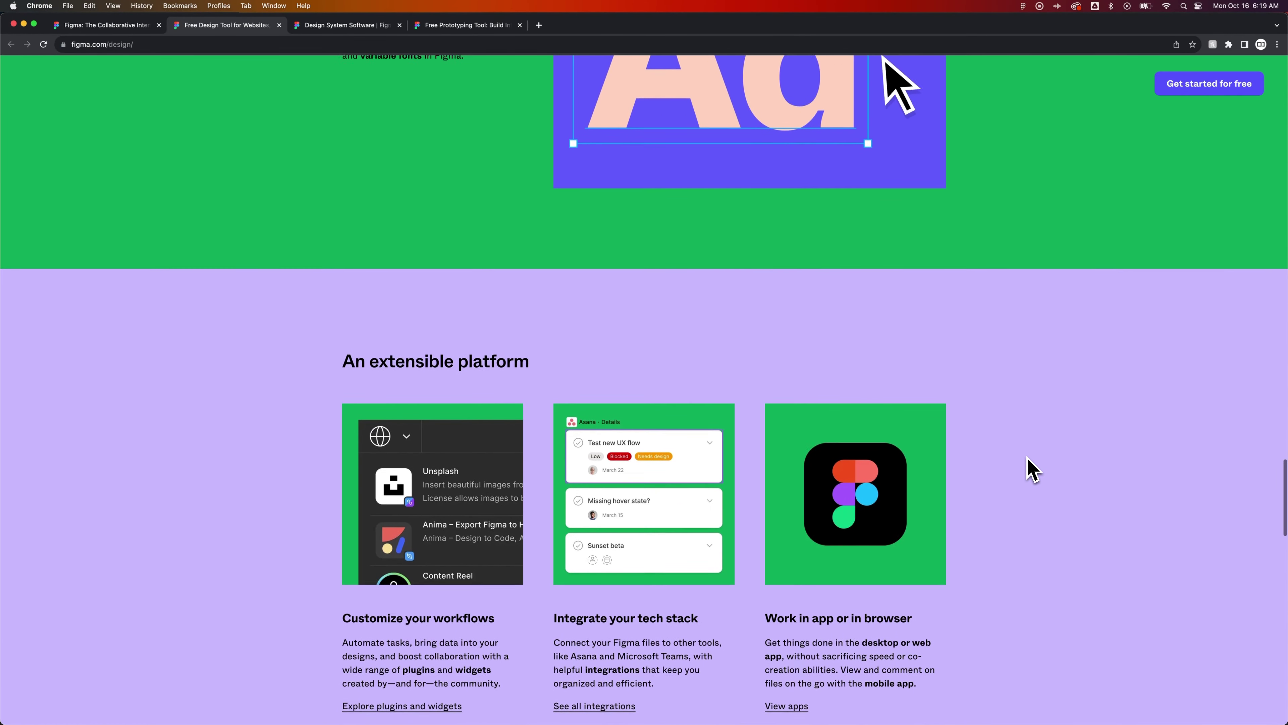
{"action": "scroll", "coordinate": [1031, 470], "scroll_direction": "down", "scroll_amount": 1}
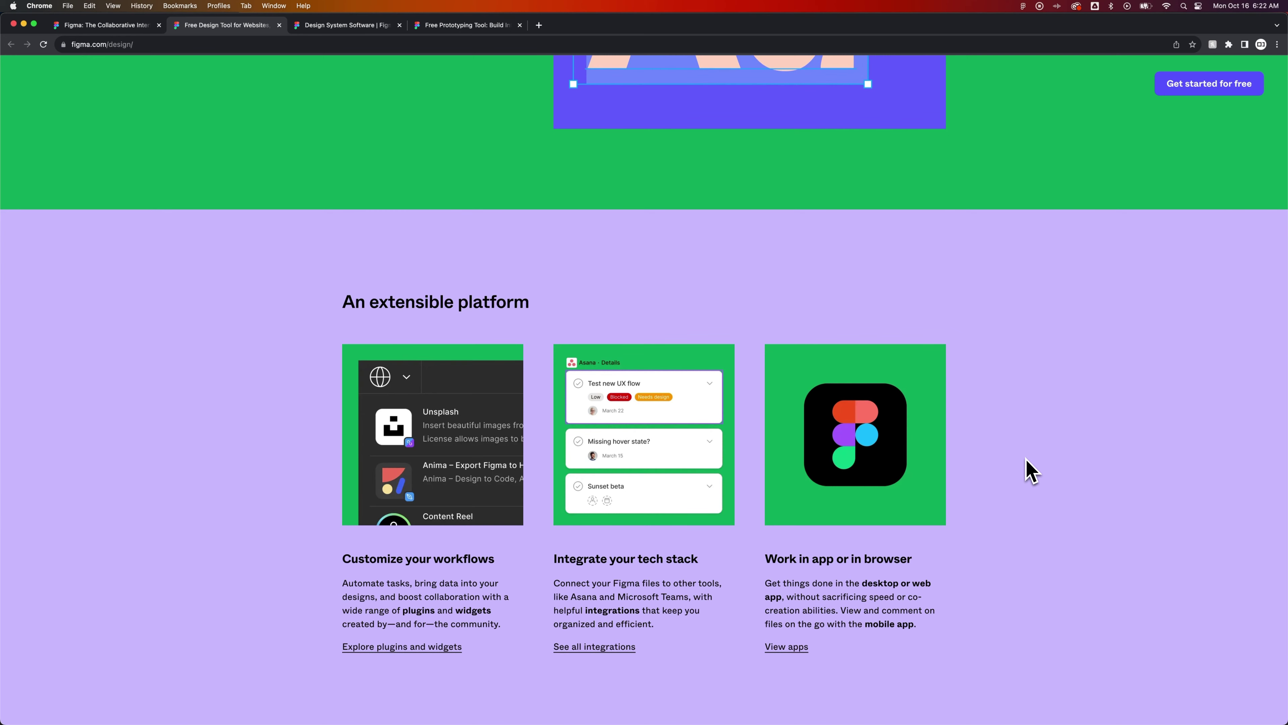
Switch to the 'Design System Software' tab and scroll down to 'Easily scale your designs'.
{"action": "left_click", "coordinate": [359, 26]}
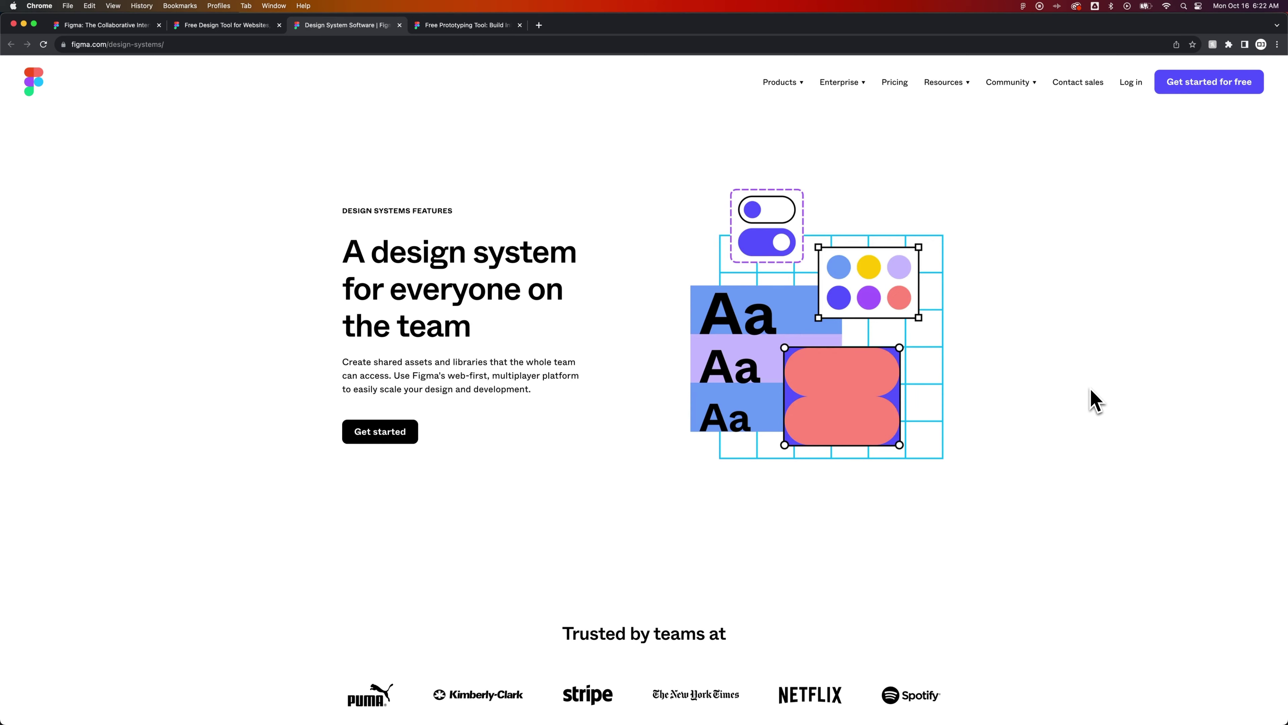
{"action": "scroll", "coordinate": [1095, 401], "scroll_direction": "down", "scroll_amount": 12}
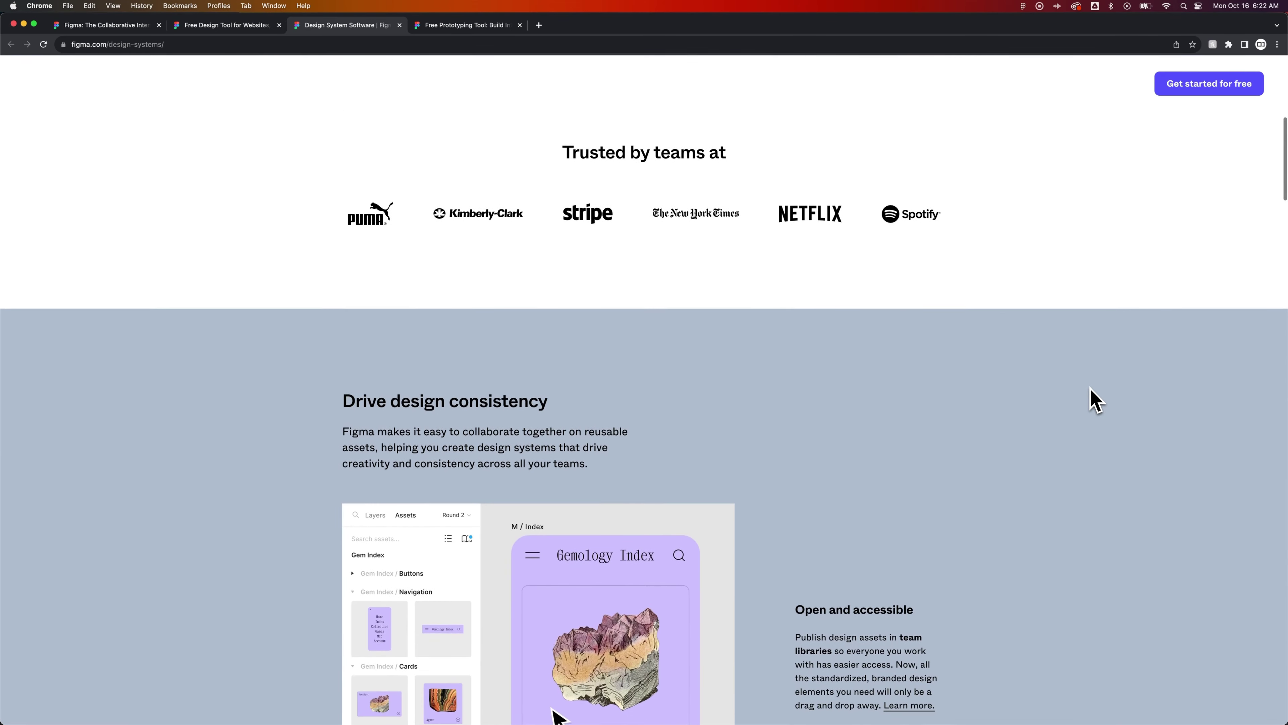
{"action": "scroll", "coordinate": [1095, 401], "scroll_direction": "down", "scroll_amount": 2}
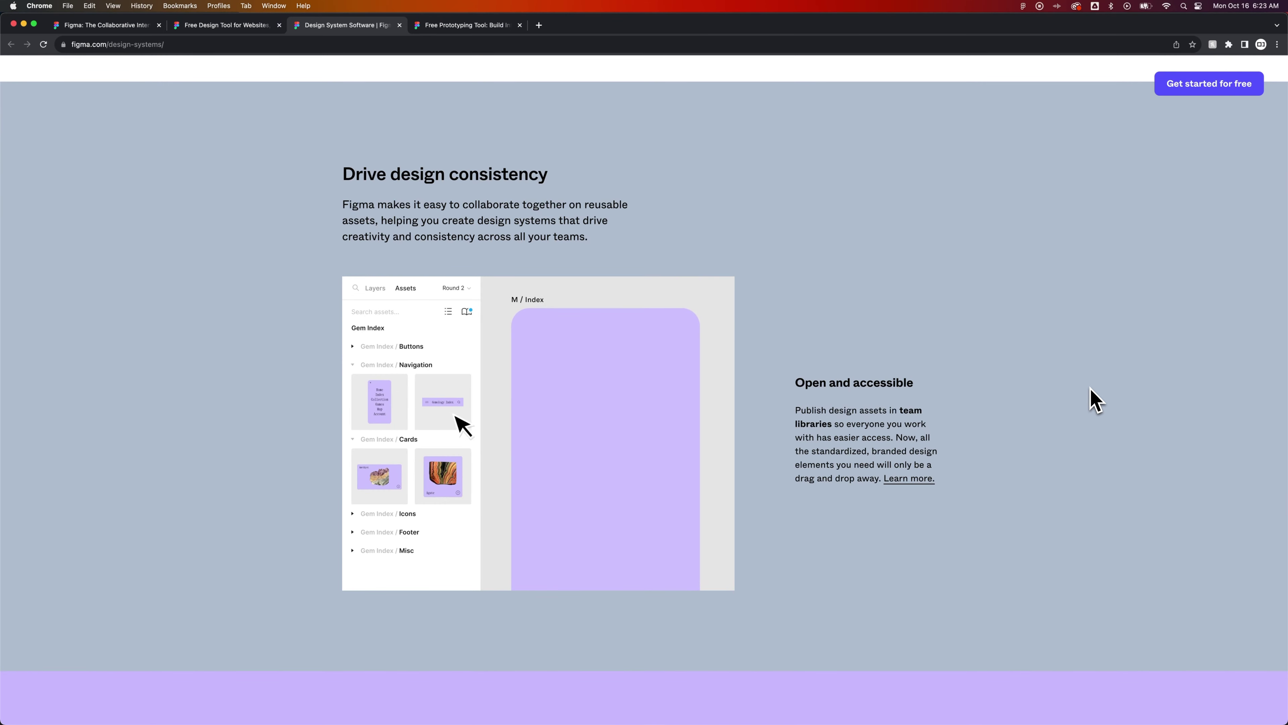
{"action": "scroll", "coordinate": [1095, 401], "scroll_direction": "down", "scroll_amount": 11}
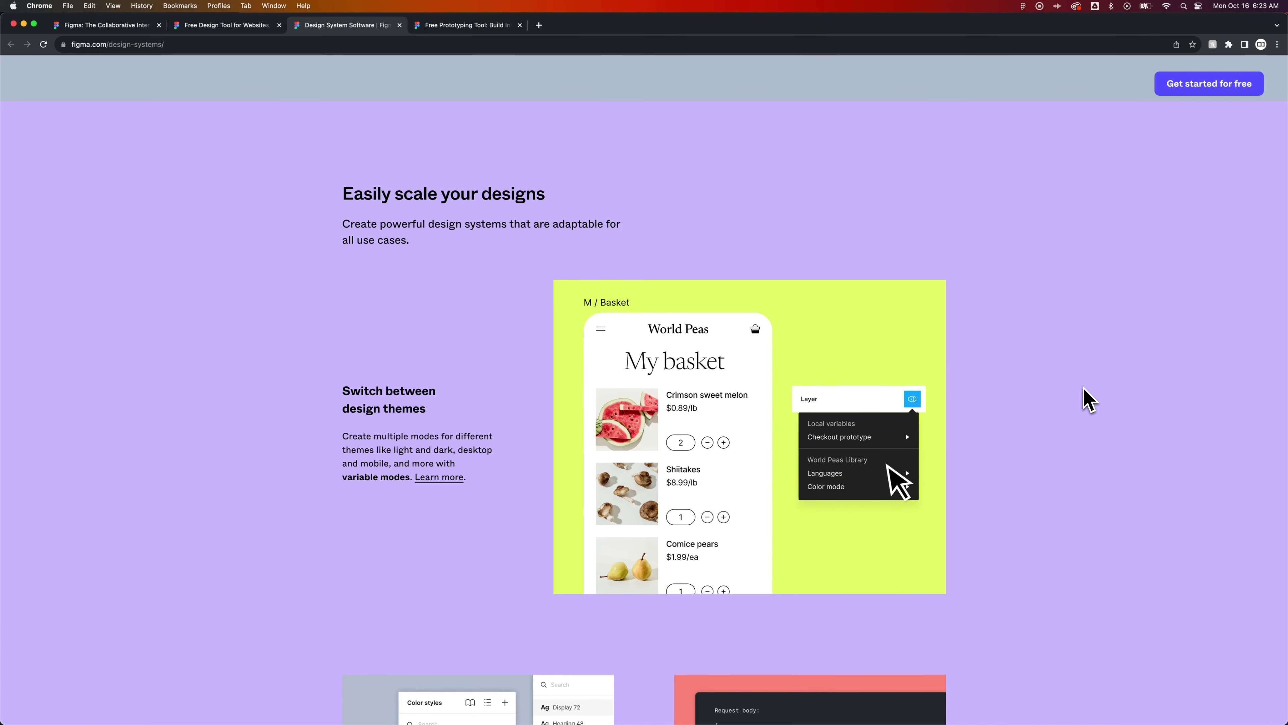
Bring up the figma.com/prototyping page and scroll to the 'Create beautiful transitions' Smart animate section.
{"action": "left_click", "coordinate": [463, 28]}
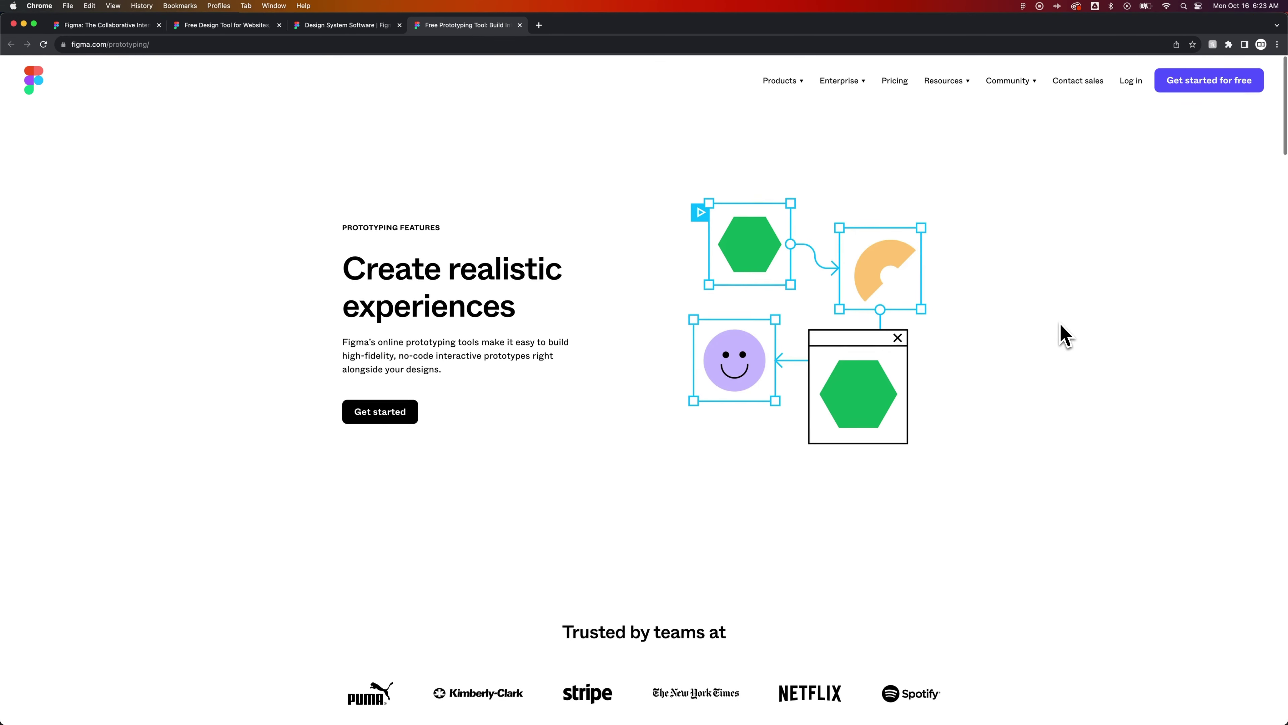
{"action": "scroll", "coordinate": [1065, 335], "scroll_direction": "down", "scroll_amount": 10}
{"action": "scroll", "coordinate": [1065, 335], "scroll_direction": "down", "scroll_amount": 2}
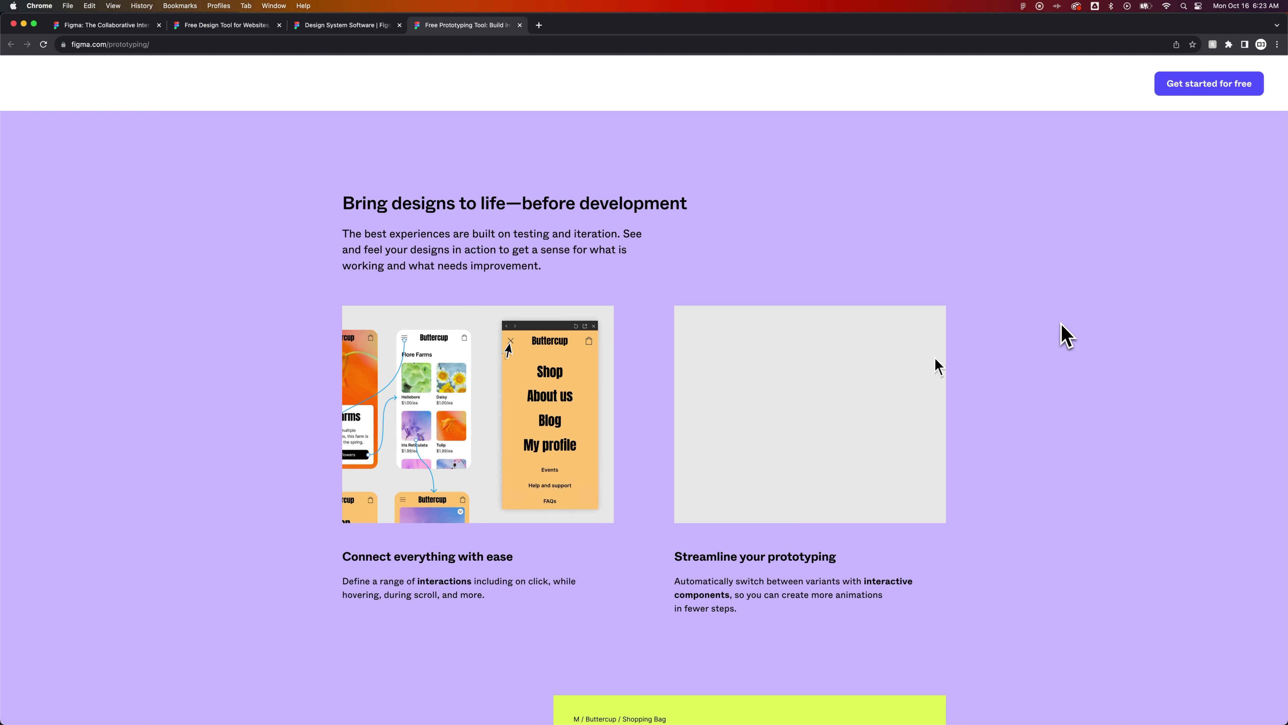
{"action": "scroll", "coordinate": [1065, 335], "scroll_direction": "down", "scroll_amount": 9}
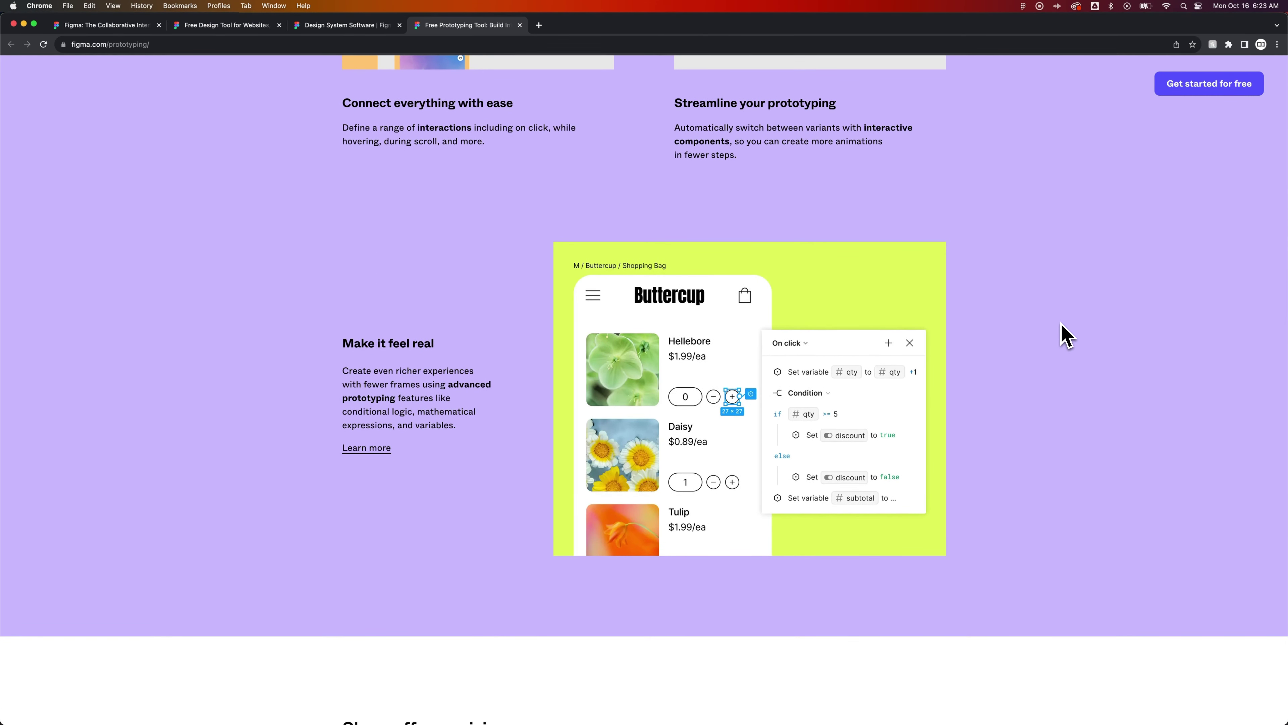
{"action": "scroll", "coordinate": [1065, 335], "scroll_direction": "down", "scroll_amount": 1}
{"action": "scroll", "coordinate": [1065, 335], "scroll_direction": "down", "scroll_amount": 7}
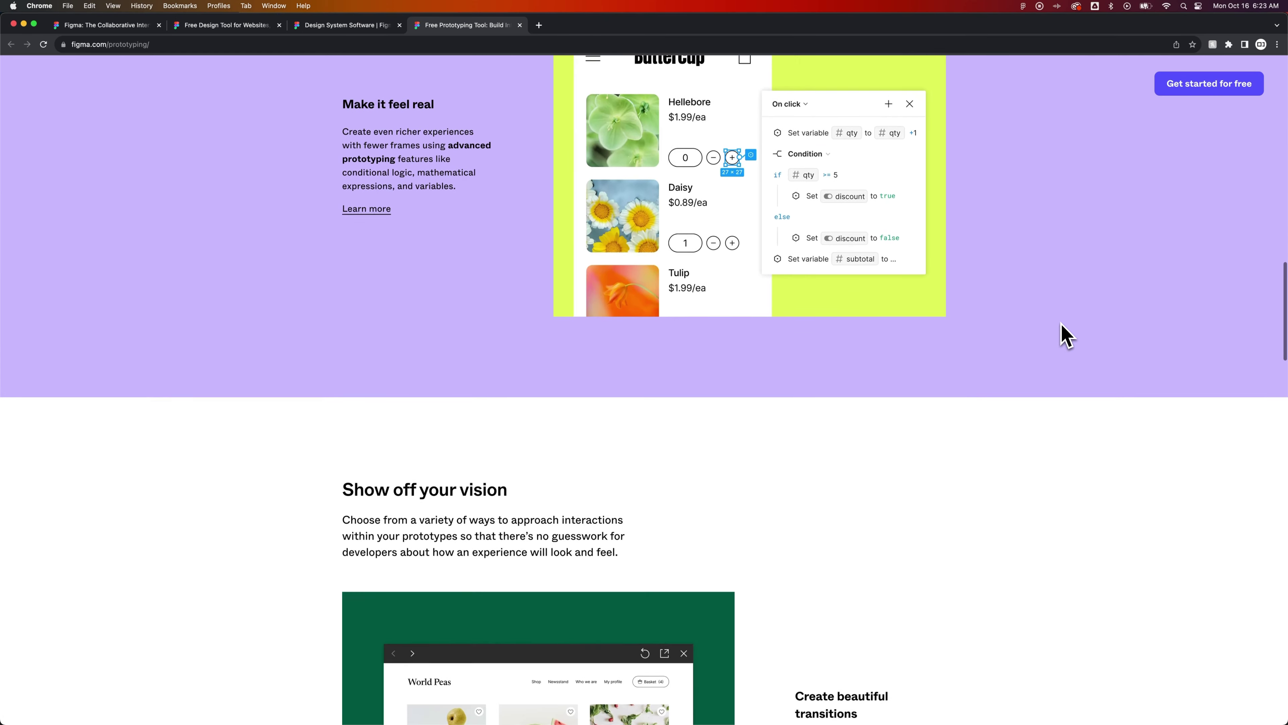
{"action": "scroll", "coordinate": [1065, 334], "scroll_direction": "down", "scroll_amount": 4}
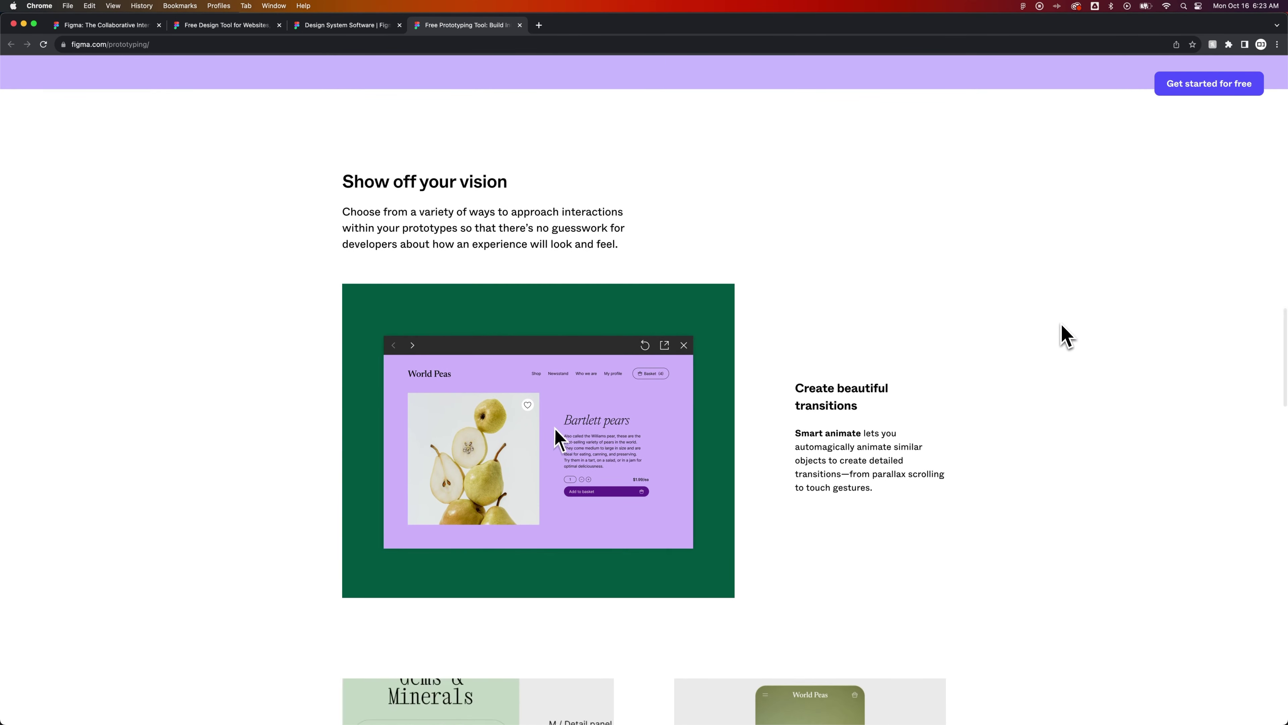
{"action": "scroll", "coordinate": [1065, 335], "scroll_direction": "down", "scroll_amount": 1}
{"action": "scroll", "coordinate": [1065, 335], "scroll_direction": "down", "scroll_amount": 4}
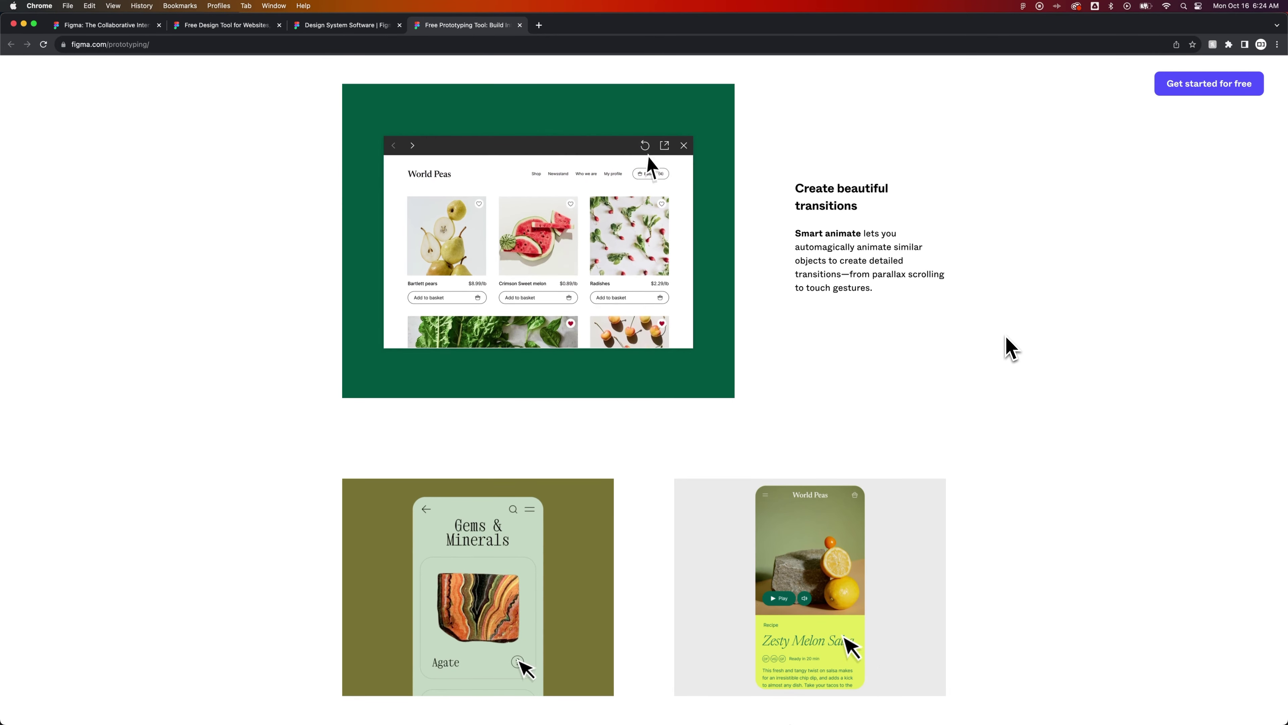
{"action": "mouse_move", "coordinate": [659, 711]}
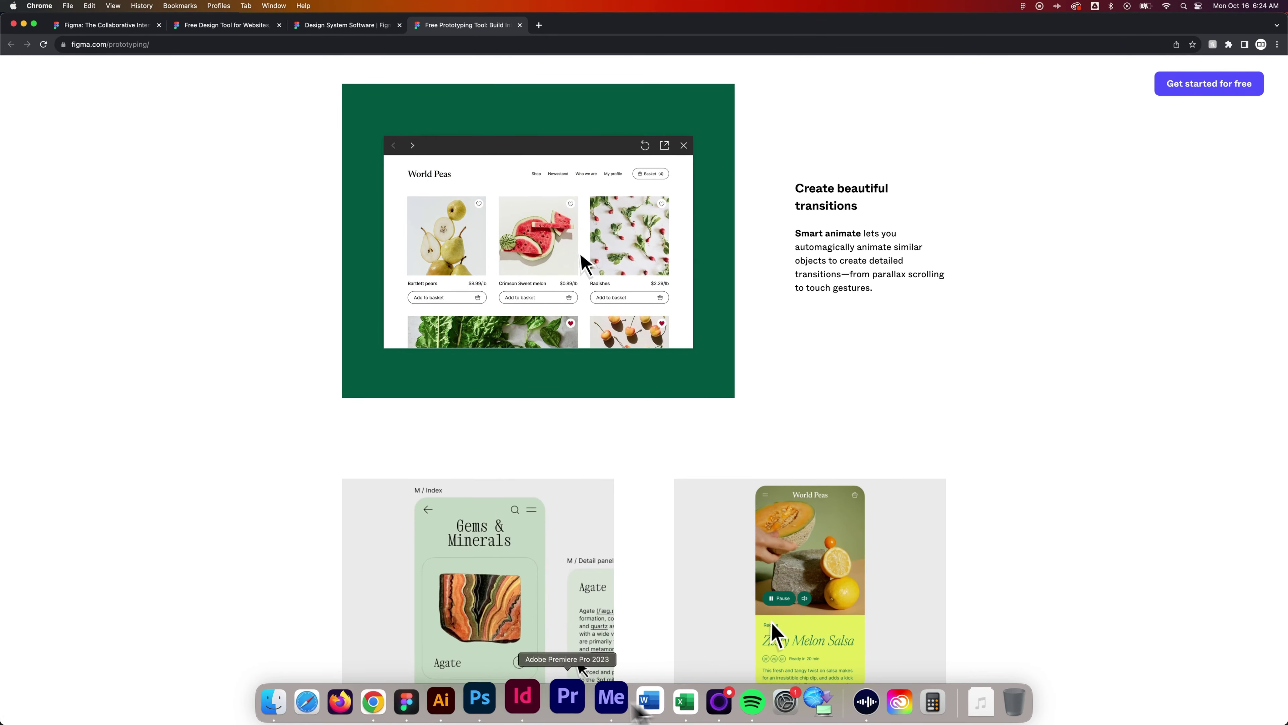
Switch to the Figma desktop app showing the 'ikons - Free Icons 30,000 (Community)' file.
{"action": "left_click", "coordinate": [424, 700]}
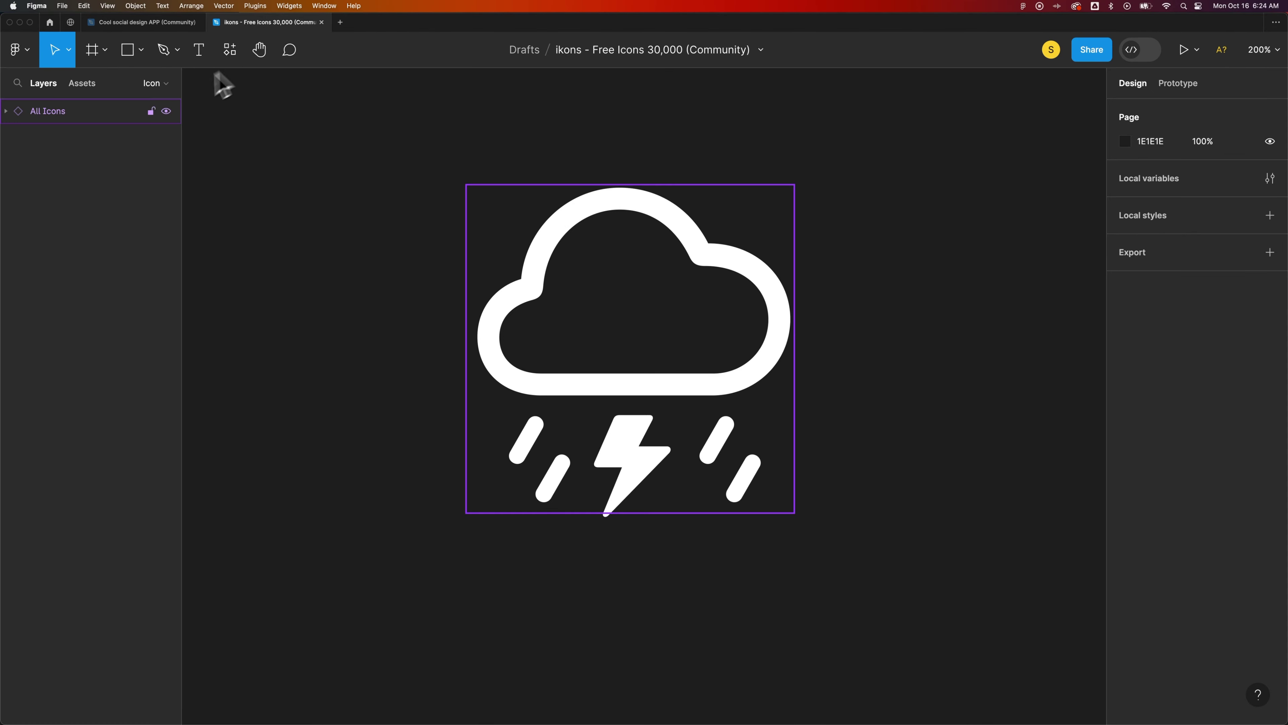
{"action": "left_click", "coordinate": [81, 84]}
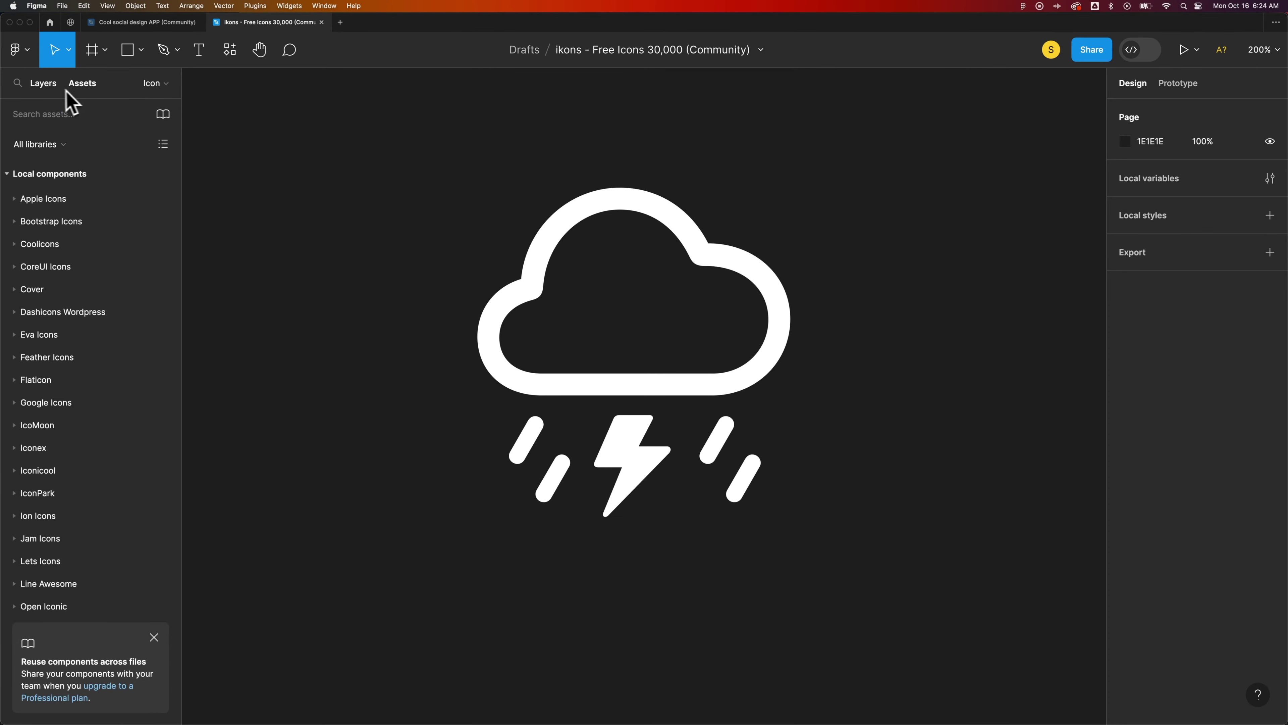
{"action": "left_click", "coordinate": [166, 84]}
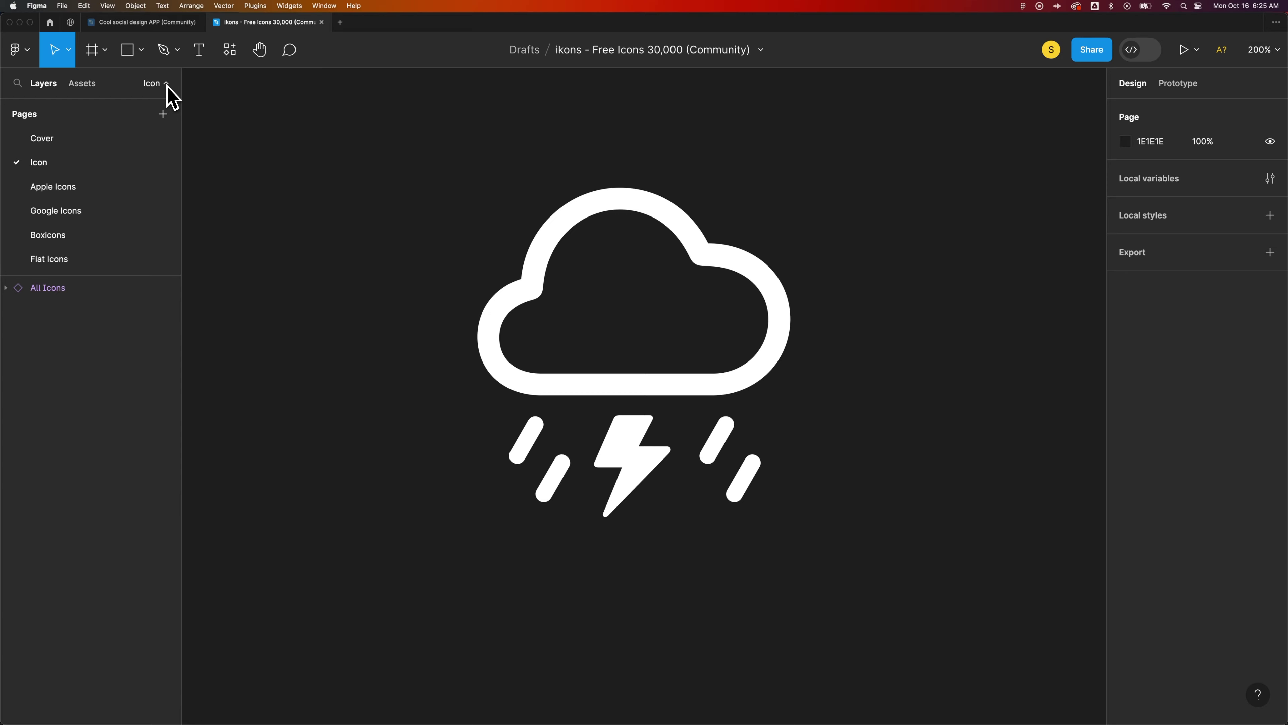
{"action": "left_click", "coordinate": [166, 83]}
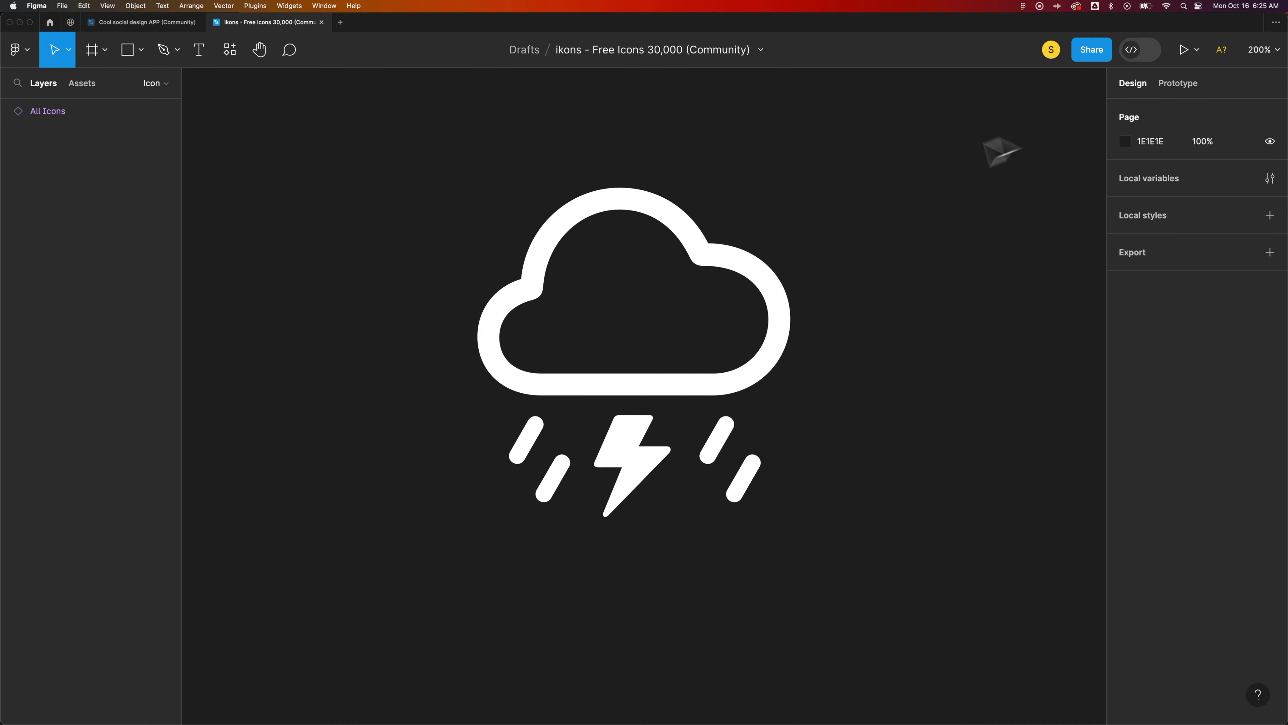
Select the cloud.bolt.rain icon and view its Prototype settings, with overflow set to No scrolling.
{"action": "left_click", "coordinate": [721, 264]}
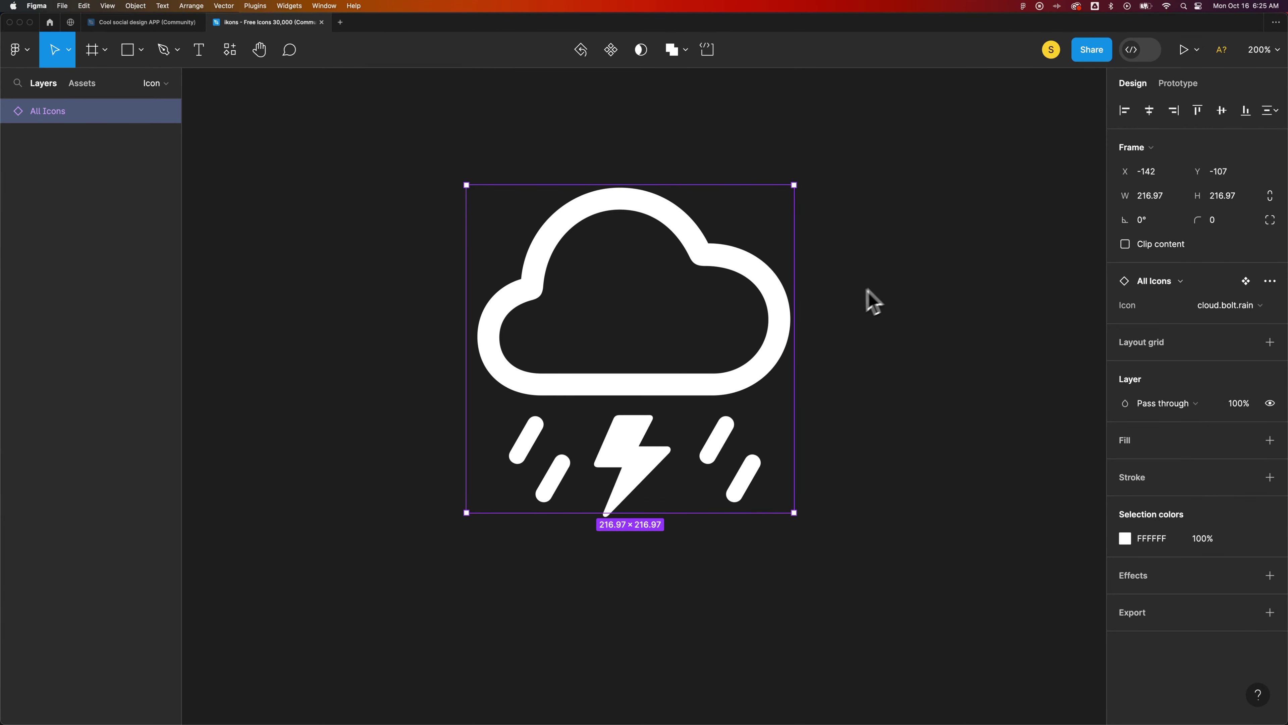
{"action": "left_click", "coordinate": [1192, 86]}
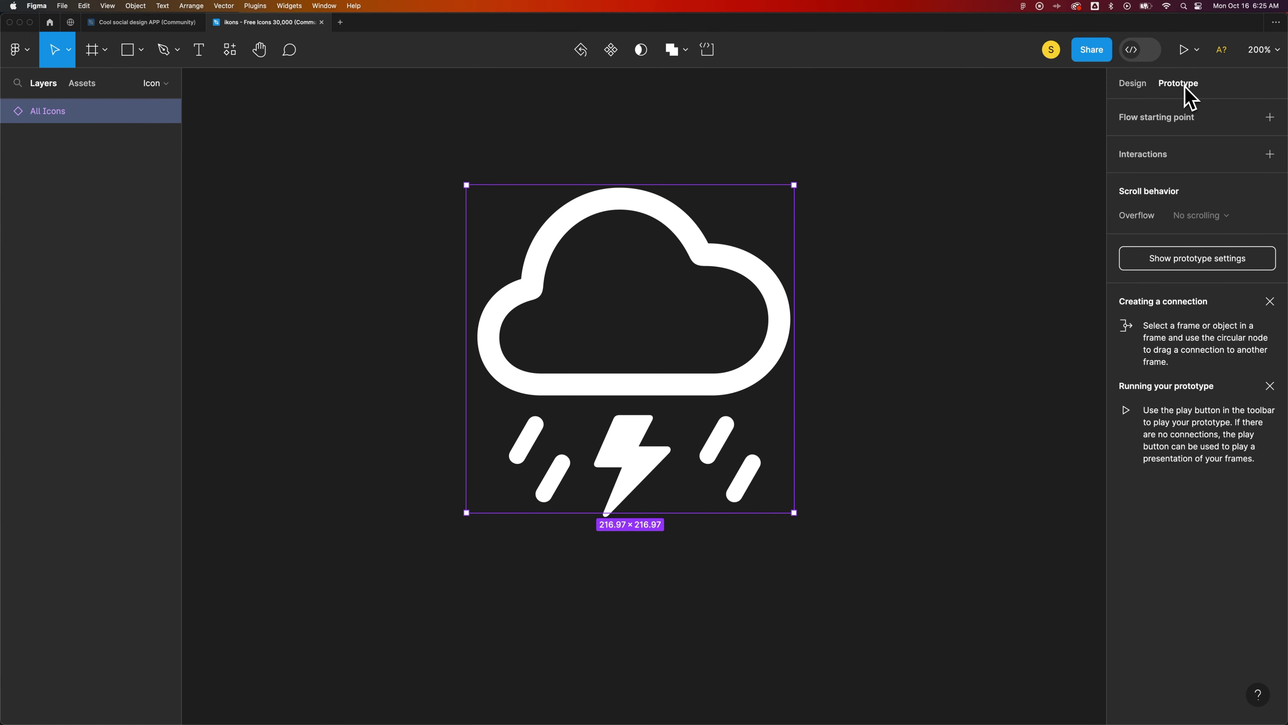
Back in the Design settings, nudge the icon down to Y -106.
{"action": "left_click", "coordinate": [1132, 86]}
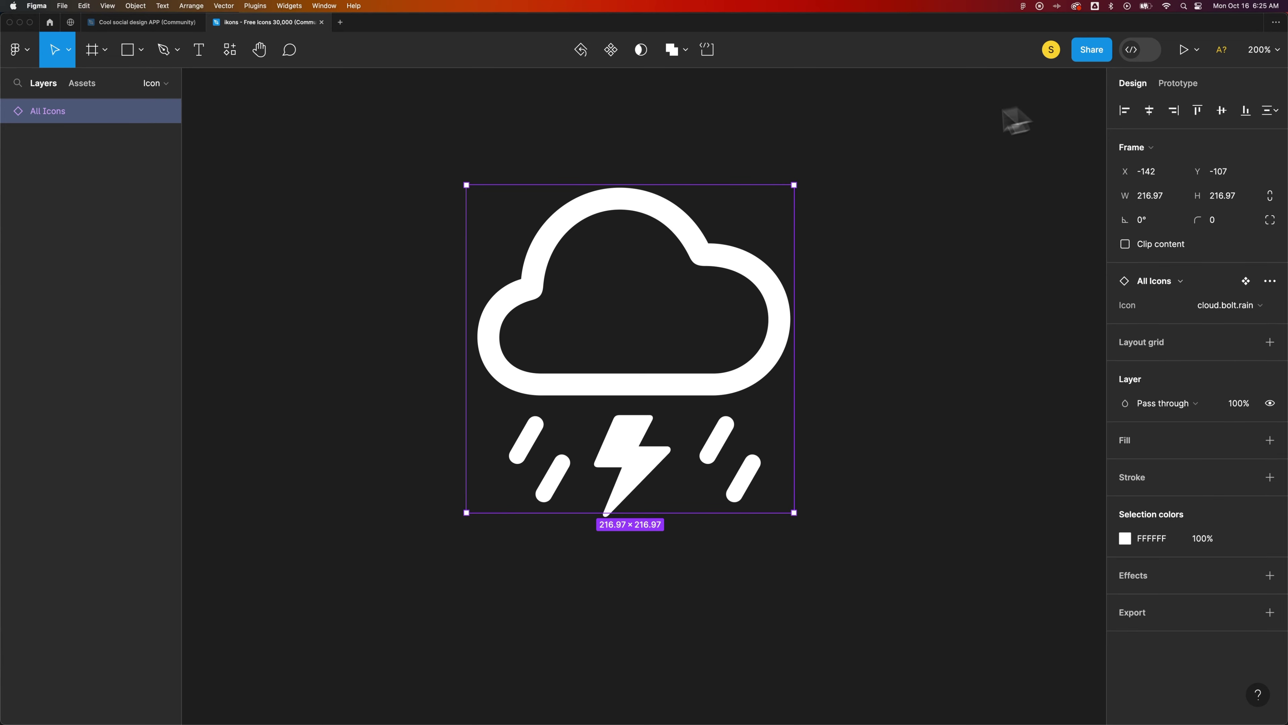
{"action": "mouse_move", "coordinate": [660, 214]}
{"action": "left_mouse_down"}
{"action": "mouse_move", "coordinate": [639, 216]}
{"action": "mouse_move", "coordinate": [665, 213]}
{"action": "left_mouse_up"}
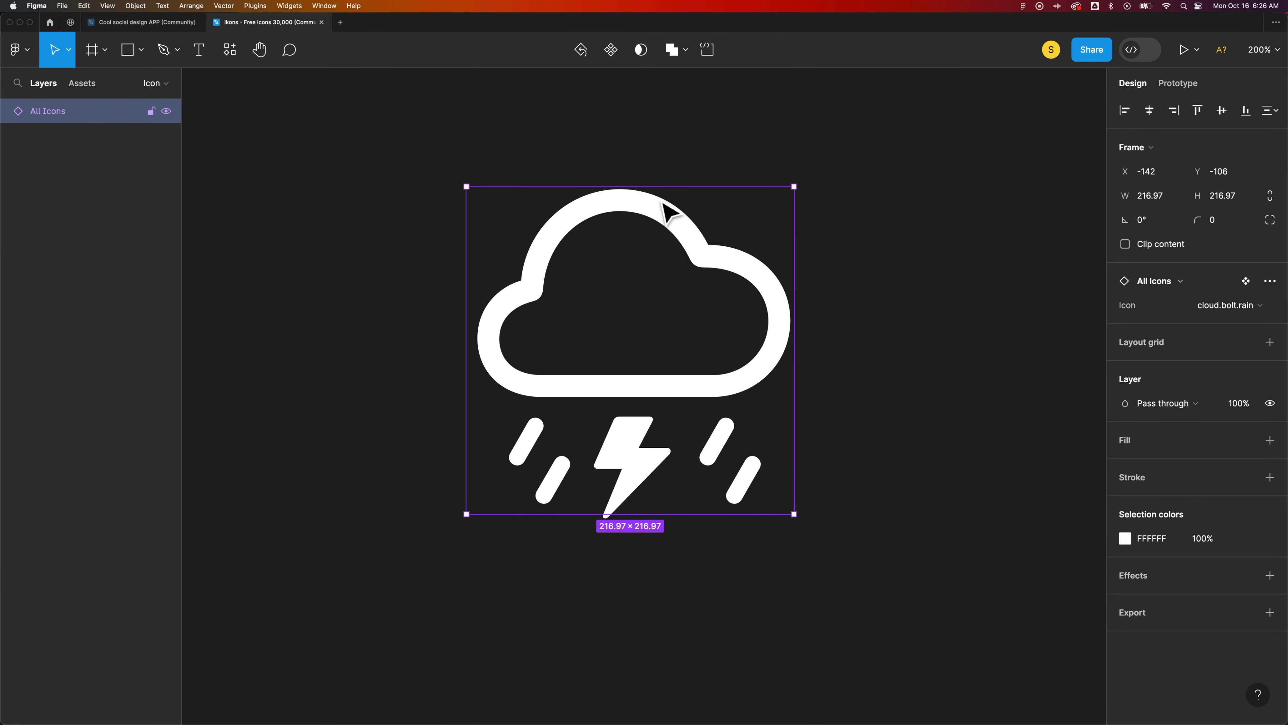
{"action": "scroll", "coordinate": [665, 216], "scroll_direction": "left", "scroll_amount": 1}
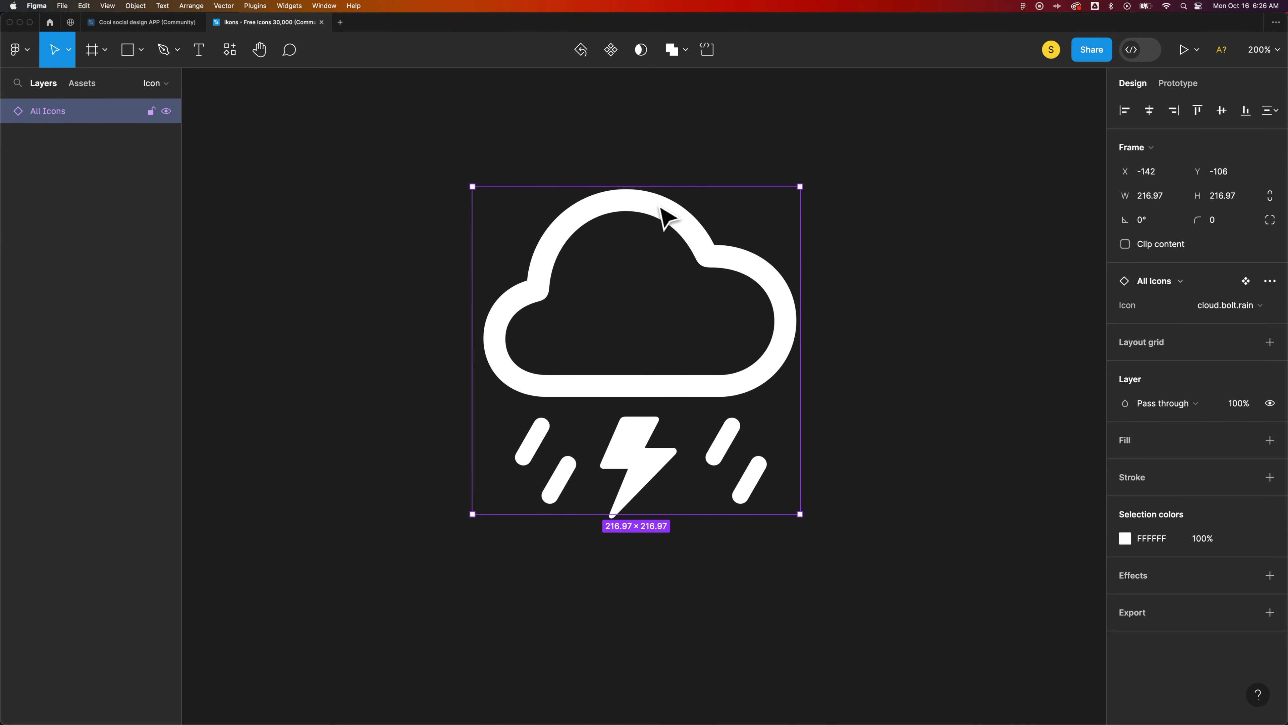
Expand the cloud.bolt.rain frame's Group, step through its seven Vectors, then reselect All Icons.
{"action": "double_click", "coordinate": [664, 215]}
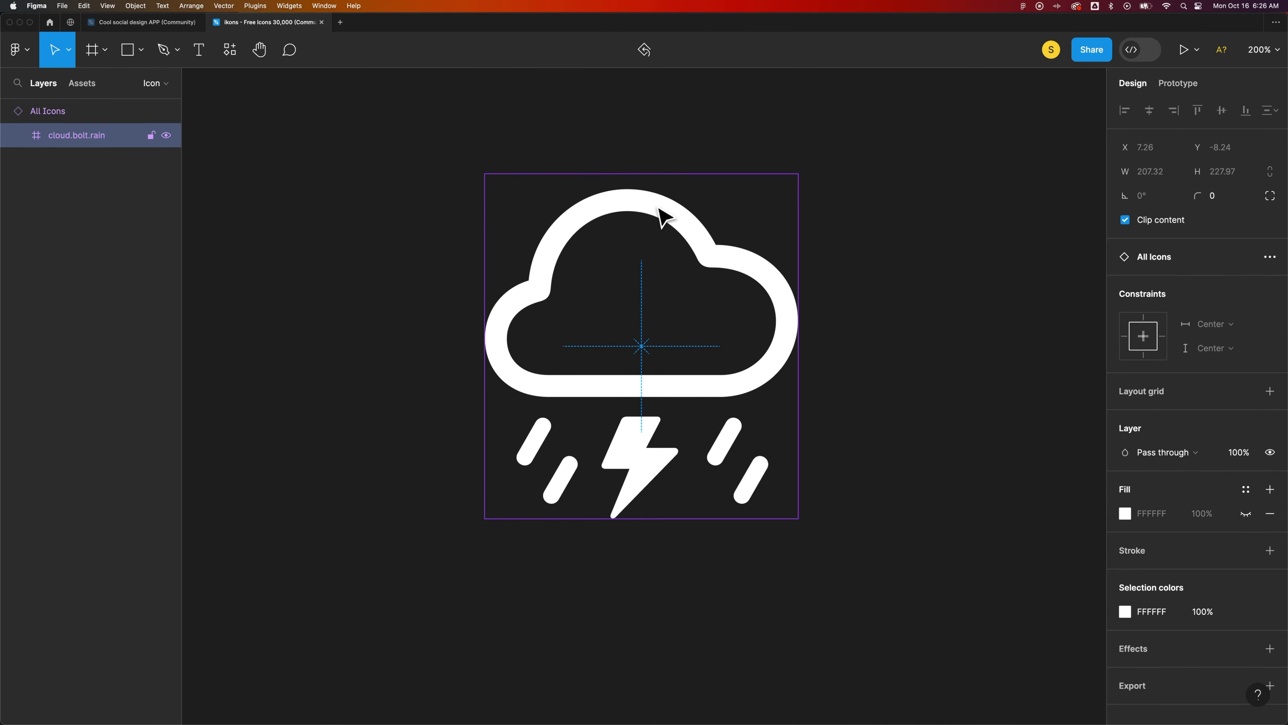
{"action": "scroll", "coordinate": [661, 214], "scroll_direction": "right", "scroll_amount": 1}
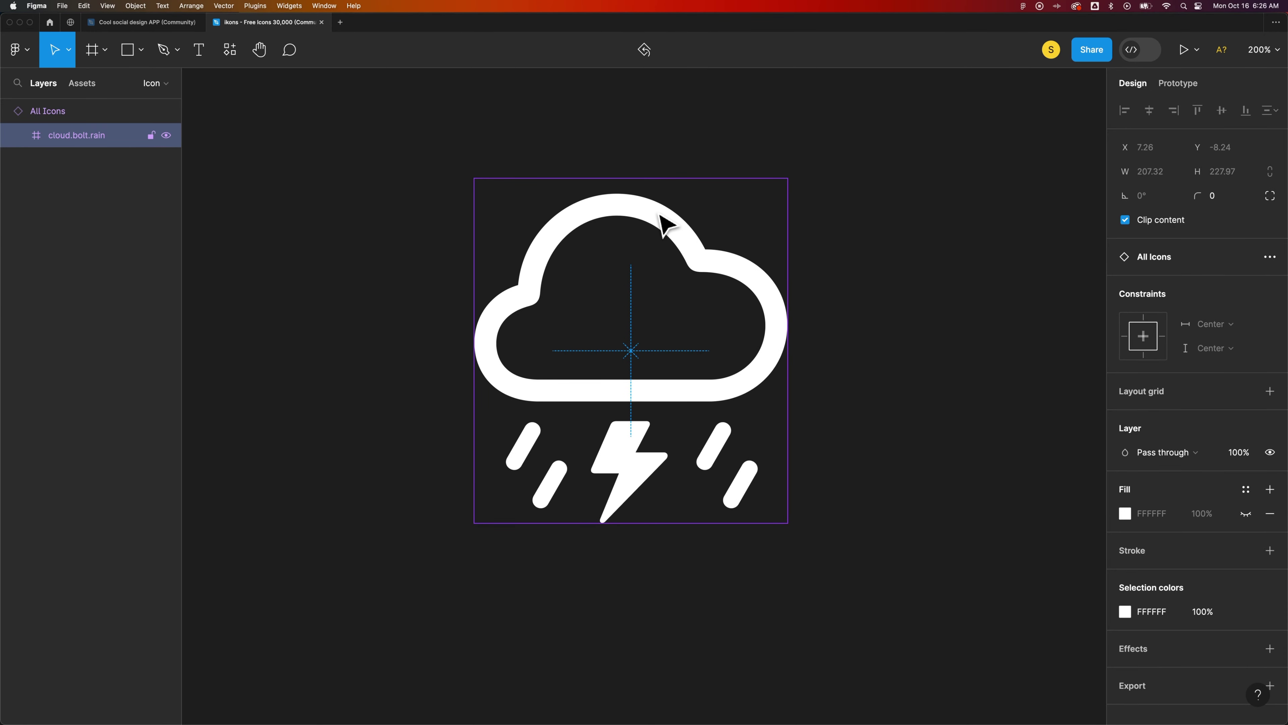
{"action": "left_click", "coordinate": [18, 135]}
{"action": "left_click", "coordinate": [36, 159]}
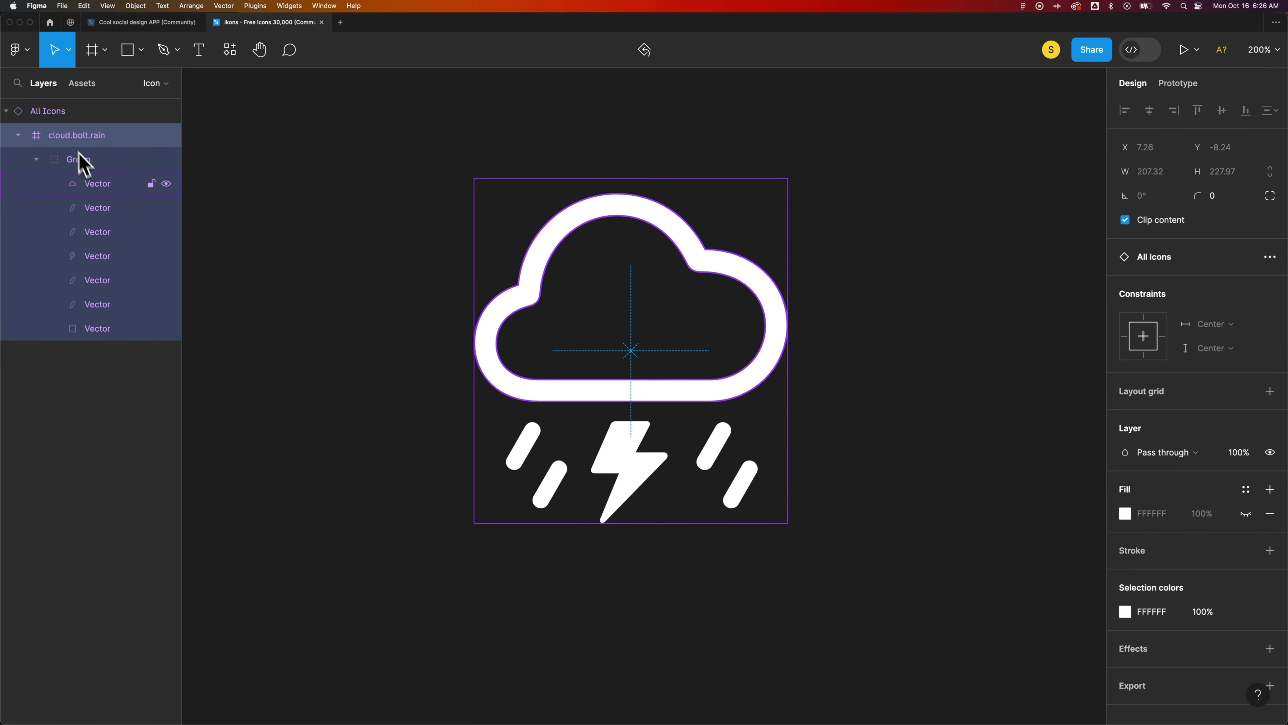
{"action": "left_click", "coordinate": [89, 183]}
{"action": "left_click", "coordinate": [91, 212]}
{"action": "left_click", "coordinate": [94, 256]}
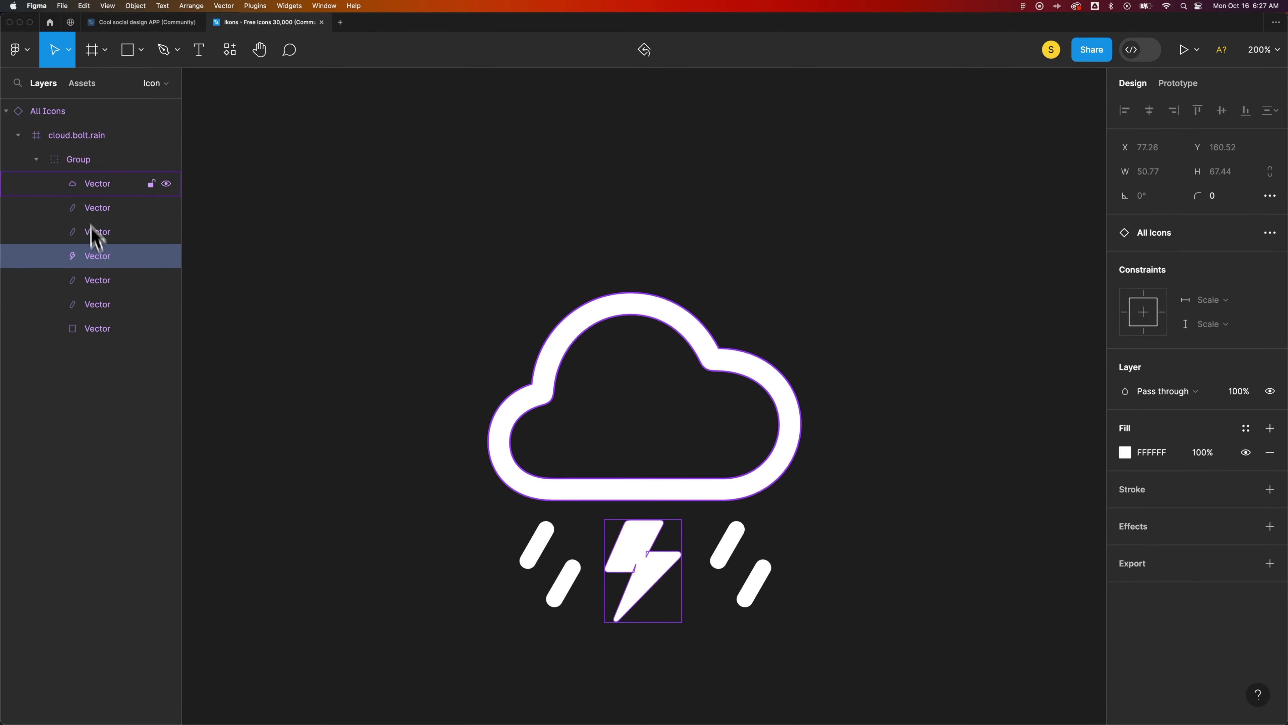
{"action": "left_click", "coordinate": [63, 113]}
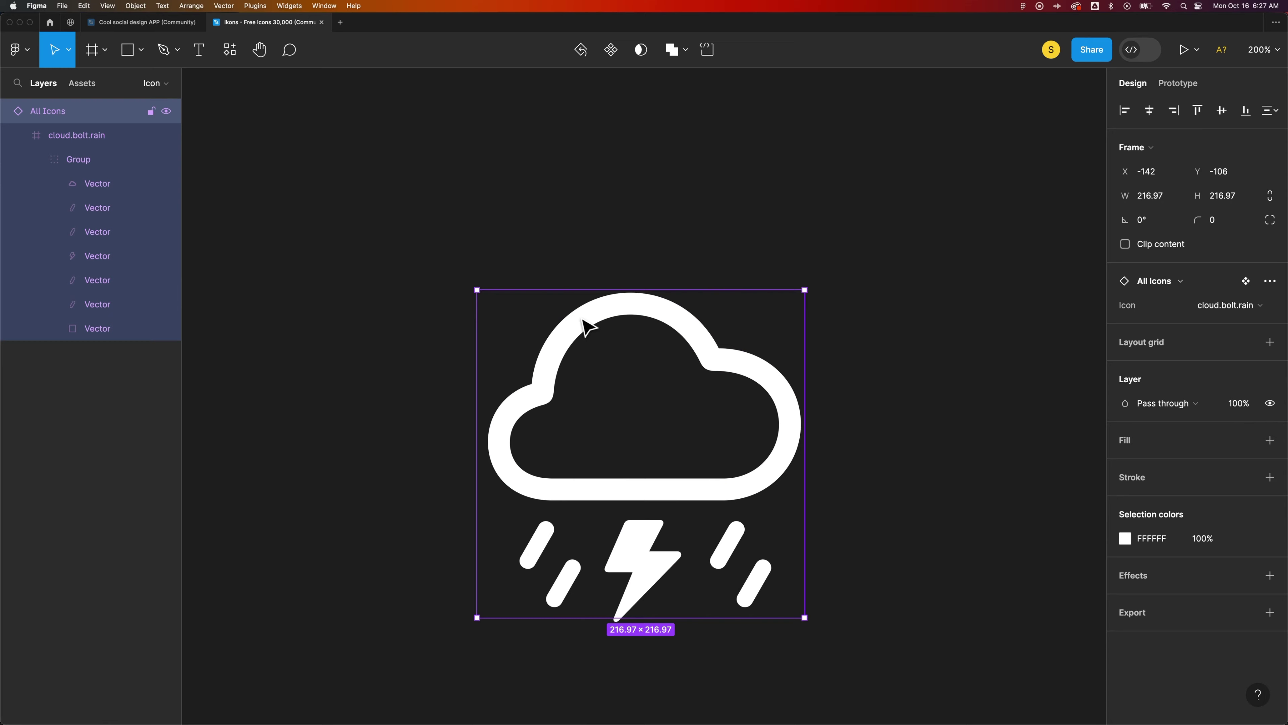
Jump to the icon's main cloud.bolt.rain component and zoom in on it.
{"action": "right_click", "coordinate": [589, 321]}
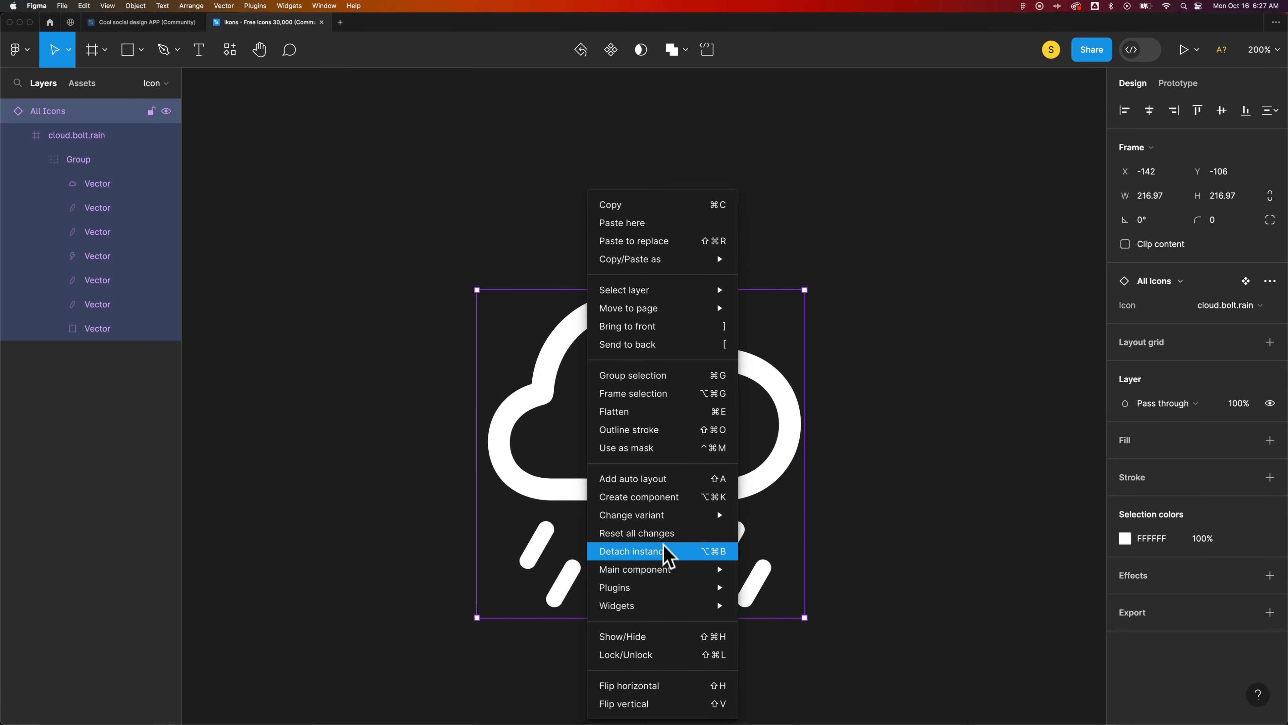
{"action": "mouse_move", "coordinate": [658, 561]}
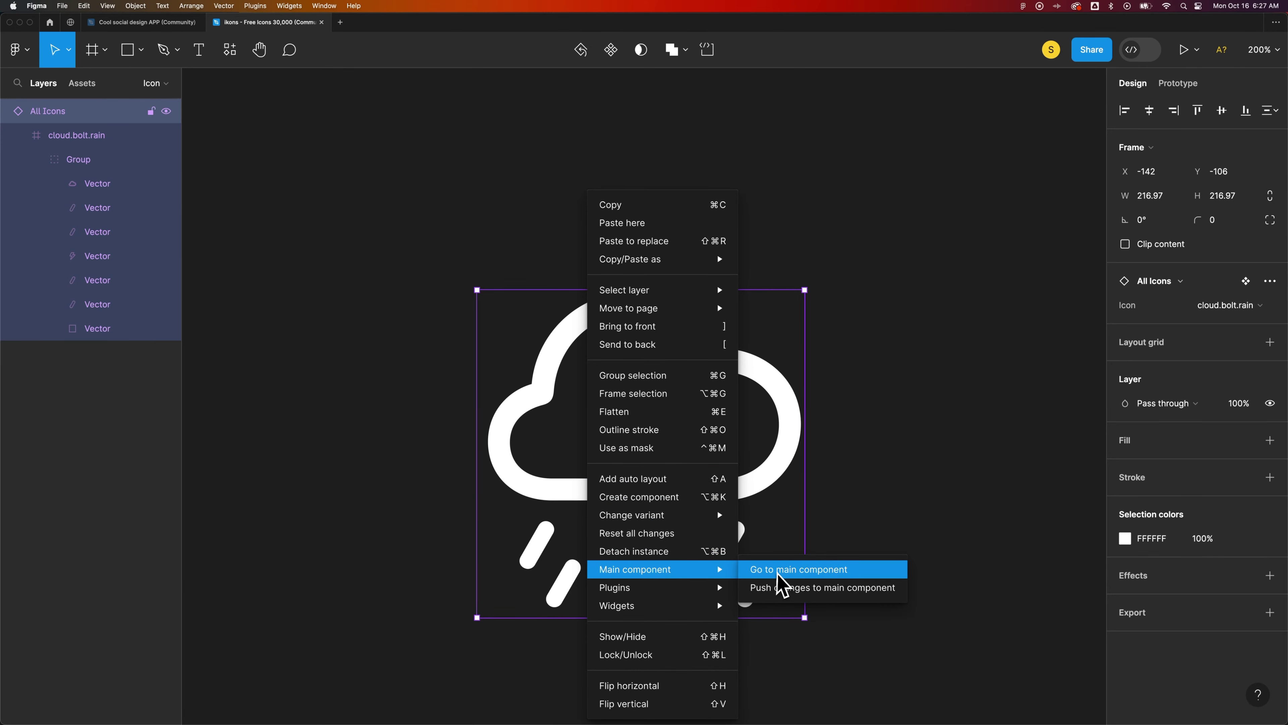
{"action": "left_click", "coordinate": [782, 583]}
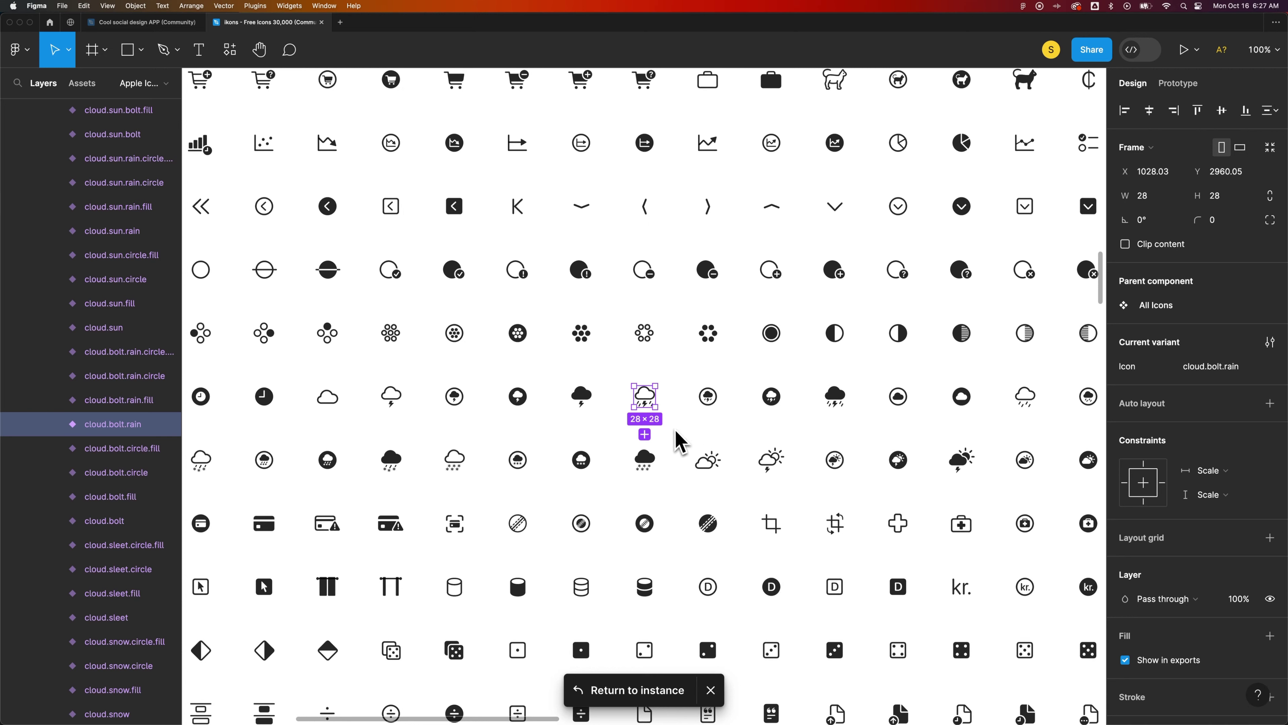
{"action": "key", "text": "z"}
{"action": "left_click_drag", "start_coordinate": [624, 377], "coordinate": [673, 424]}
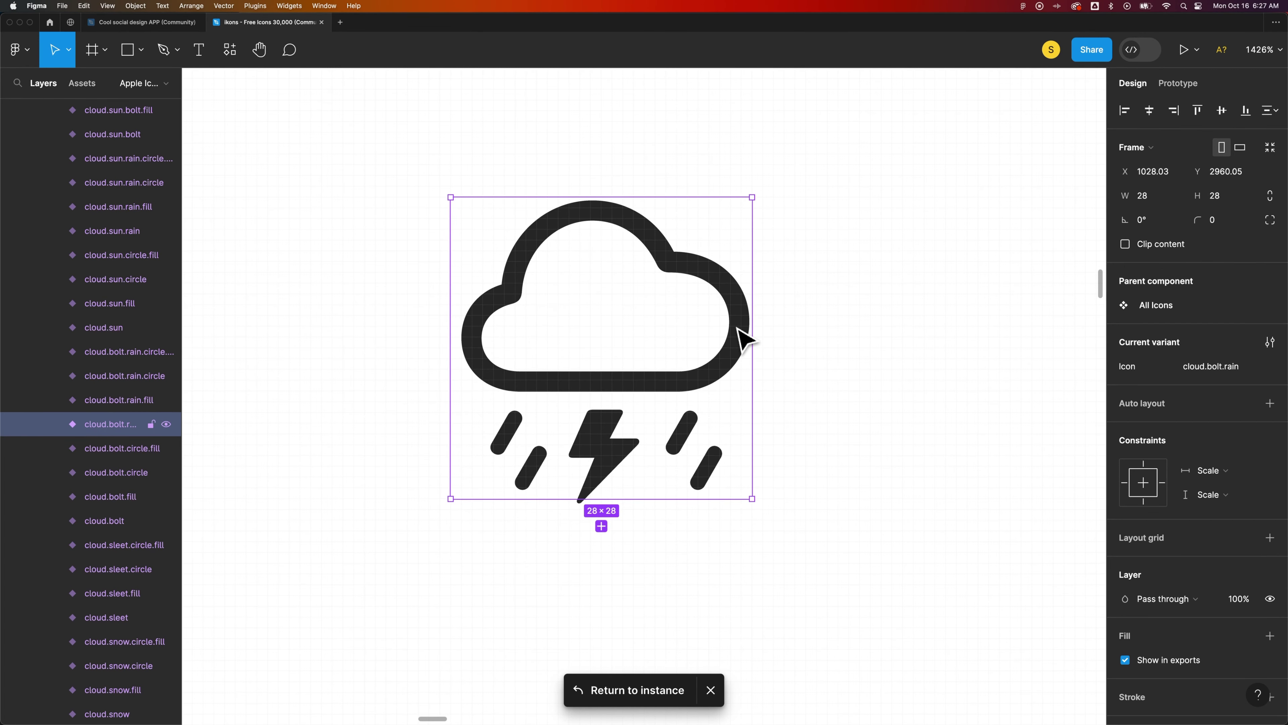
Drill down through the main component to the cloud outline Vector and enter point editing, zoomed in.
{"action": "left_click", "coordinate": [743, 337]}
{"action": "left_click", "coordinate": [771, 368]}
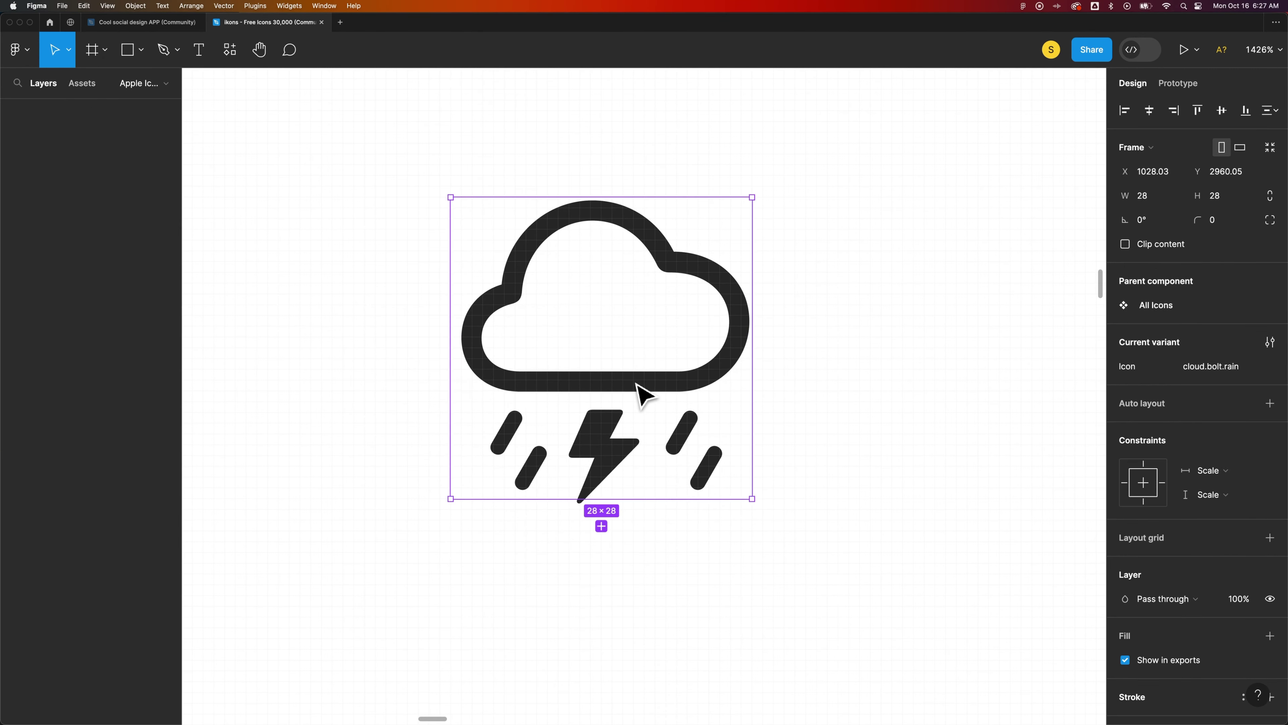
{"action": "double_click", "coordinate": [644, 393]}
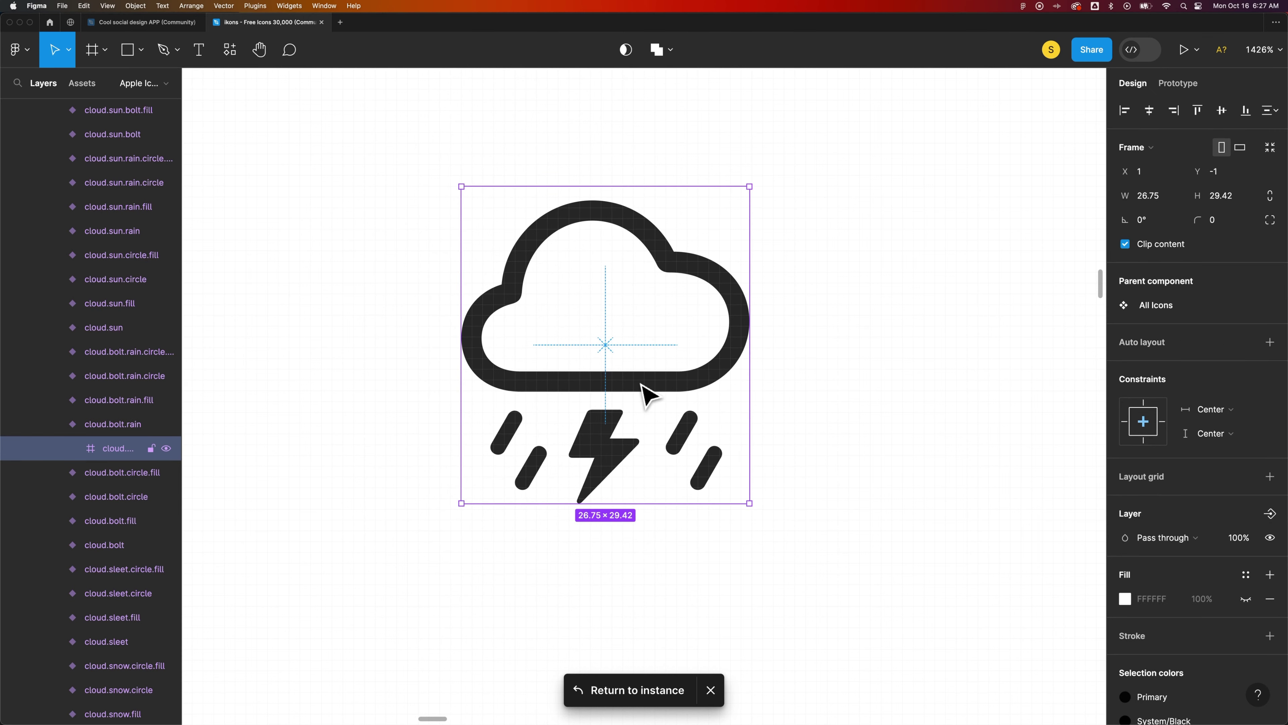
{"action": "double_click", "coordinate": [644, 385]}
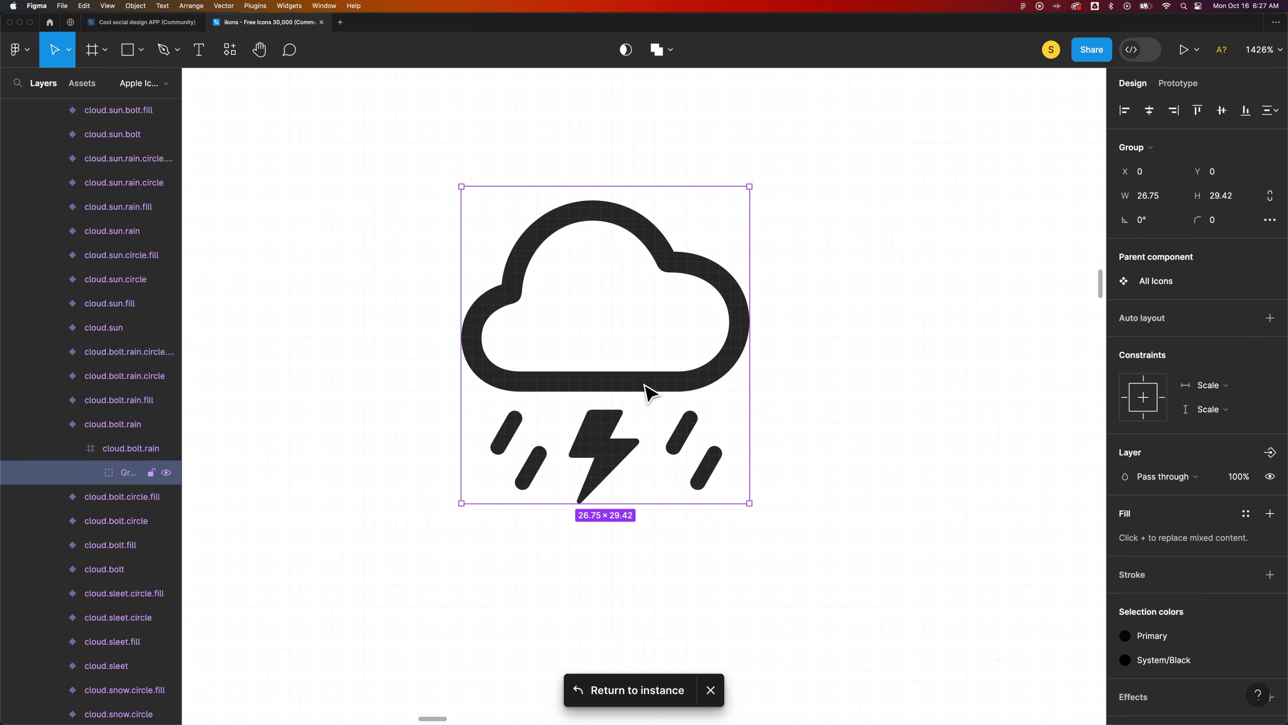
{"action": "double_click", "coordinate": [644, 393]}
{"action": "double_click", "coordinate": [635, 387]}
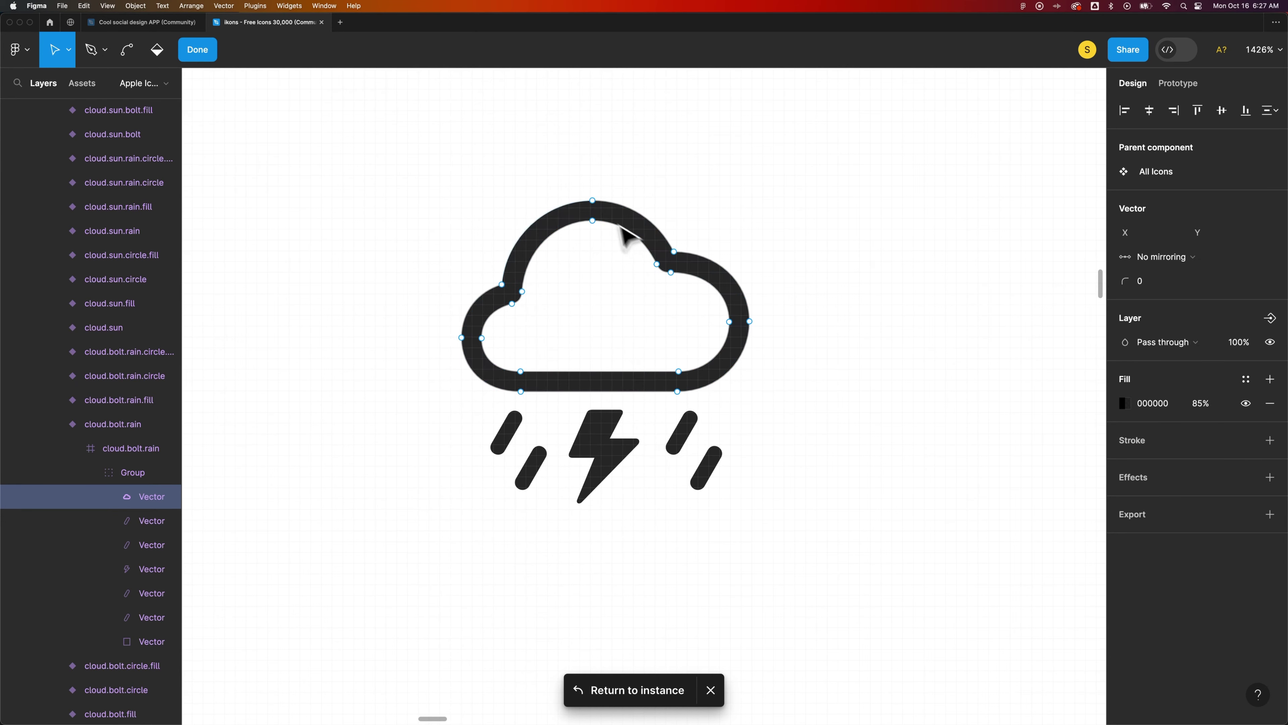
{"action": "key", "text": "super+equal"}
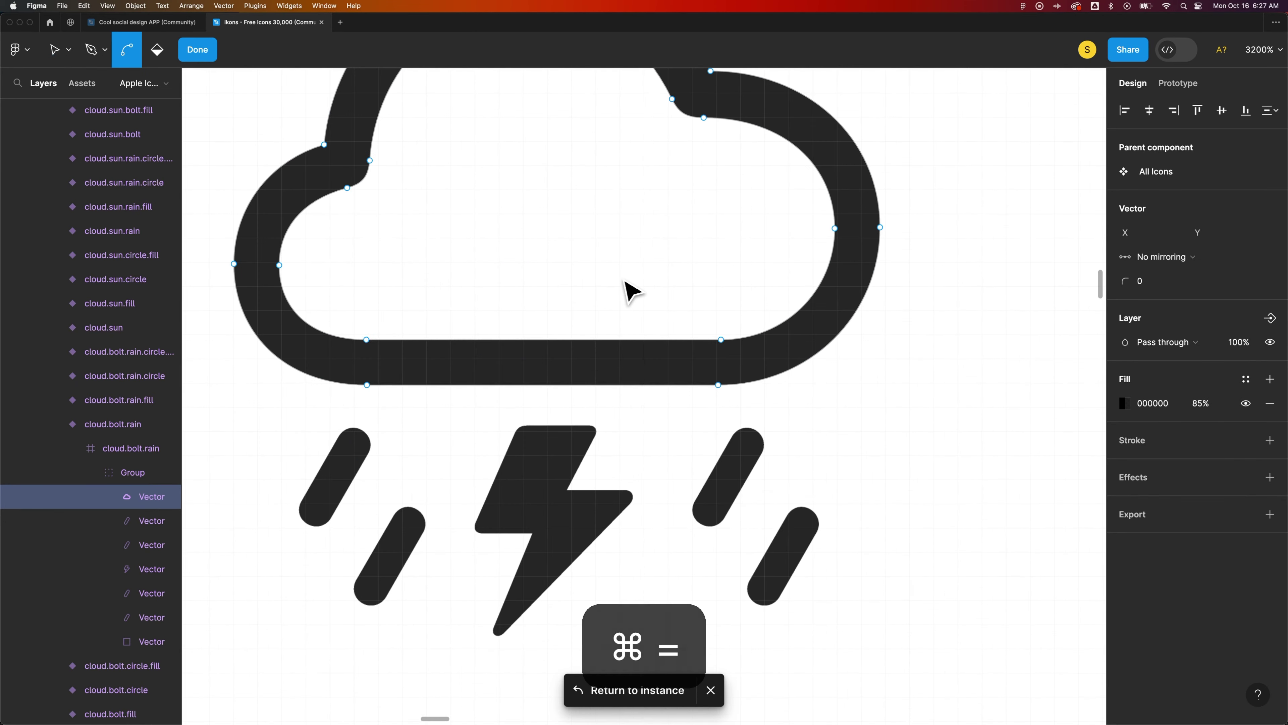
{"action": "left_click_drag", "start_coordinate": [639, 221], "coordinate": [706, 355]}
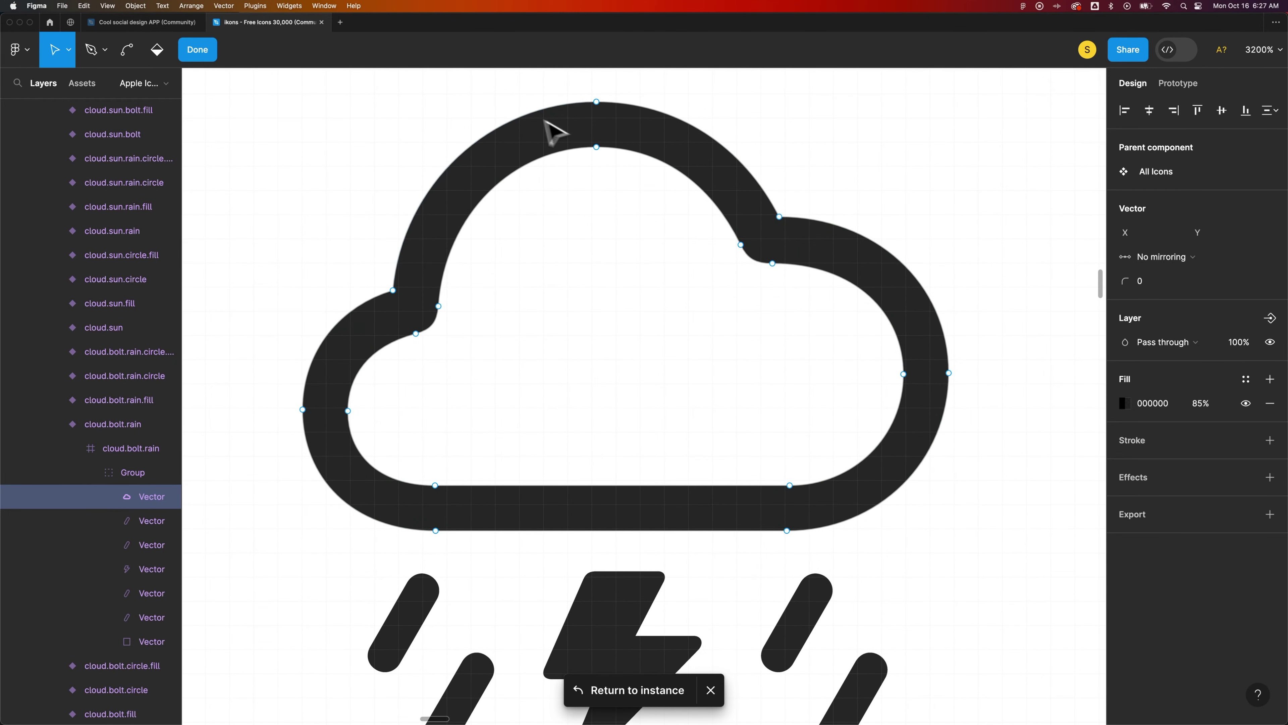
{"action": "scroll", "coordinate": [423, 324], "scroll_direction": "left", "scroll_amount": 1}
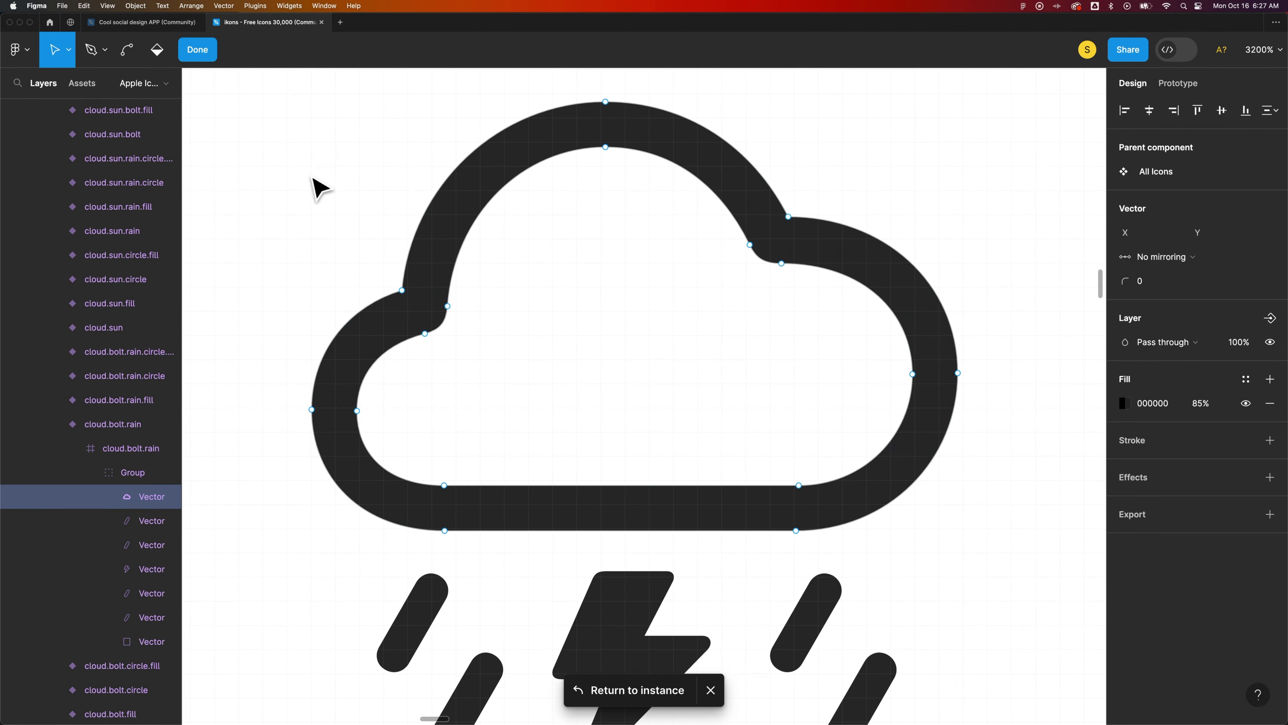
{"action": "key", "text": "Escape"}
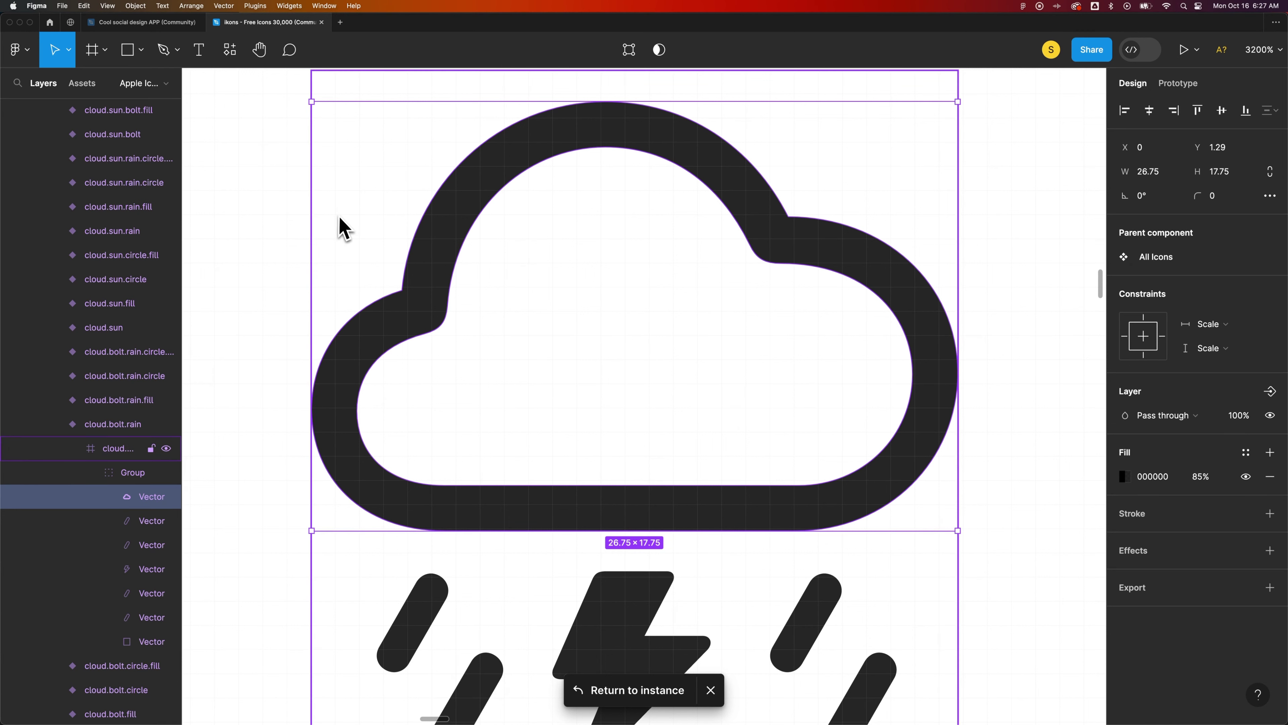
{"action": "left_click", "coordinate": [68, 52]}
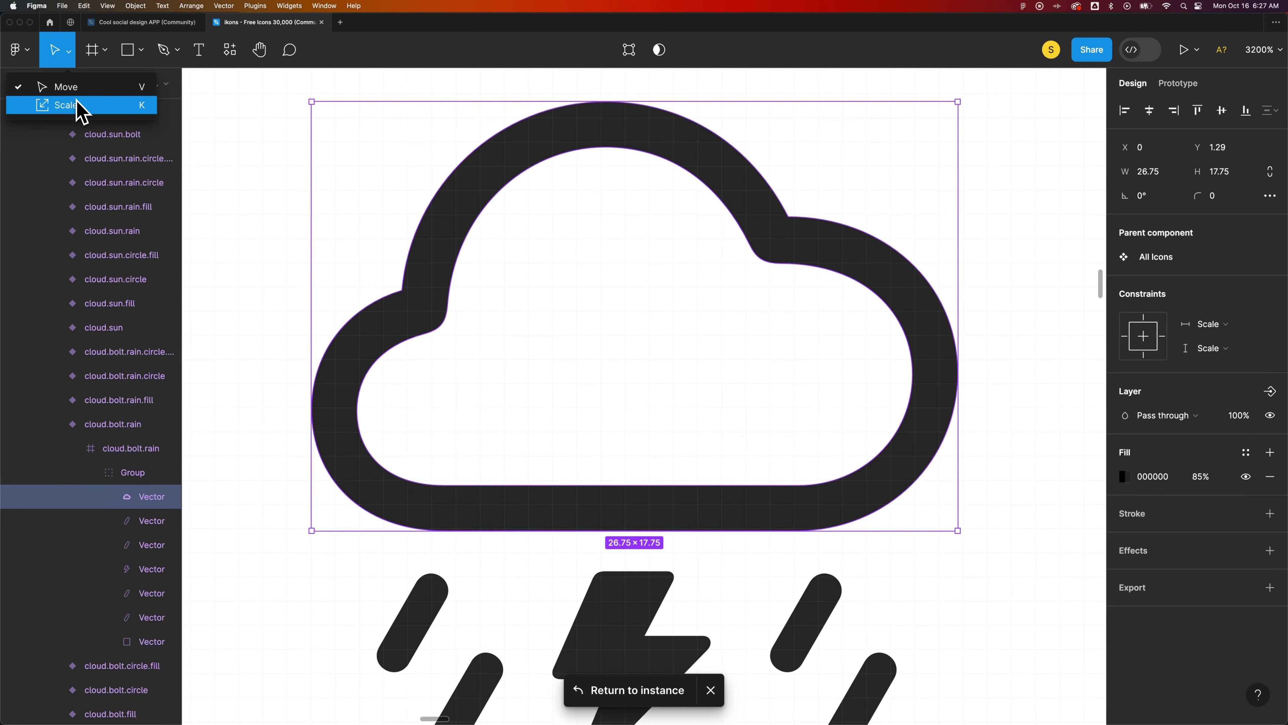
{"action": "left_click", "coordinate": [106, 53]}
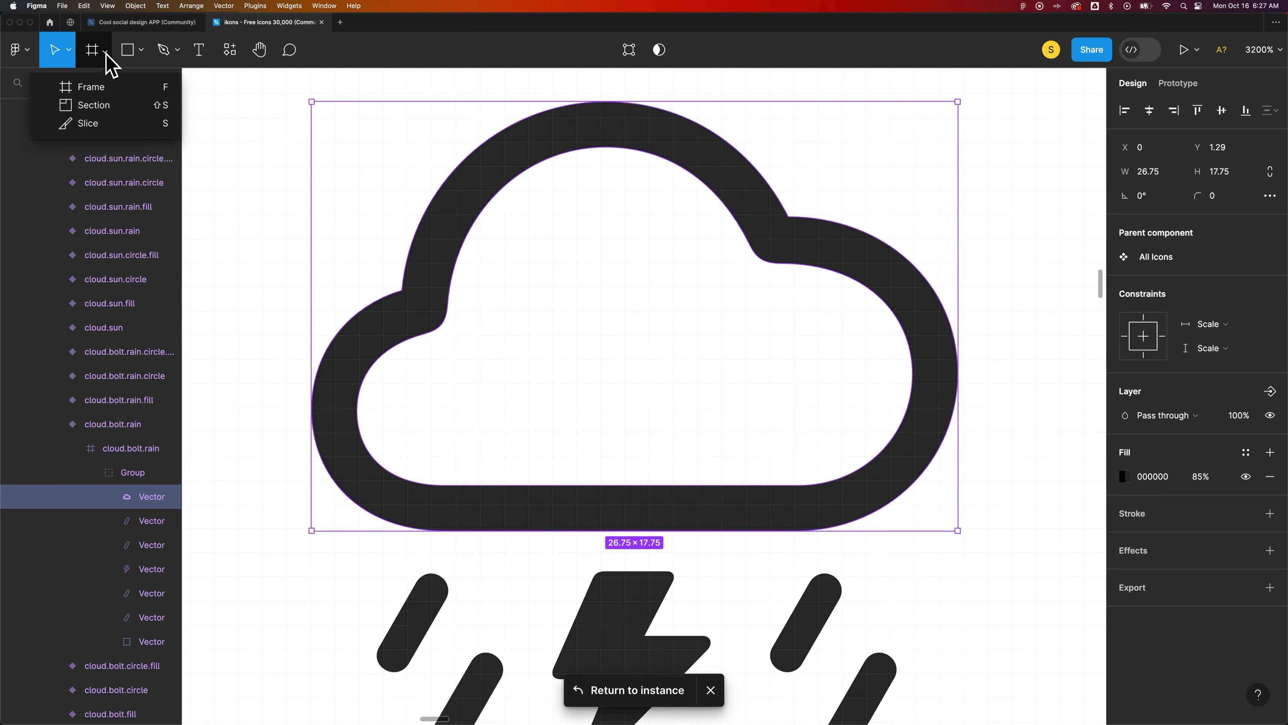
{"action": "left_click", "coordinate": [107, 52]}
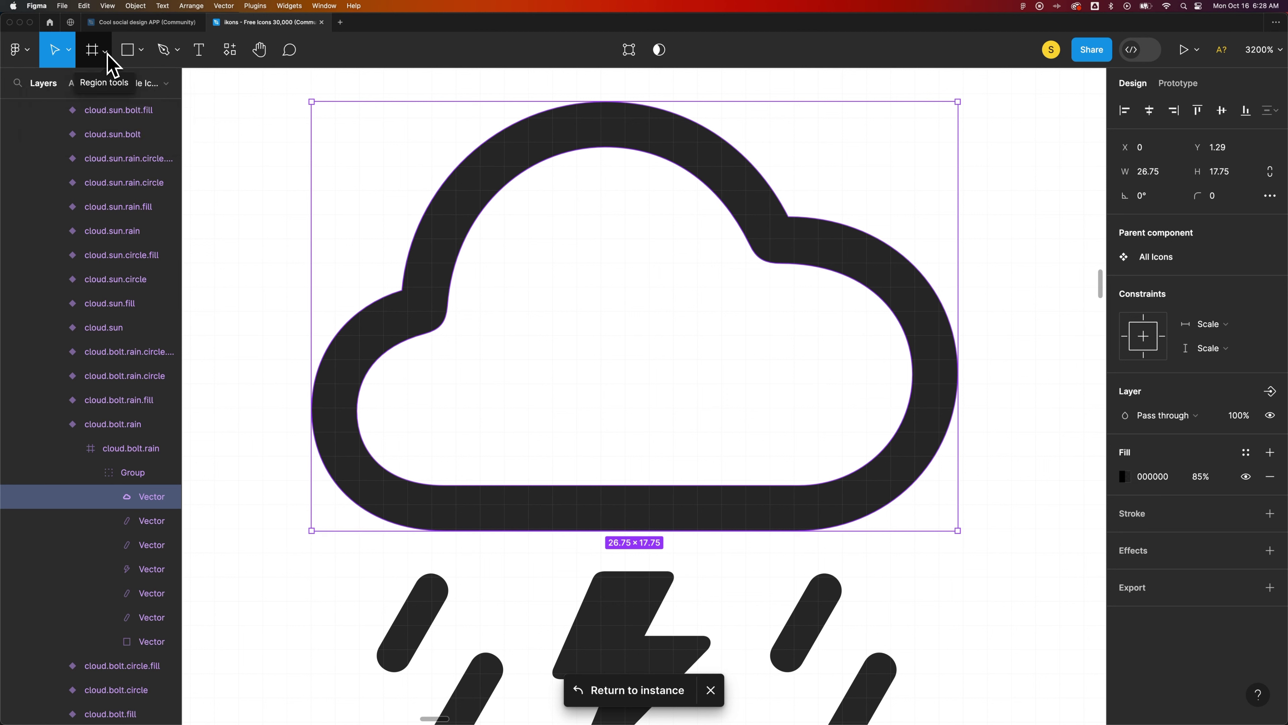
{"action": "left_click", "coordinate": [142, 52]}
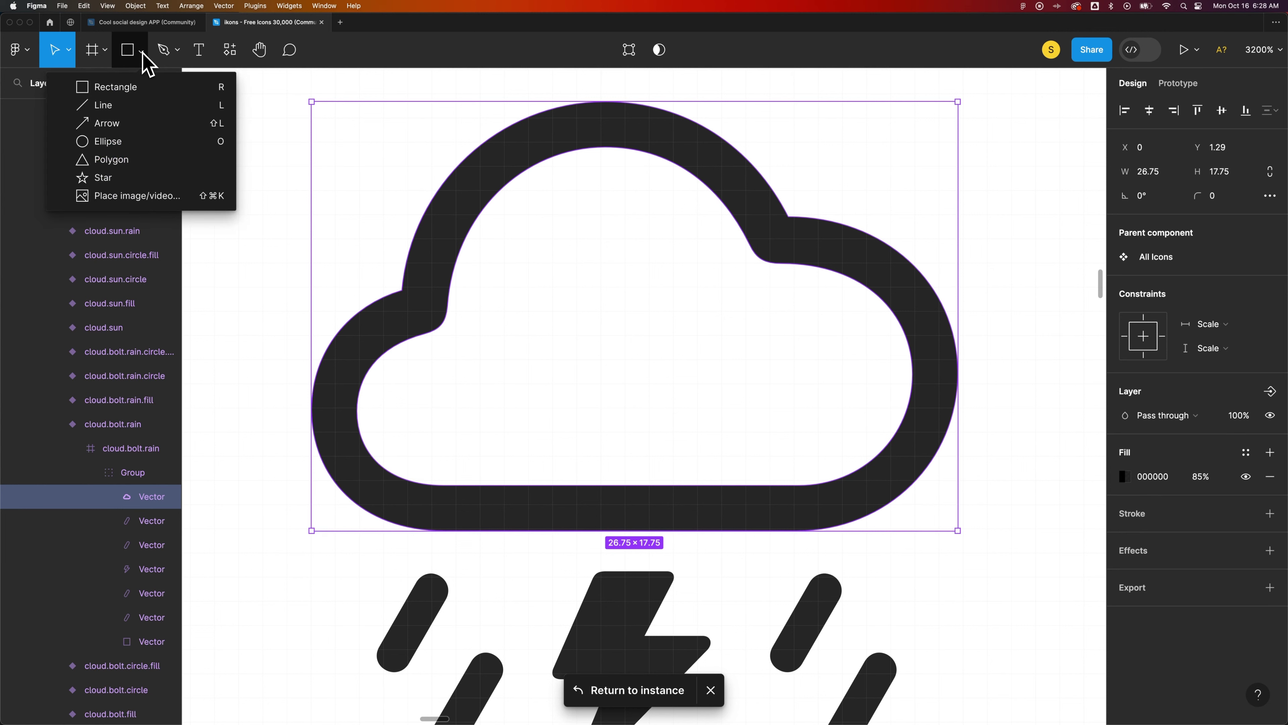
{"action": "left_click", "coordinate": [177, 52]}
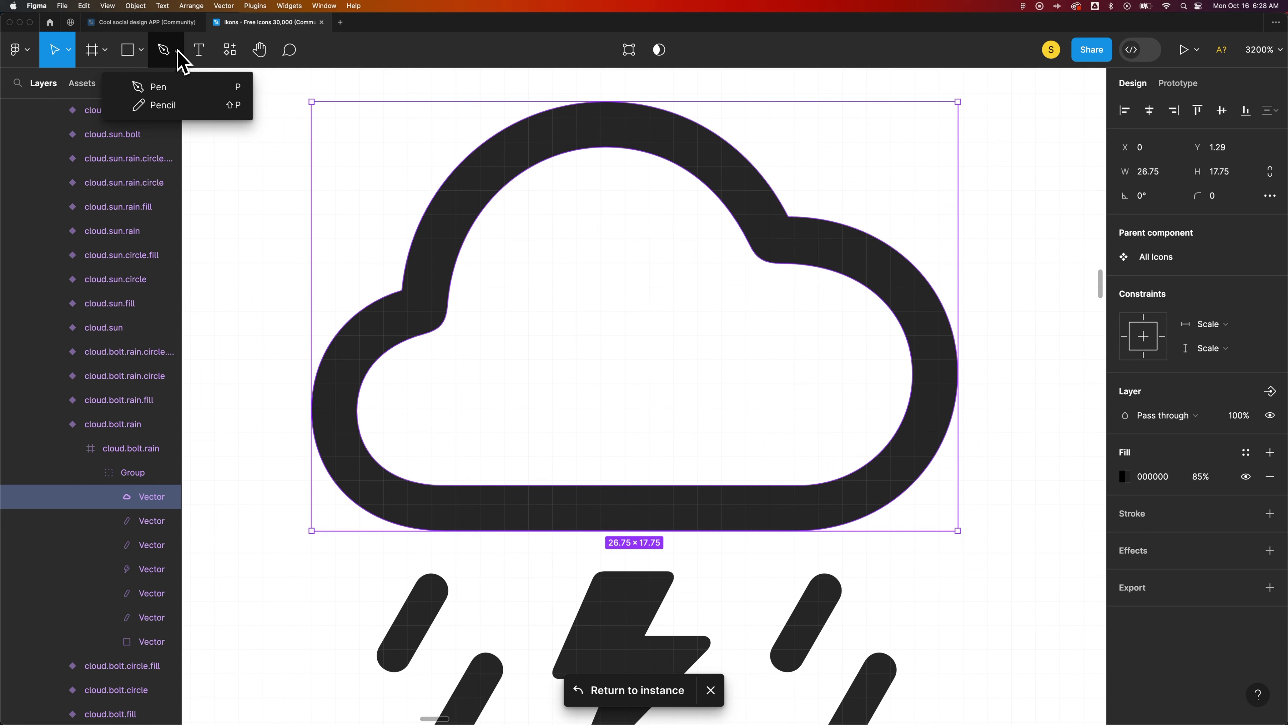
{"action": "left_click", "coordinate": [201, 56]}
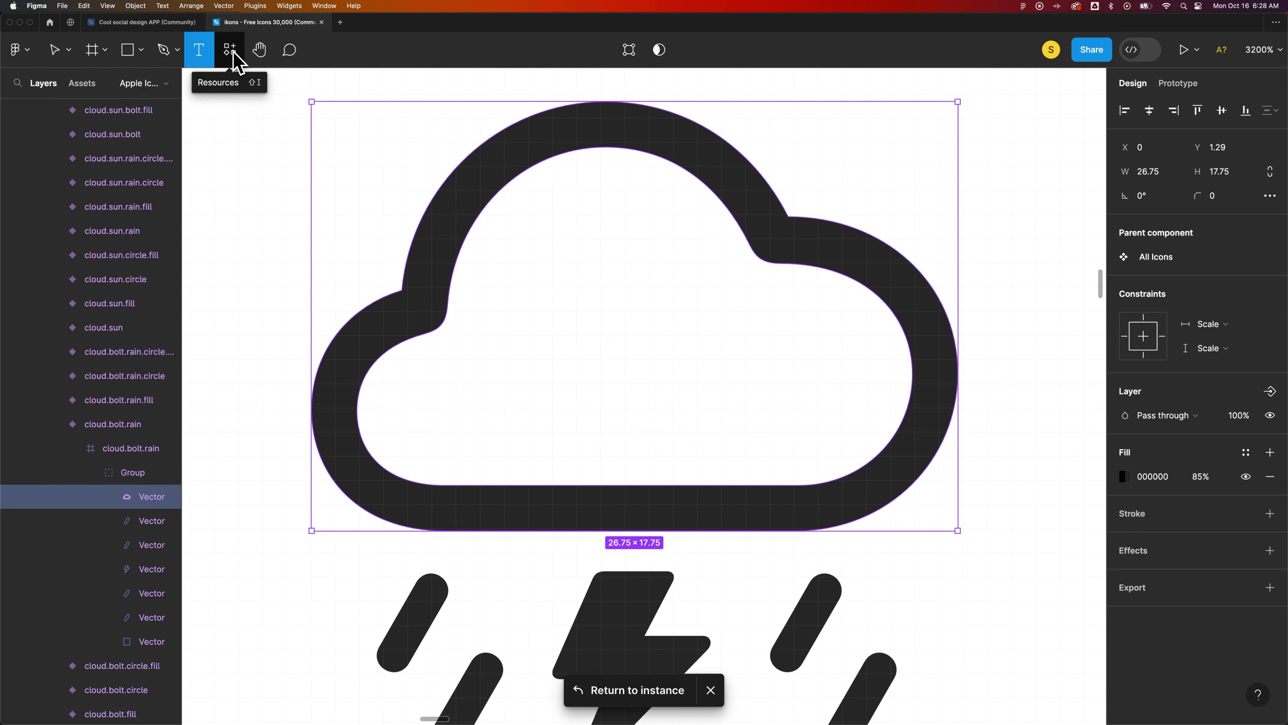
{"action": "left_click", "coordinate": [233, 60]}
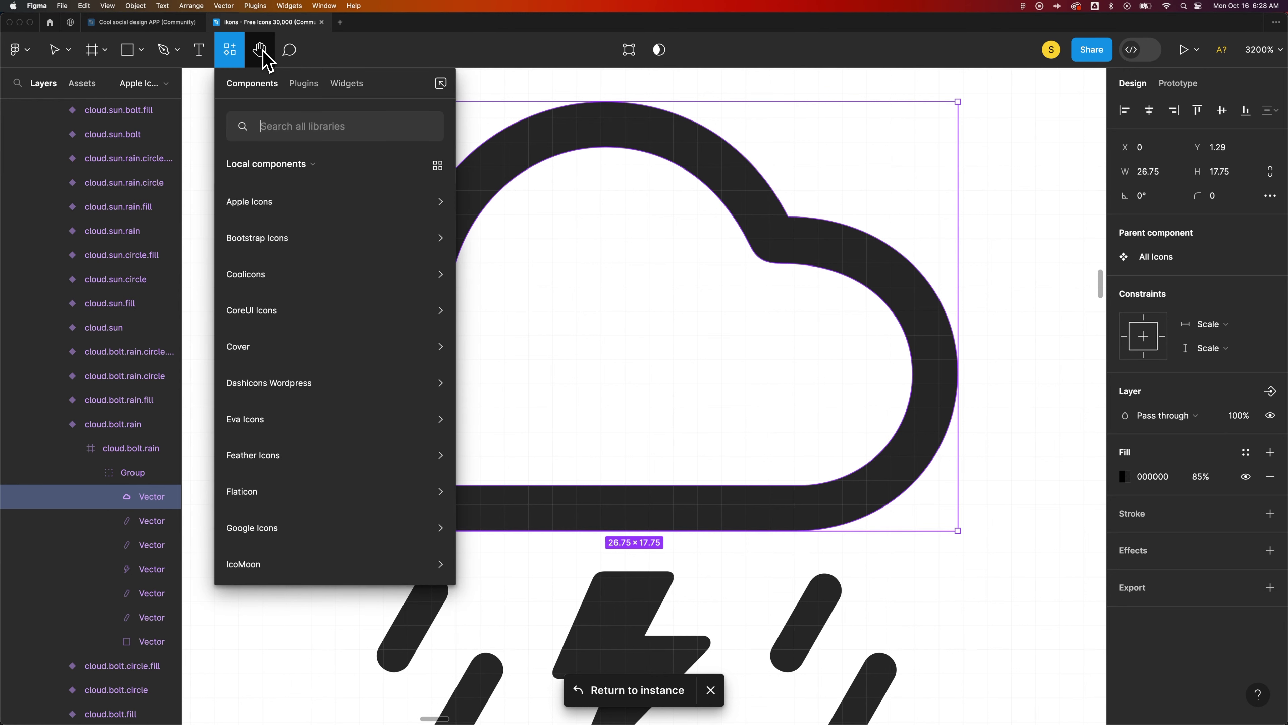
{"action": "left_click", "coordinate": [290, 49]}
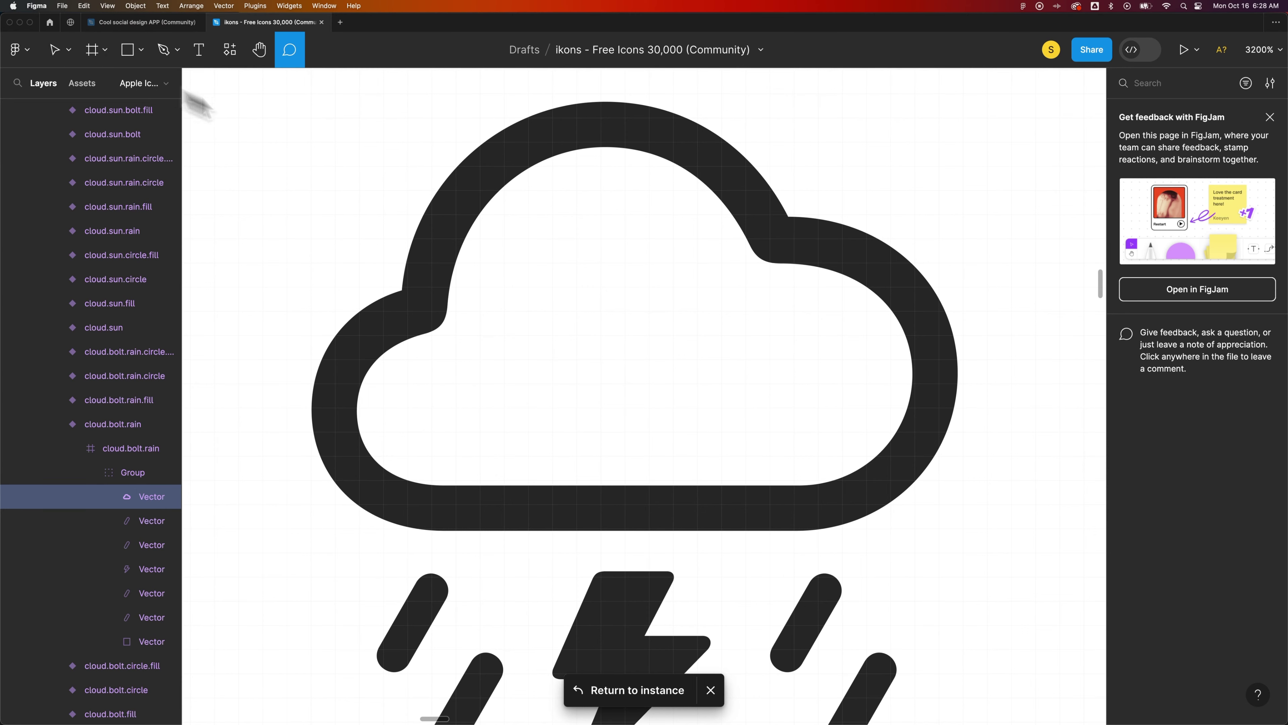
{"action": "left_click", "coordinate": [55, 49]}
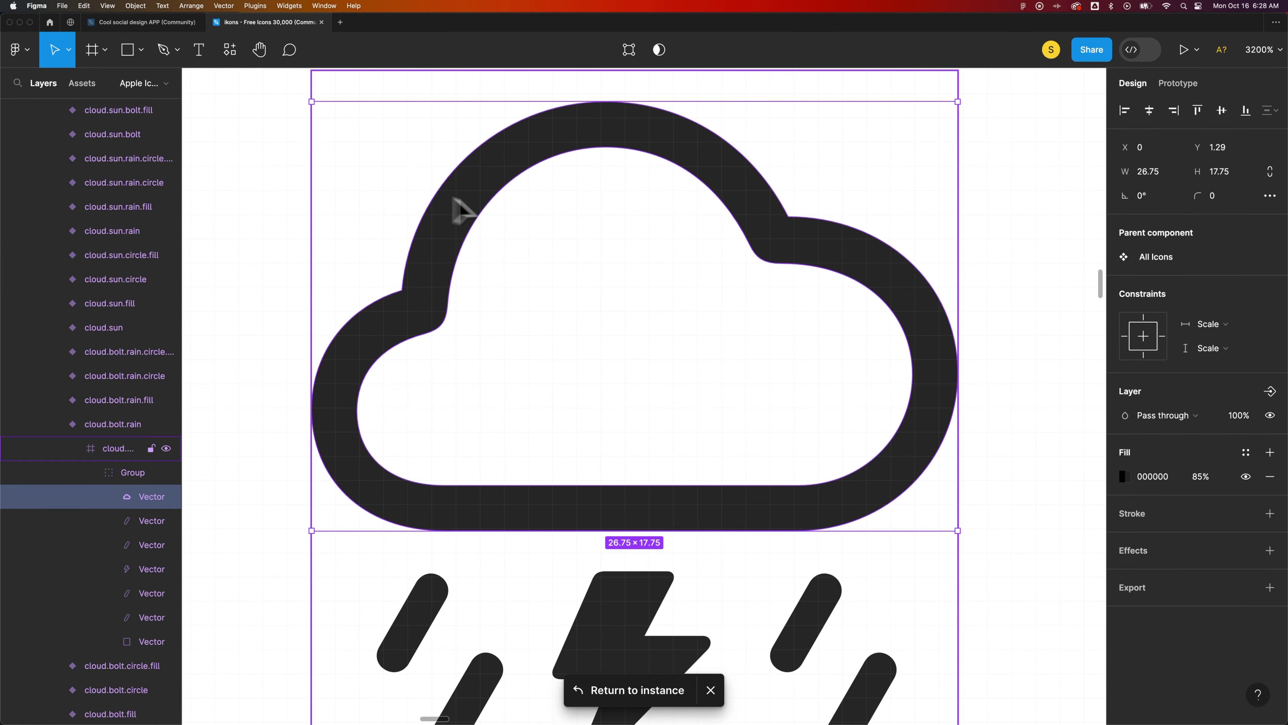
In the cloud outline, drag an inner-curve anchor point down and select its right handle.
{"action": "double_click", "coordinate": [480, 181]}
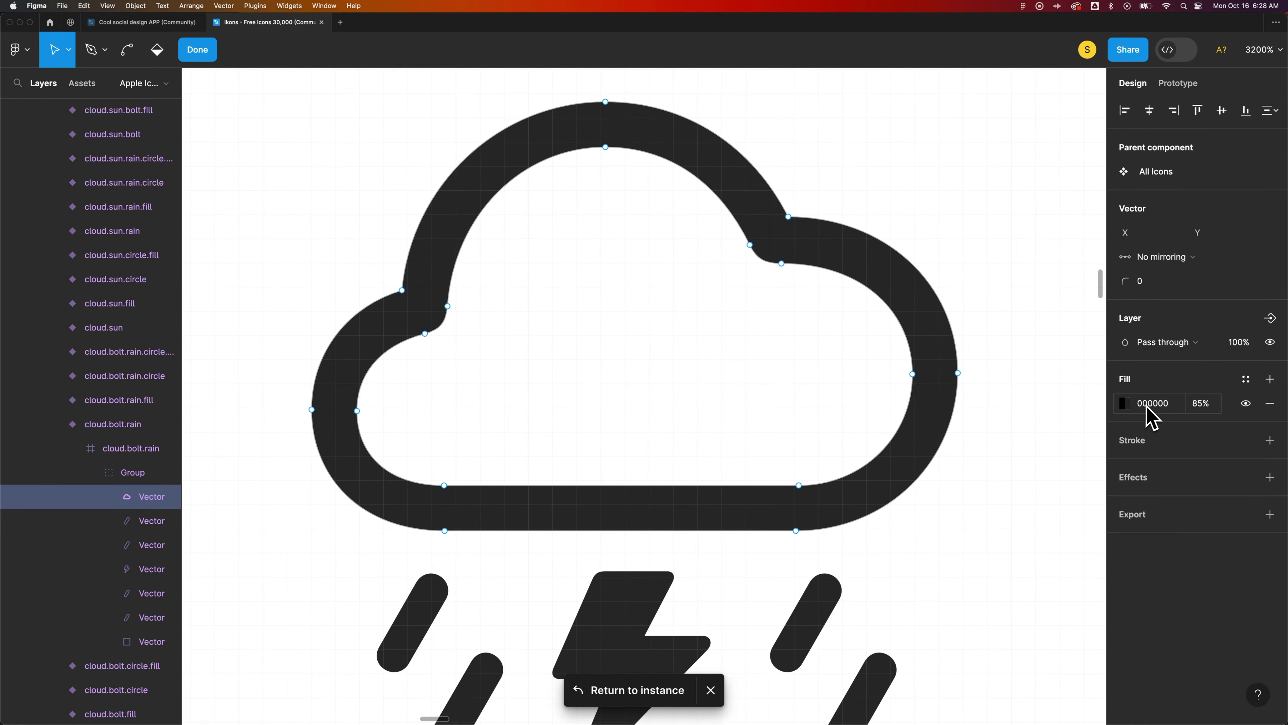
{"action": "left_click", "coordinate": [782, 263]}
{"action": "left_click_drag", "start_coordinate": [786, 279], "coordinate": [862, 294]}
{"action": "left_click", "coordinate": [868, 283]}
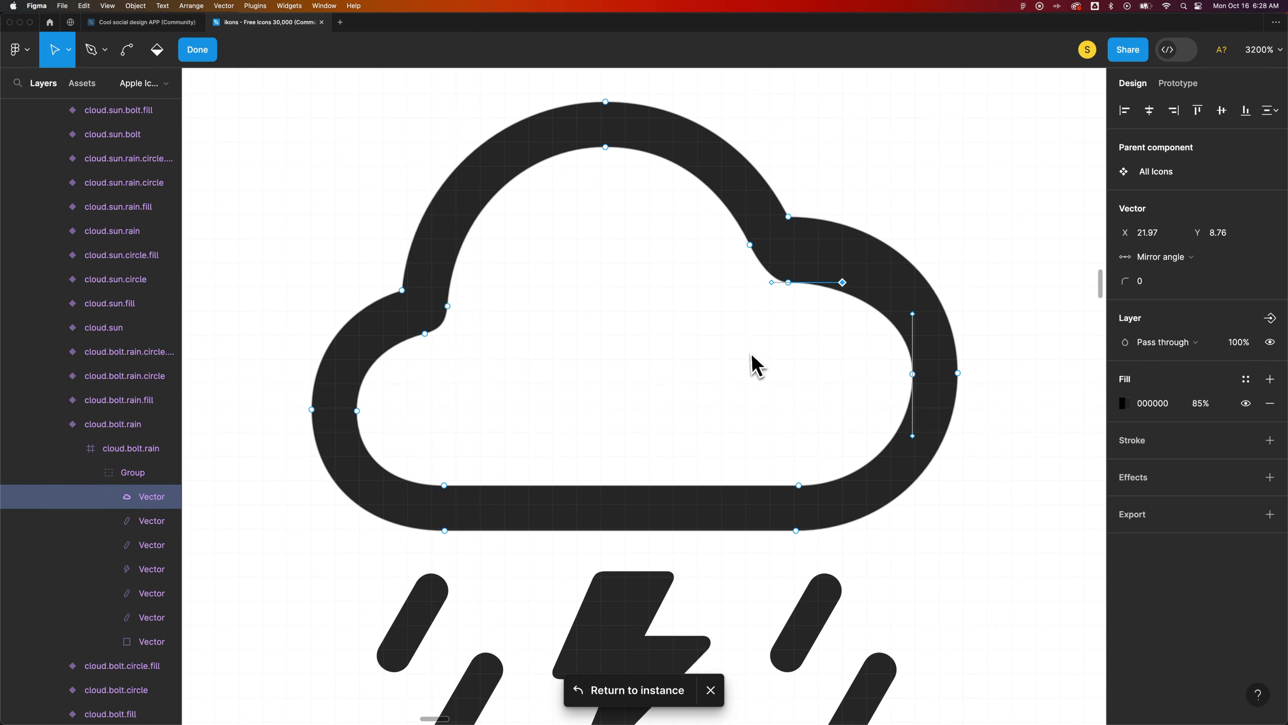
Bend the cloud's inner upper arc outward into the hollow, finish editing, and open a new file tab.
{"action": "left_click", "coordinate": [127, 49]}
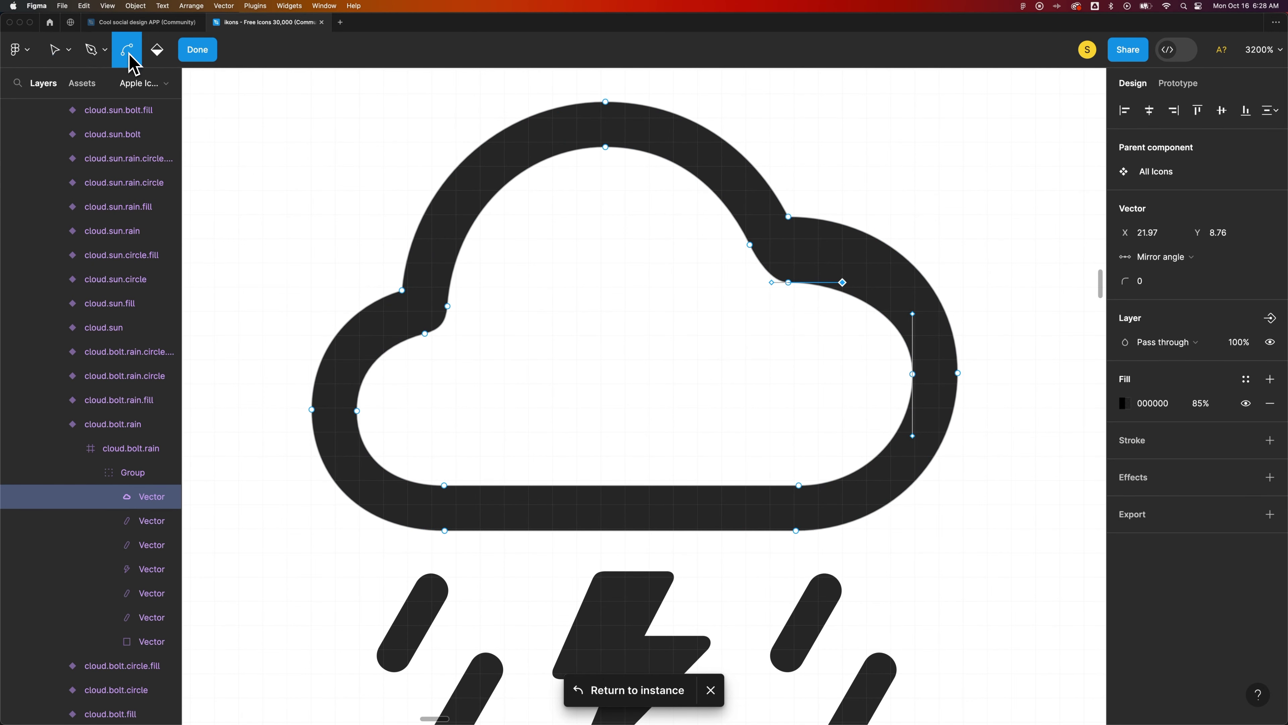
{"action": "left_click", "coordinate": [498, 201]}
{"action": "left_click_drag", "start_coordinate": [505, 204], "coordinate": [597, 290]}
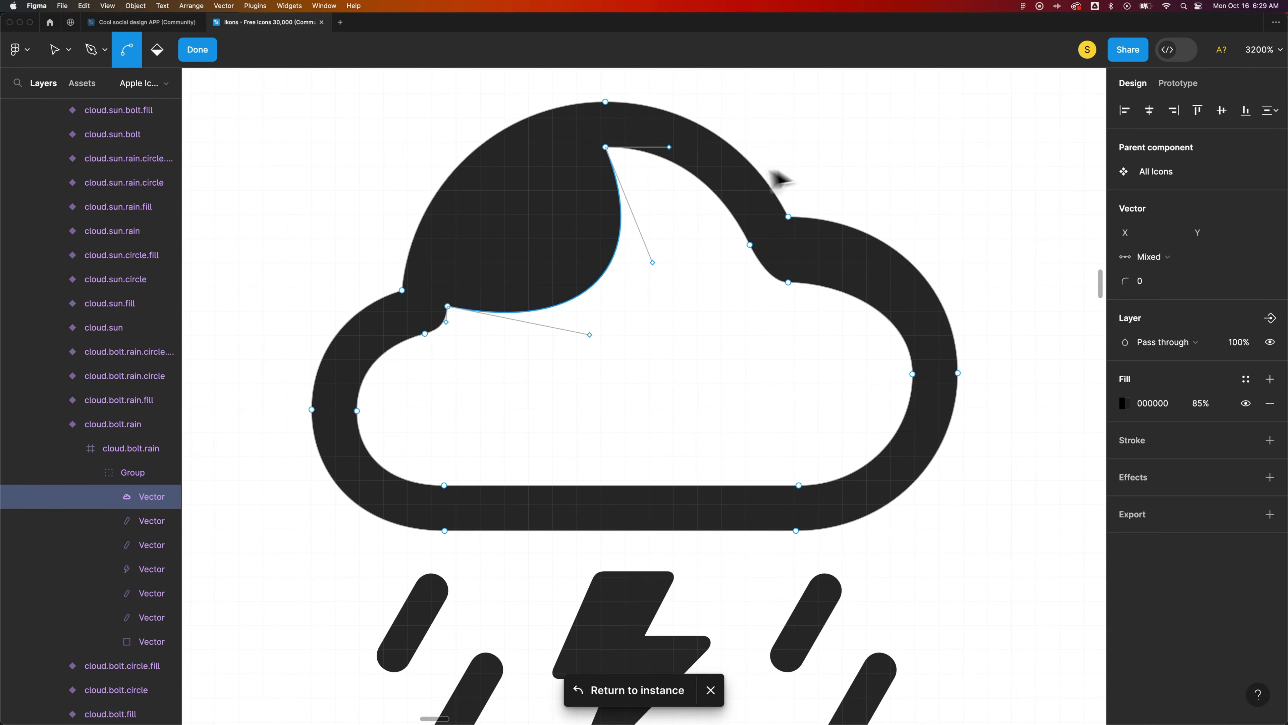
{"action": "left_click", "coordinate": [840, 146]}
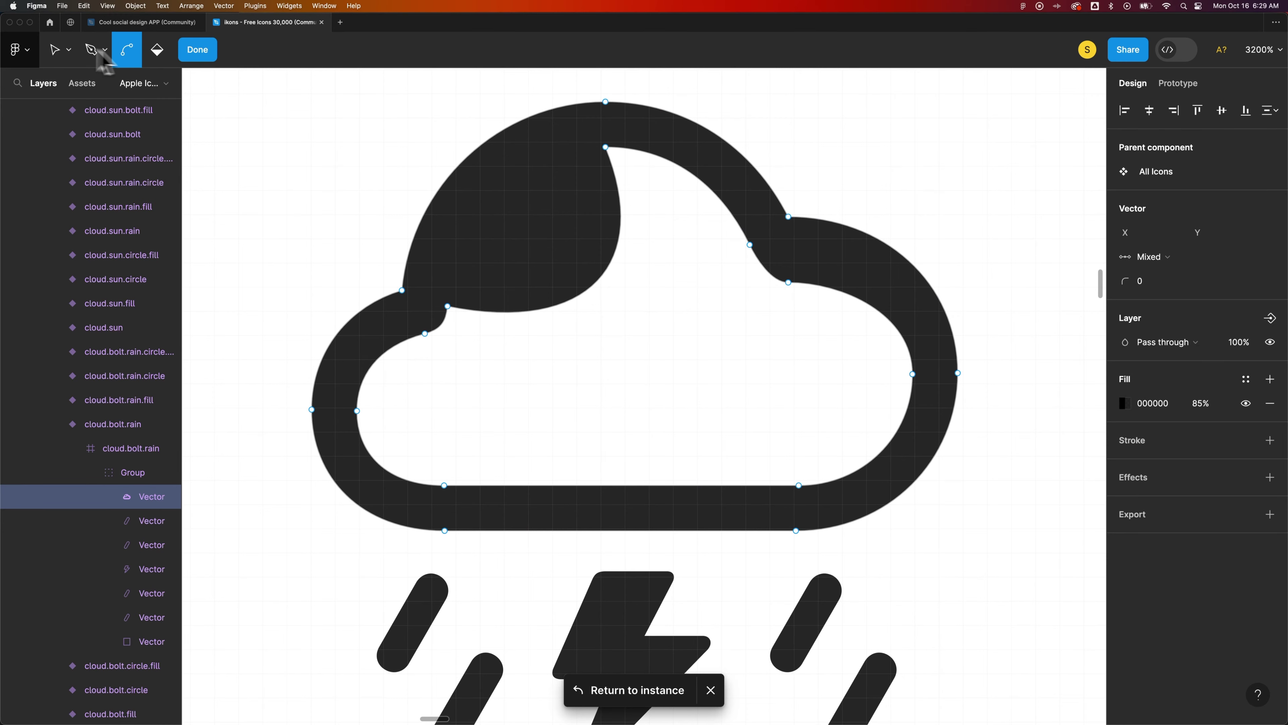
{"action": "left_click", "coordinate": [201, 56]}
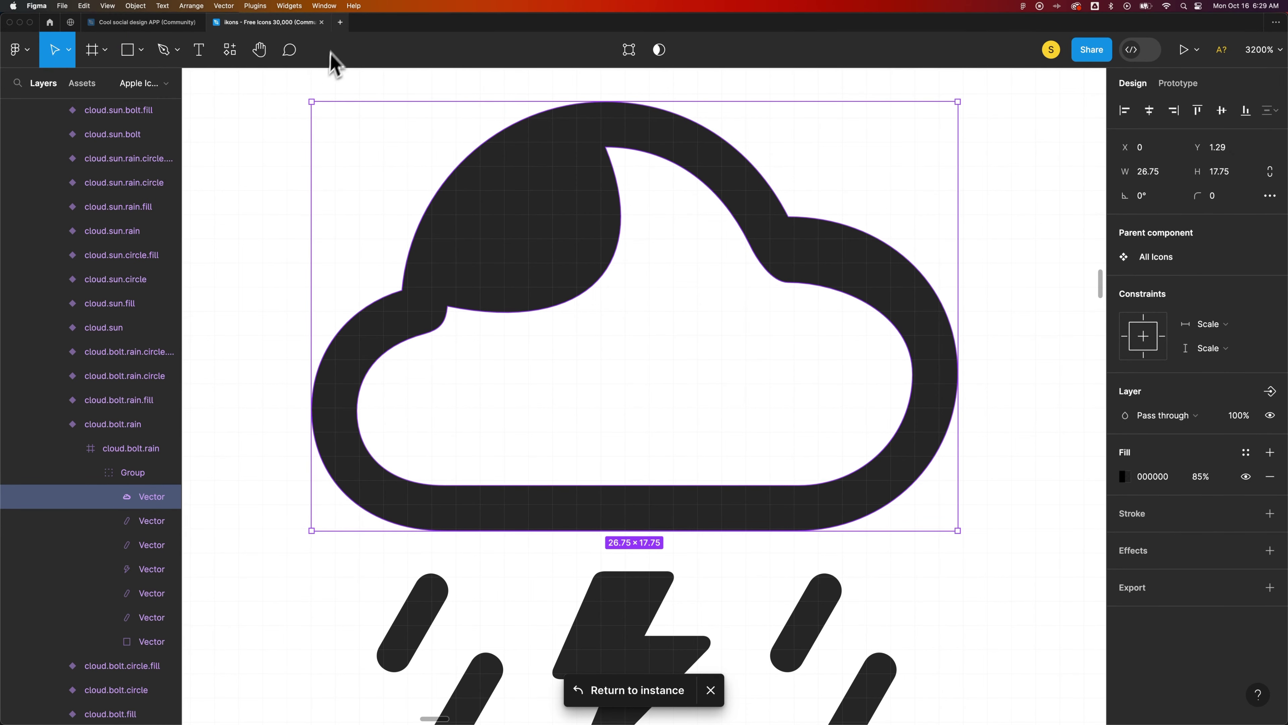
{"action": "left_click", "coordinate": [339, 22]}
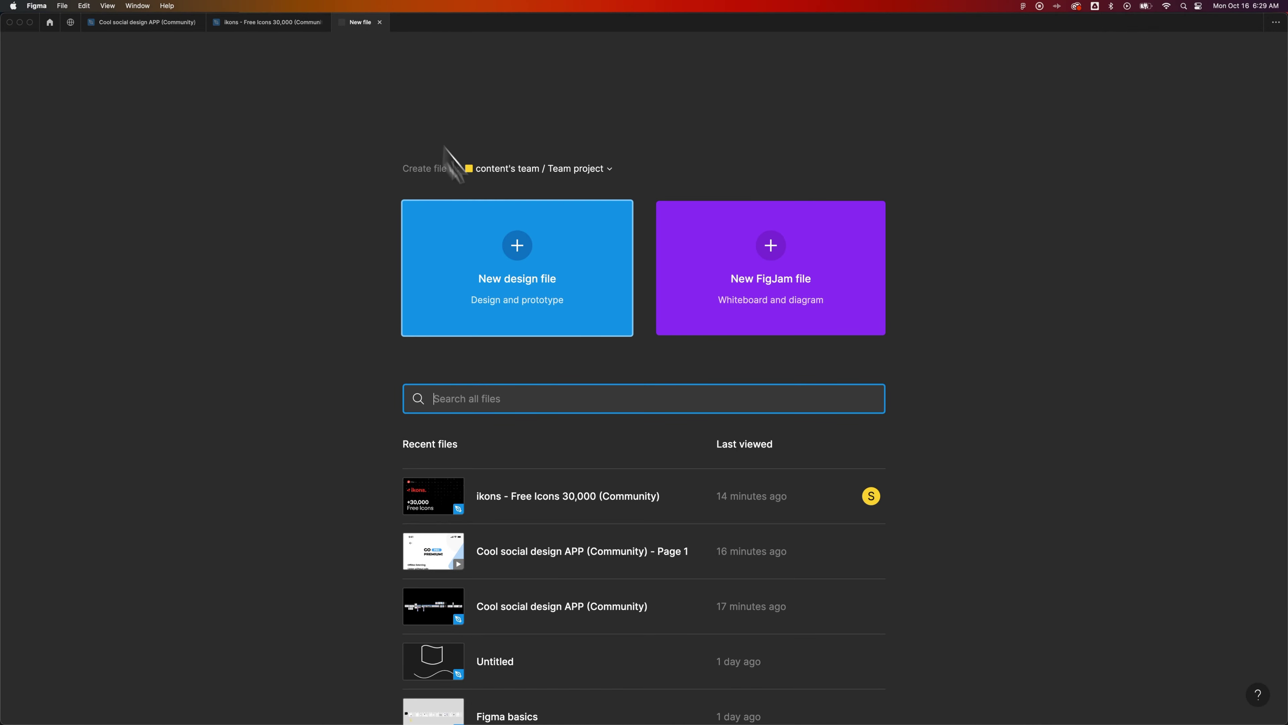
Create a blank Untitled design file from Drafts after dismissing the upgrade offer.
{"action": "left_click", "coordinate": [529, 267]}
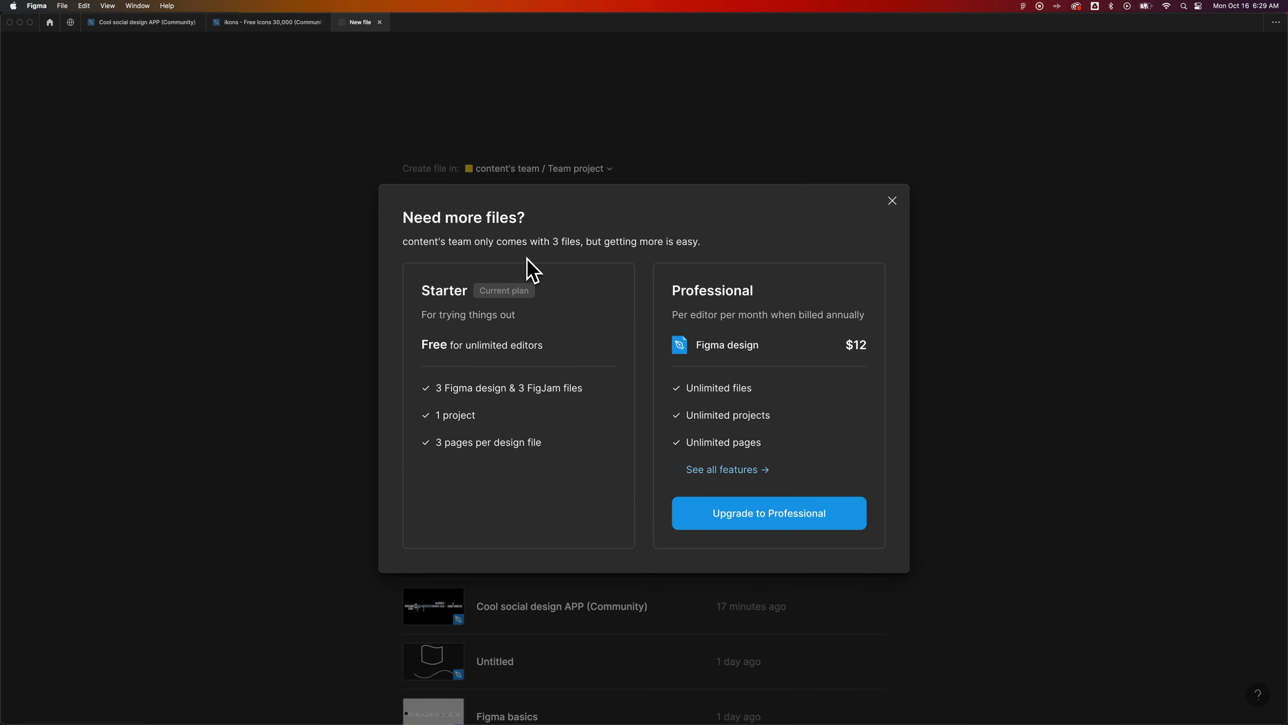
{"action": "left_click", "coordinate": [892, 201]}
{"action": "left_click", "coordinate": [49, 23]}
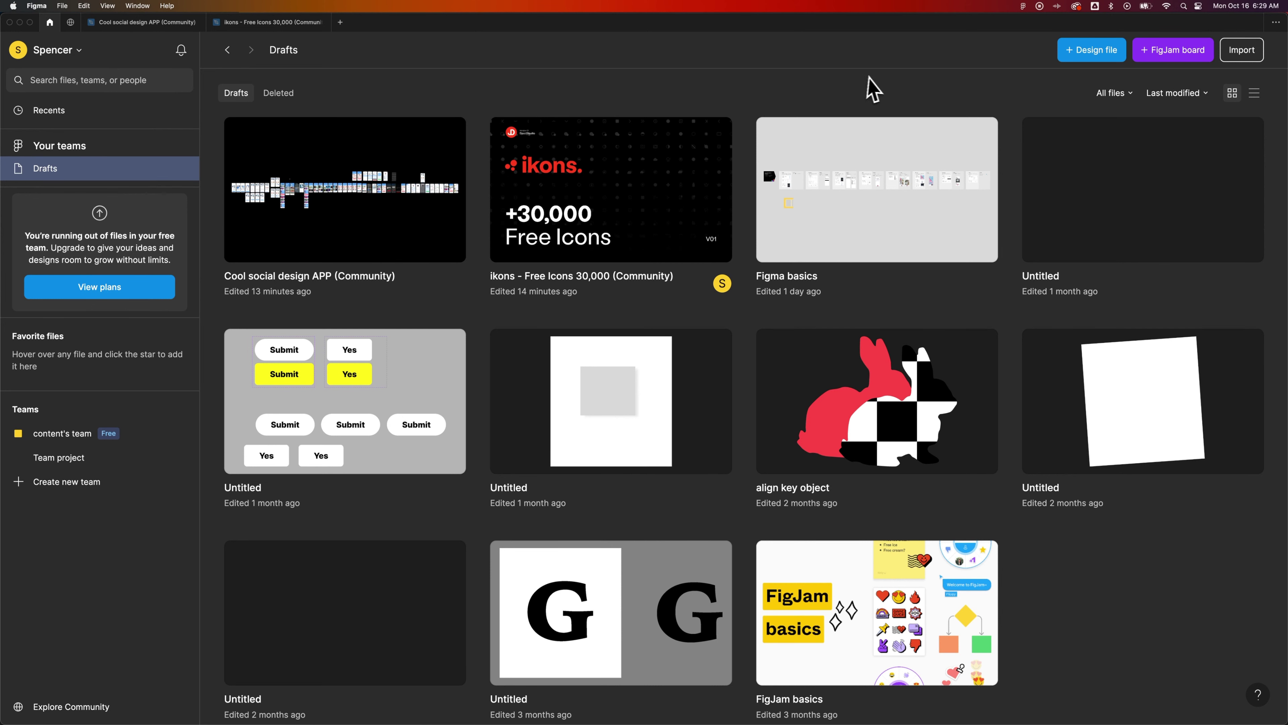
{"action": "left_click", "coordinate": [1062, 58]}
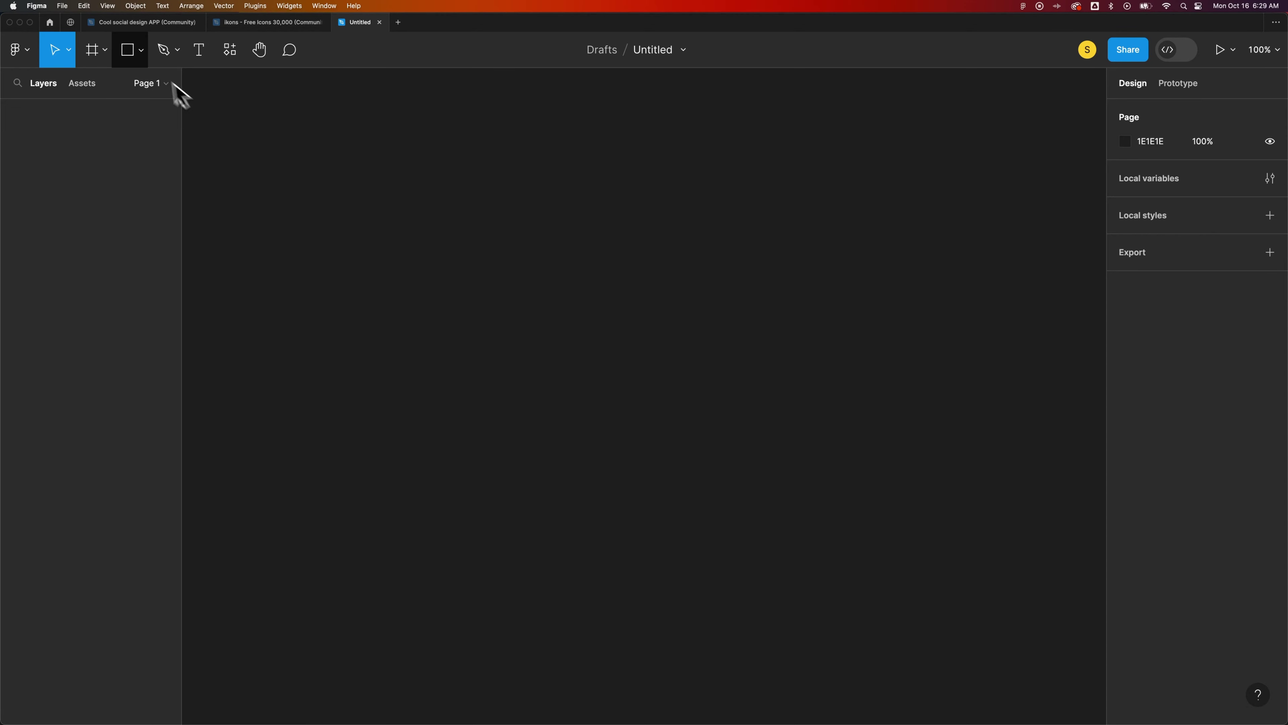
Draw a 400×400 star on the canvas and adjust its ratio and corner handles.
{"action": "left_click", "coordinate": [131, 57]}
{"action": "left_click", "coordinate": [141, 50]}
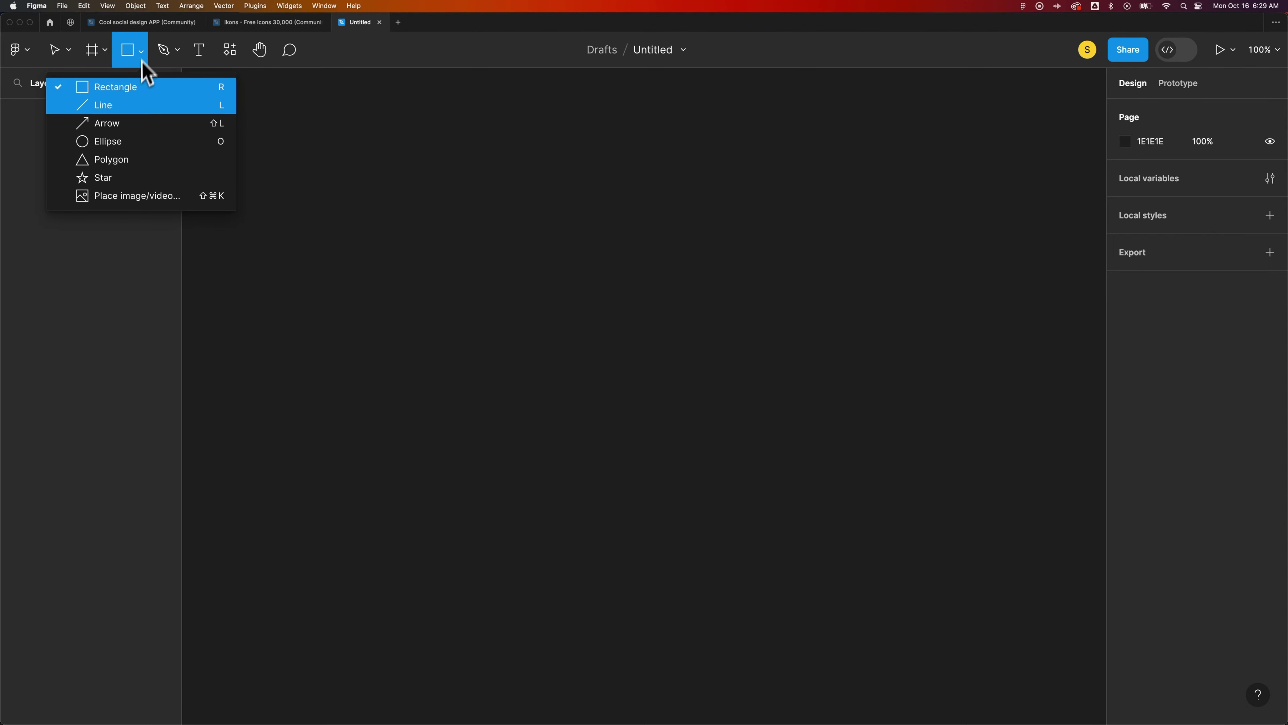
{"action": "left_click", "coordinate": [122, 177]}
{"action": "mouse_move", "coordinate": [524, 475]}
{"action": "left_mouse_down"}
{"action": "mouse_move", "coordinate": [711, 322]}
{"action": "mouse_move", "coordinate": [802, 178]}
{"action": "mouse_move", "coordinate": [776, 218]}
{"action": "mouse_move", "coordinate": [827, 173]}
{"action": "left_mouse_up"}
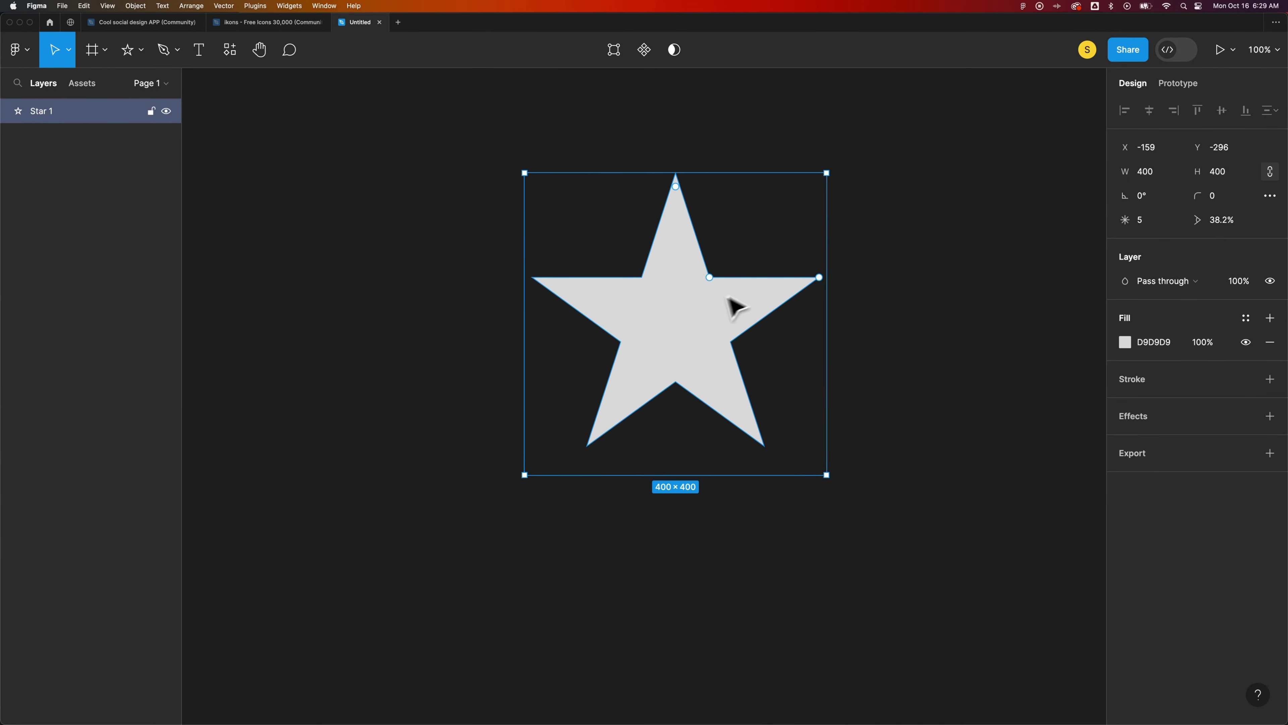
{"action": "left_click_drag", "start_coordinate": [705, 306], "coordinate": [644, 332]}
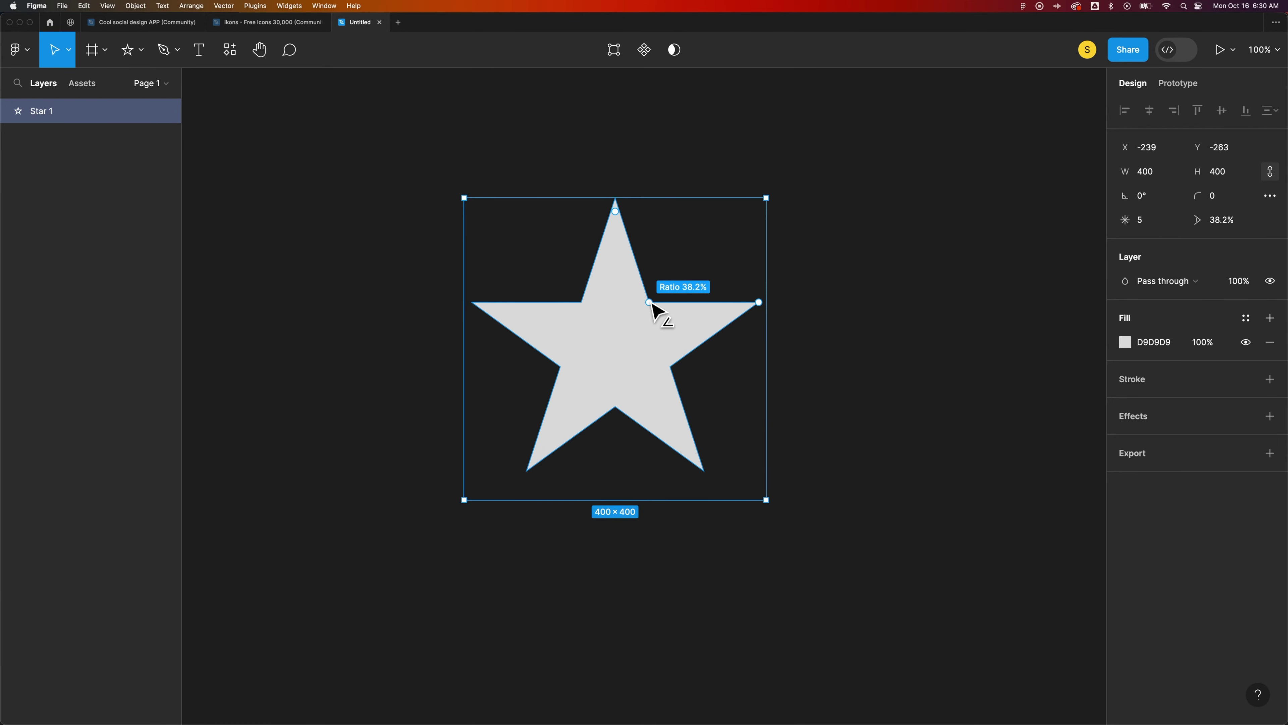
{"action": "mouse_move", "coordinate": [649, 302]}
{"action": "left_mouse_down"}
{"action": "mouse_move", "coordinate": [673, 292]}
{"action": "mouse_move", "coordinate": [658, 307]}
{"action": "mouse_move", "coordinate": [654, 296]}
{"action": "left_mouse_up"}
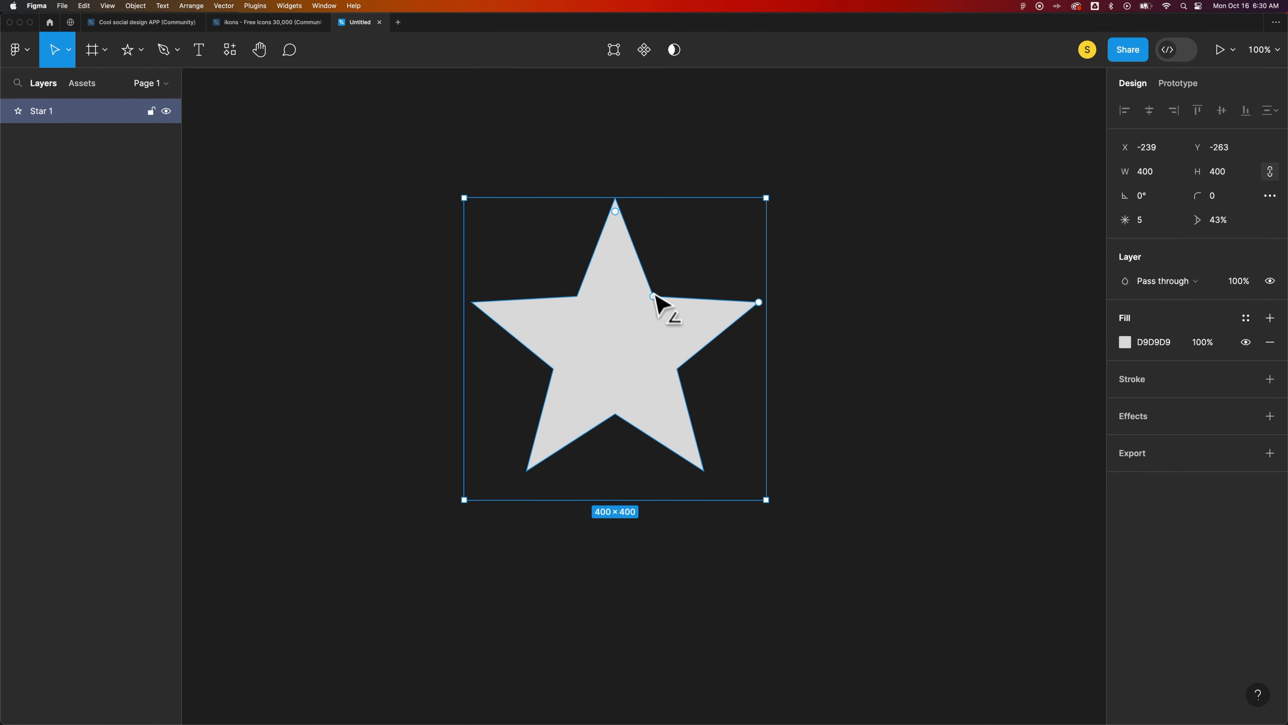
{"action": "left_click_drag", "start_coordinate": [620, 214], "coordinate": [626, 253]}
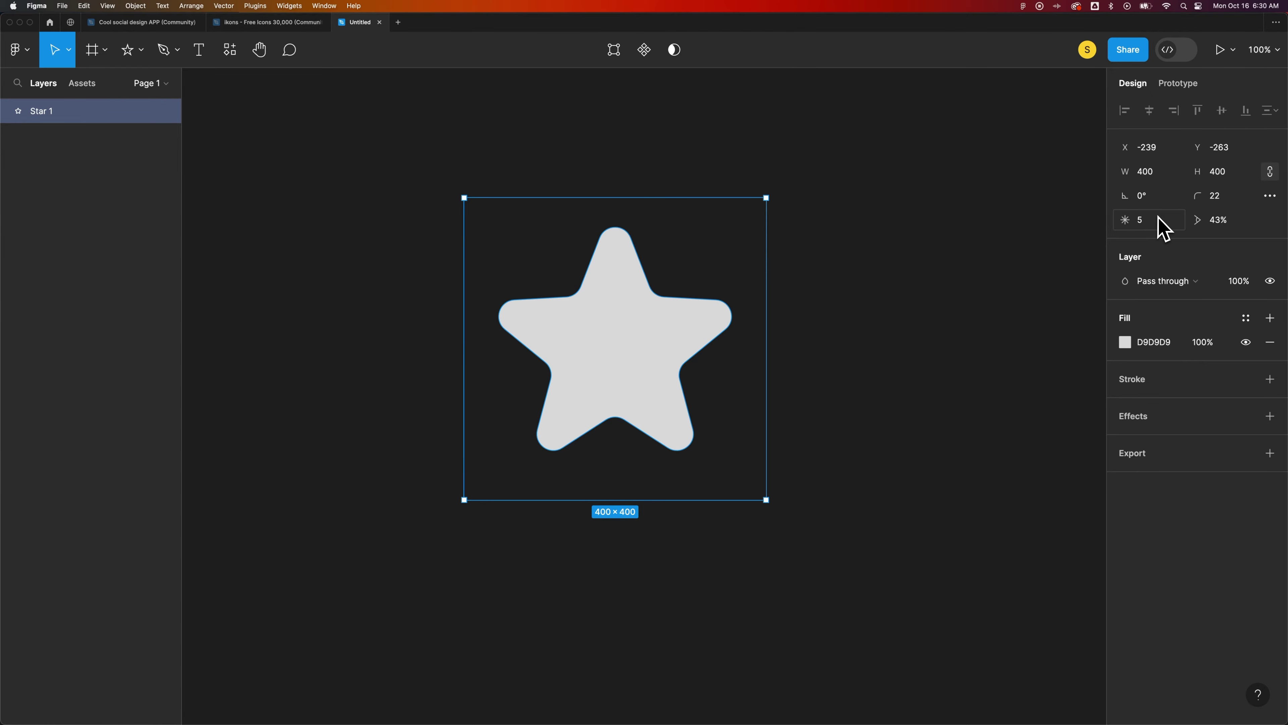
Set the star to 17 points, 67.9% ratio and corner radius 7.
{"action": "left_click", "coordinate": [1126, 221]}
{"action": "left_click_drag", "start_coordinate": [1125, 221], "coordinate": [14, 211]}
{"action": "left_click_drag", "start_coordinate": [1200, 221], "coordinate": [101, 196]}
{"action": "left_click", "coordinate": [1199, 196]}
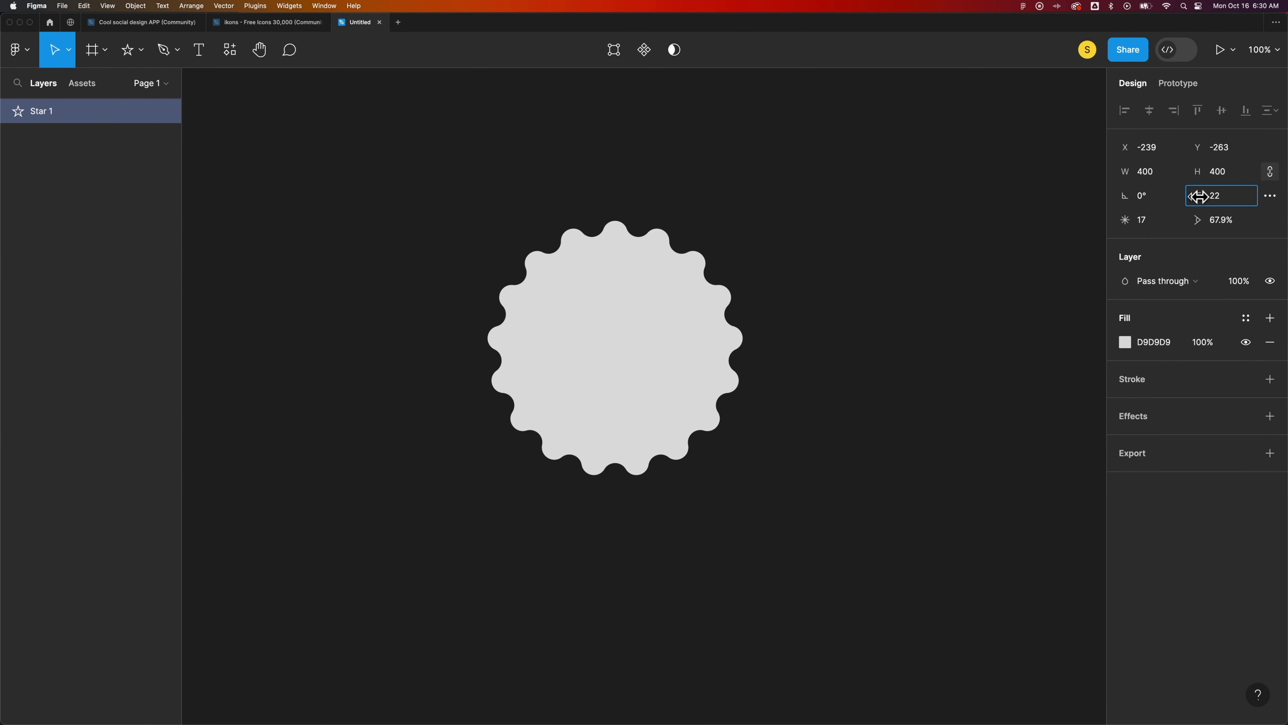
{"action": "mouse_move", "coordinate": [1199, 196]}
{"action": "left_mouse_down"}
{"action": "mouse_move", "coordinate": [902, 215]}
{"action": "mouse_move", "coordinate": [1200, 196]}
{"action": "left_mouse_up"}
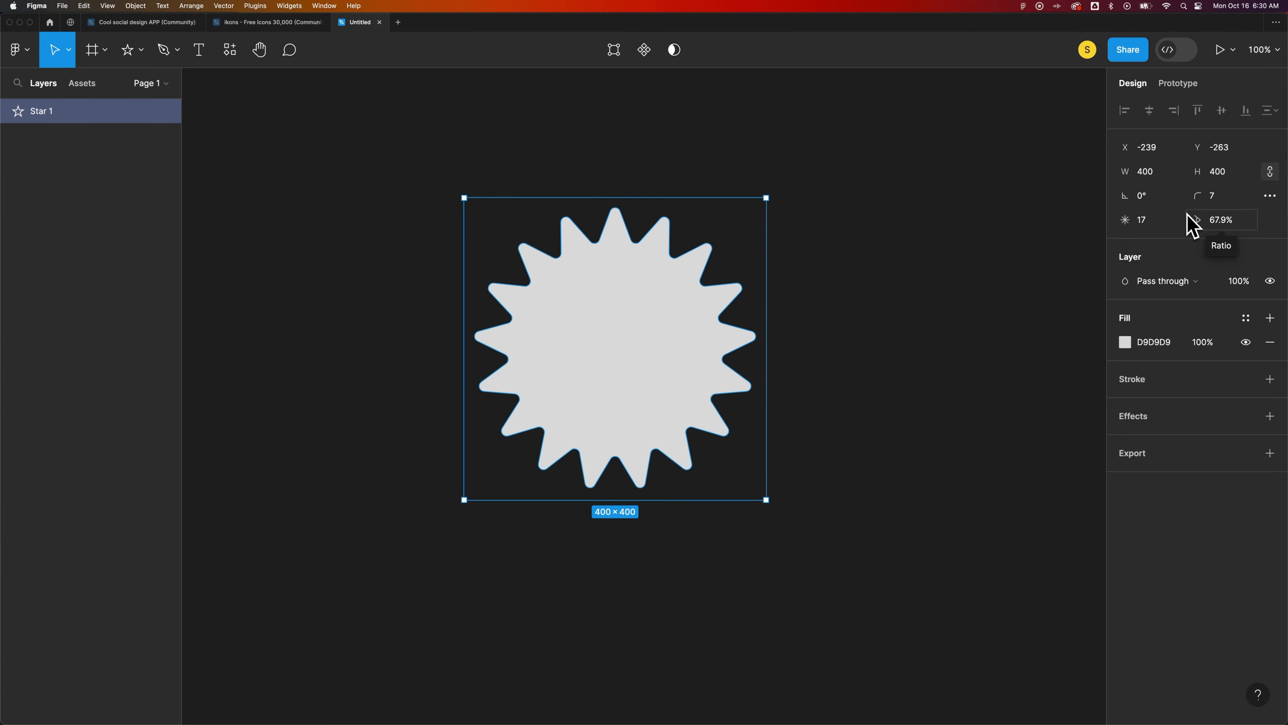
Give the star a solid red F13838 fill.
{"action": "left_click", "coordinate": [1125, 345]}
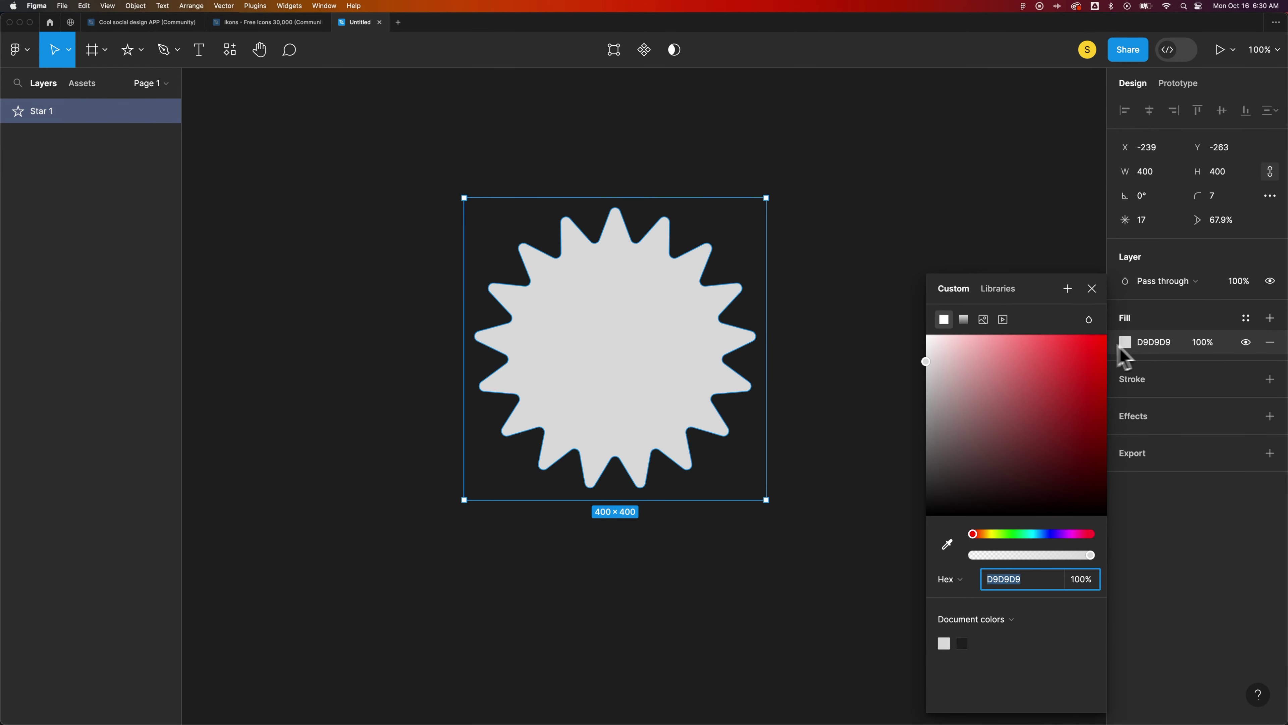
{"action": "left_click", "coordinate": [964, 321]}
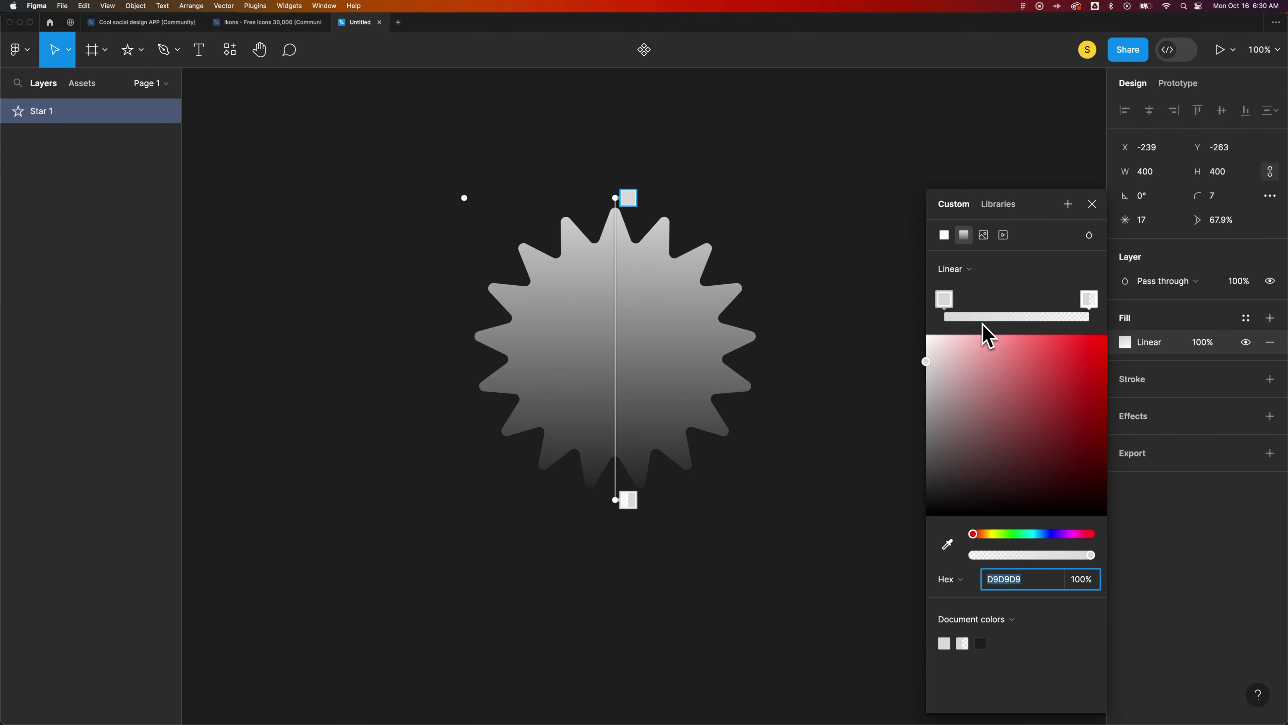
{"action": "left_click", "coordinate": [984, 235]}
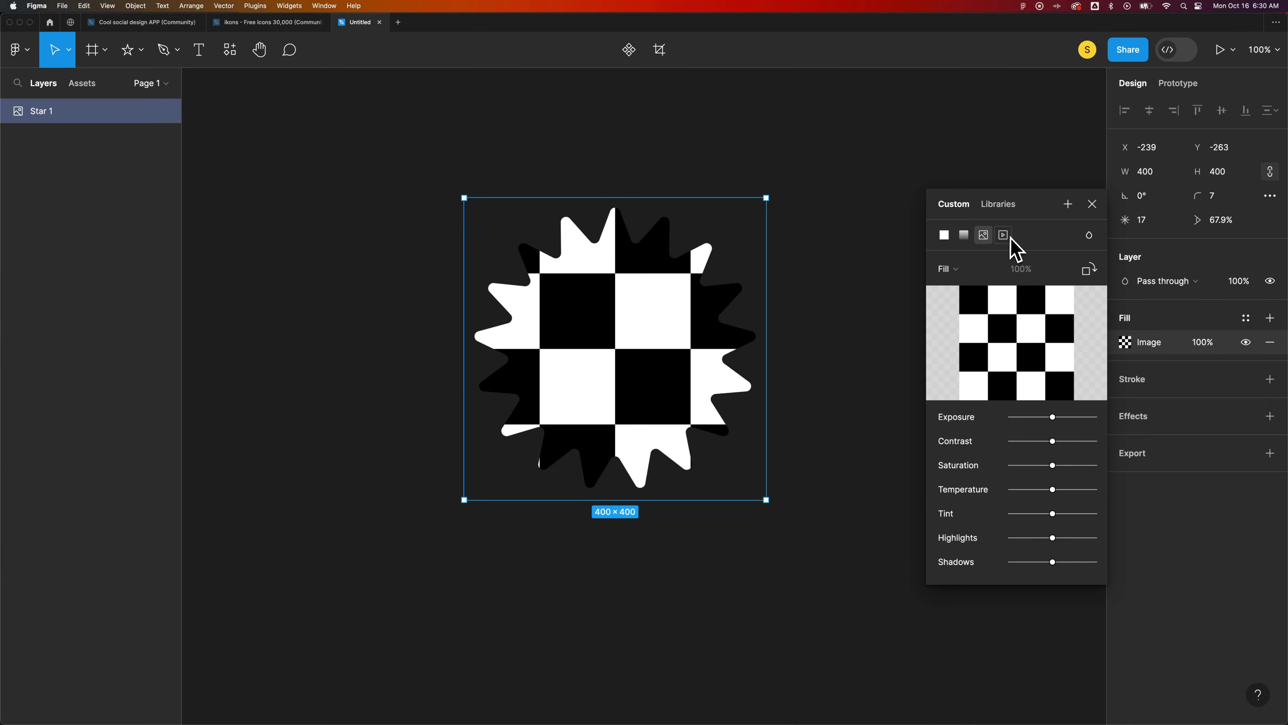
{"action": "left_click", "coordinate": [943, 235]}
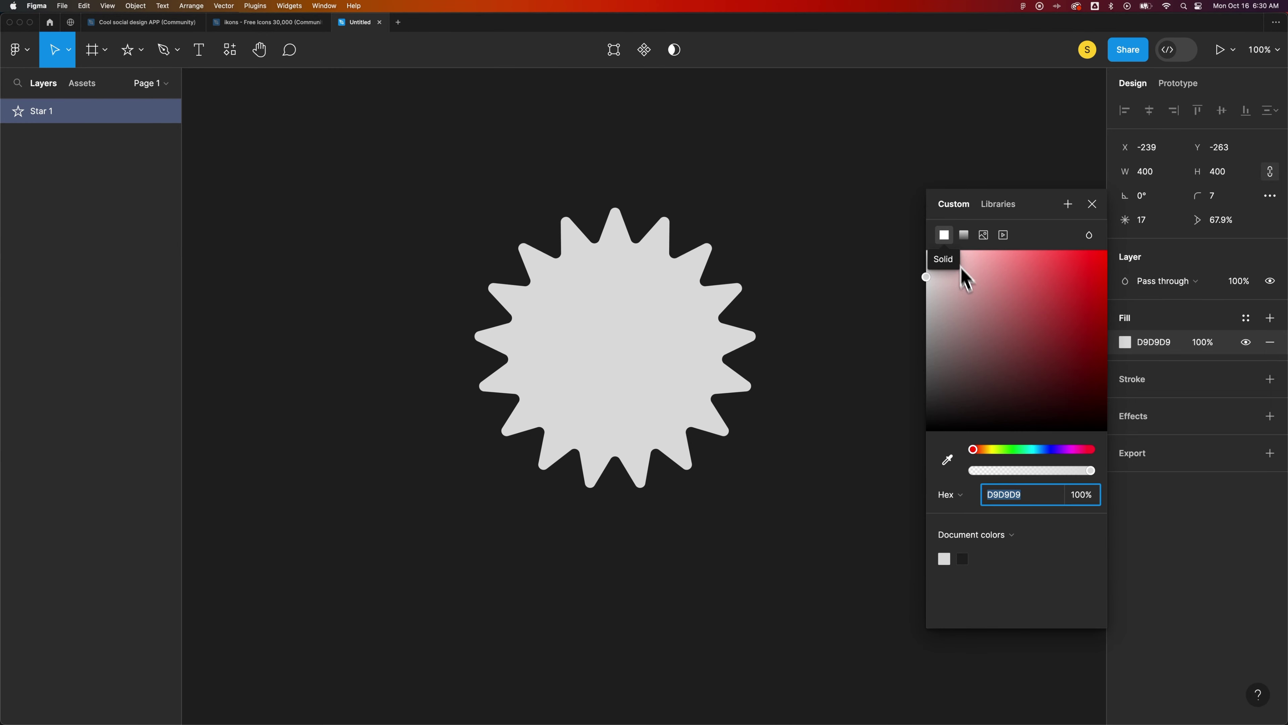
{"action": "left_click_drag", "start_coordinate": [1050, 257], "coordinate": [1071, 280]}
{"action": "left_click", "coordinate": [1151, 389]}
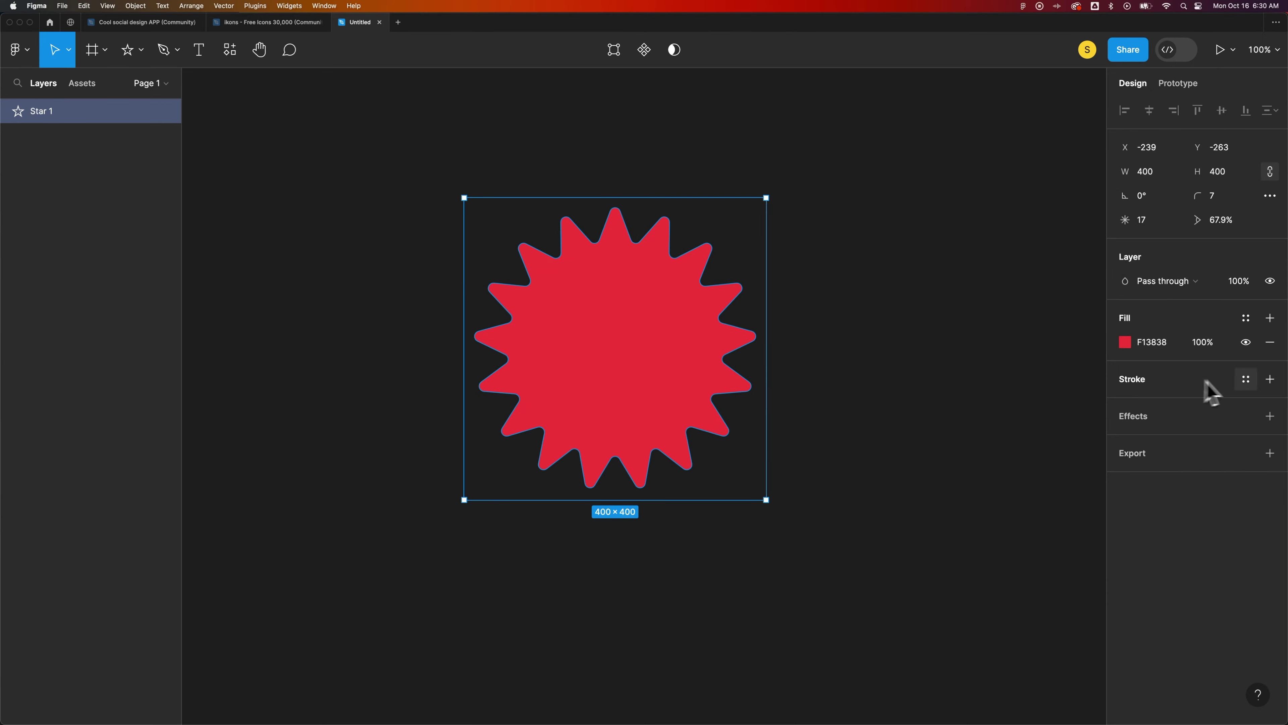
Add a white FFFFFF stroke of weight 18 aligned outside the star.
{"action": "left_click", "coordinate": [1270, 378]}
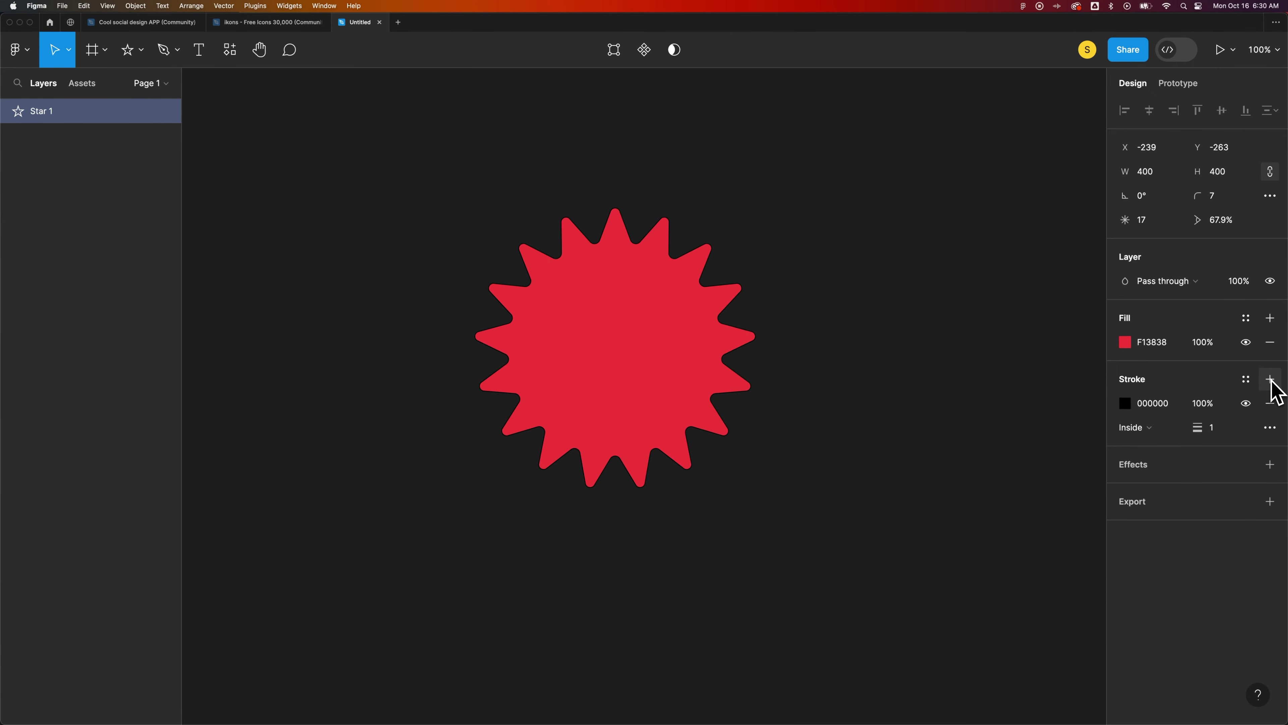
{"action": "left_click", "coordinate": [1123, 412]}
{"action": "mouse_move", "coordinate": [1014, 395]}
{"action": "left_mouse_down"}
{"action": "mouse_move", "coordinate": [977, 359]}
{"action": "mouse_move", "coordinate": [891, 323]}
{"action": "left_mouse_up"}
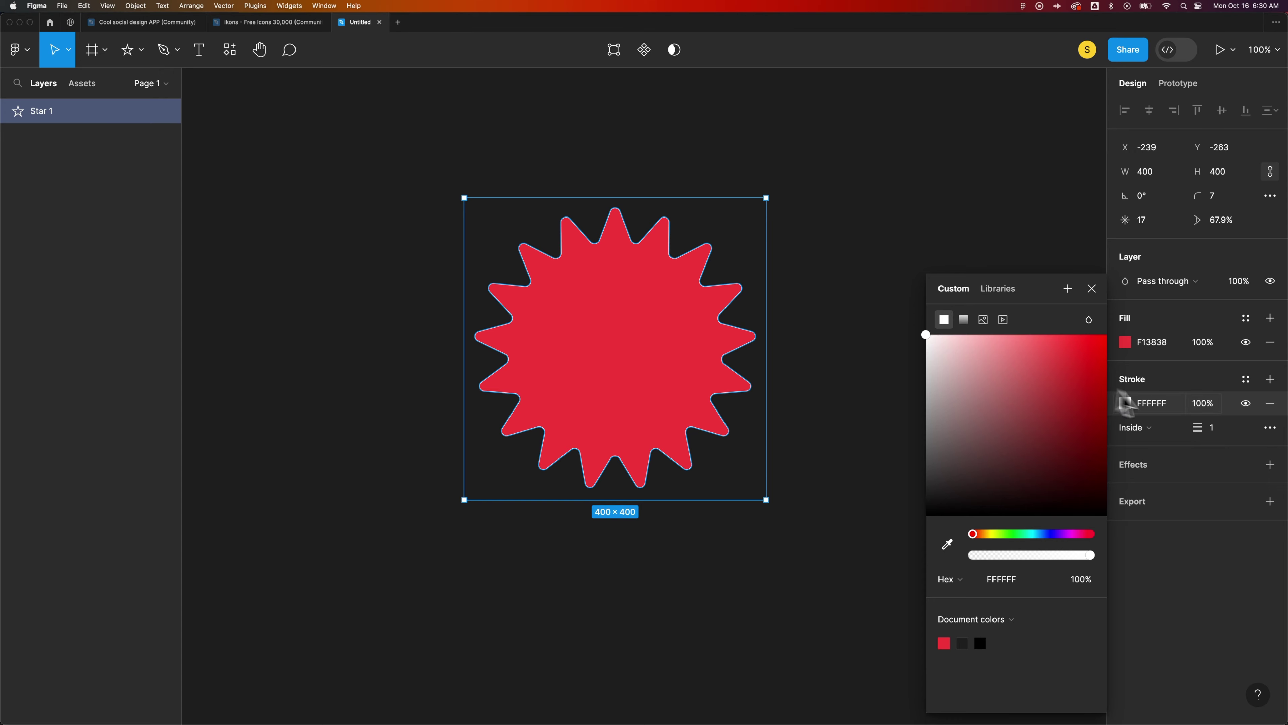
{"action": "left_click_drag", "start_coordinate": [1205, 429], "coordinate": [1198, 428]}
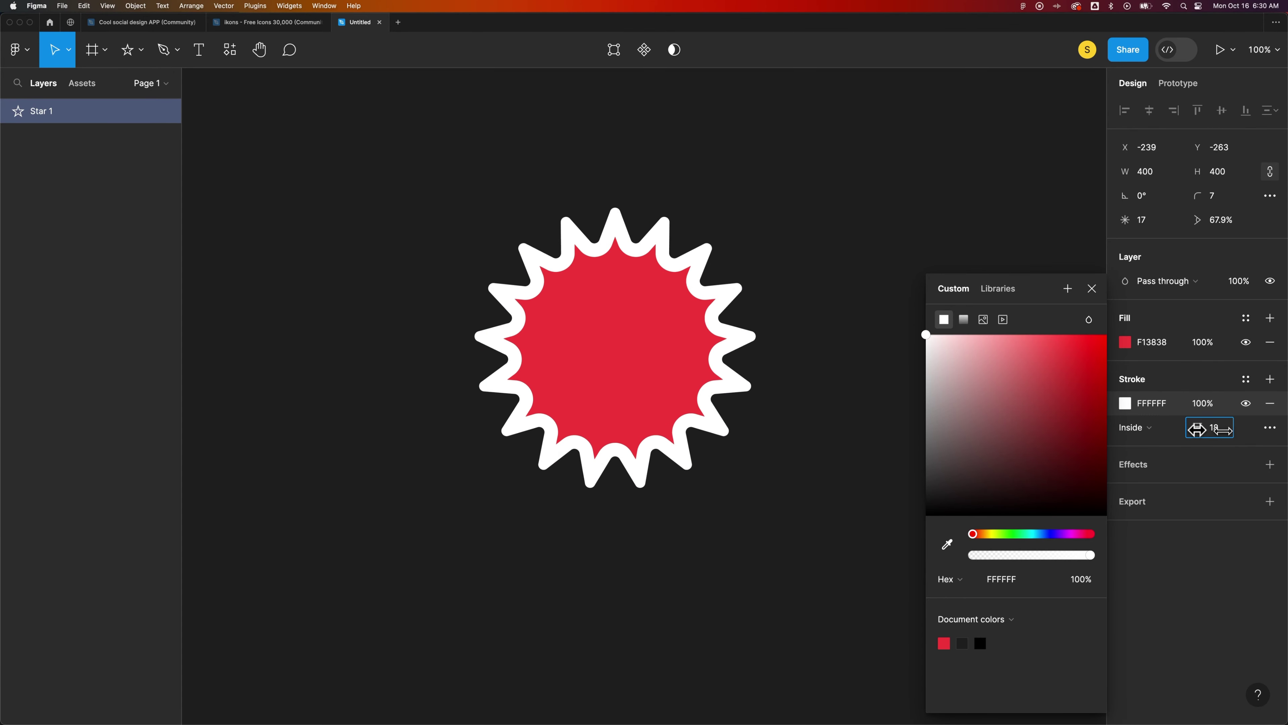
{"action": "left_click", "coordinate": [1151, 430]}
{"action": "left_click", "coordinate": [1159, 446]}
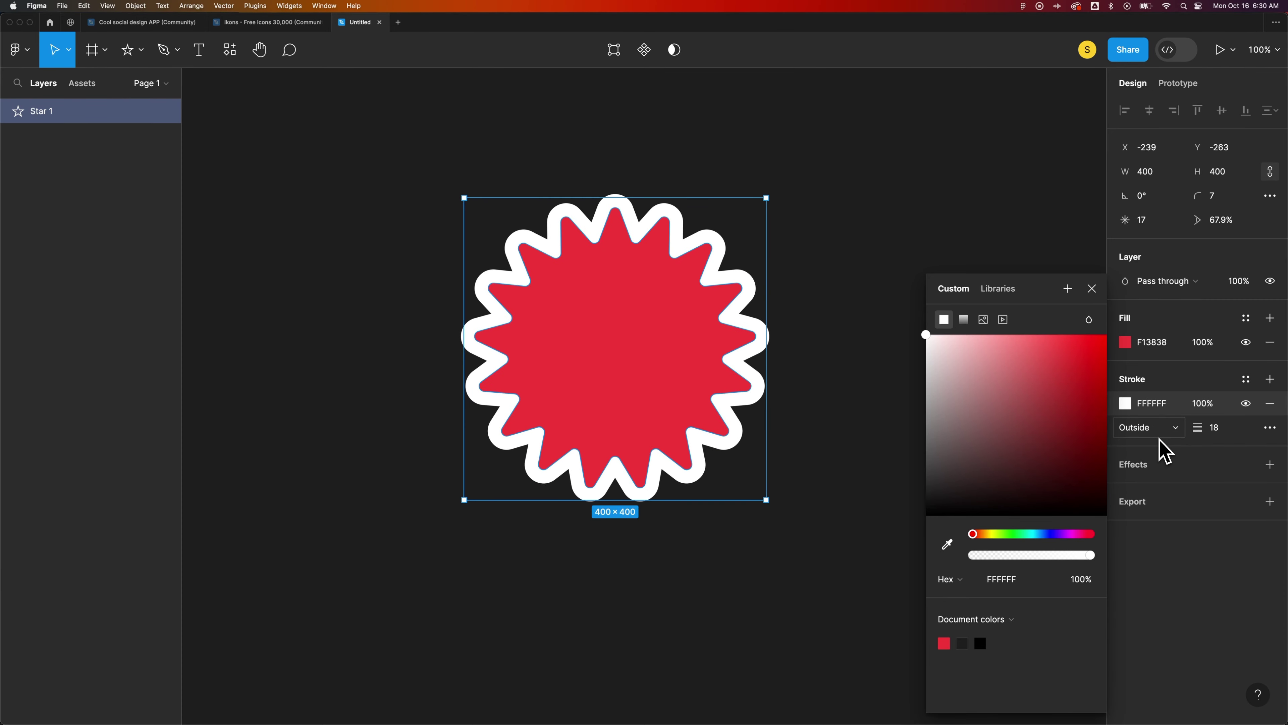
{"action": "left_click", "coordinate": [1091, 289]}
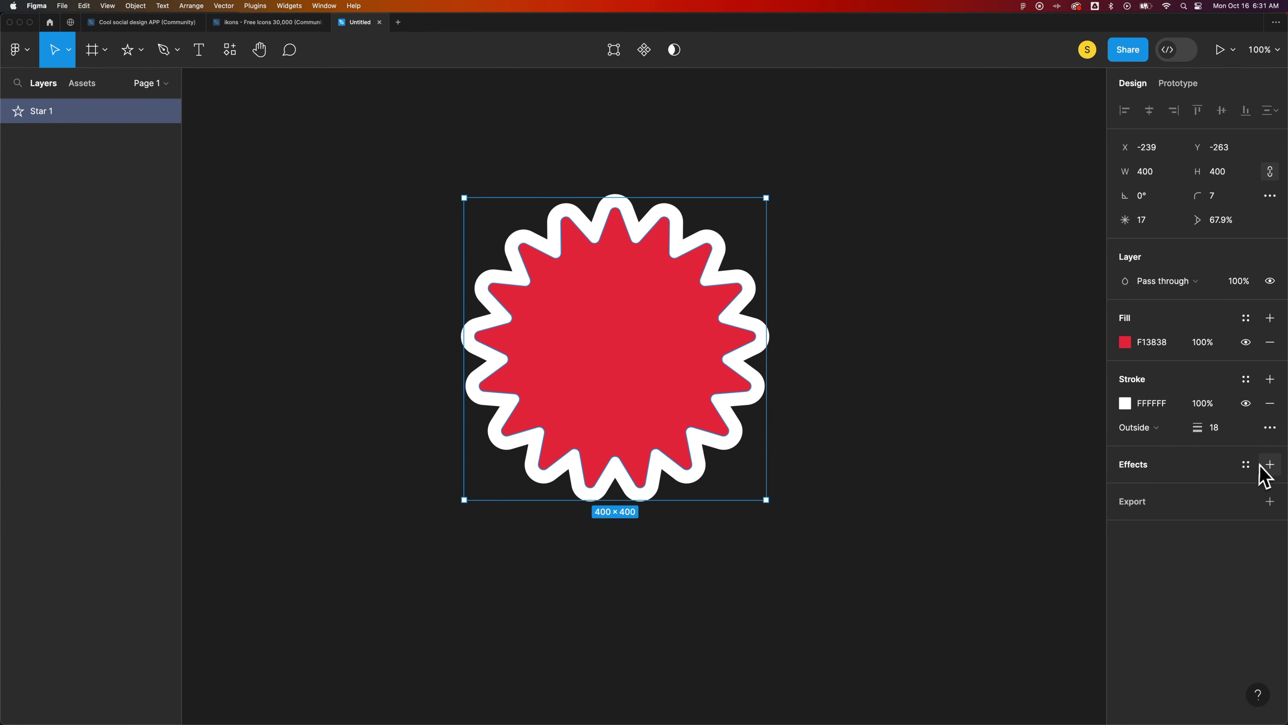
Add a Drop shadow effect to the star.
{"action": "left_click", "coordinate": [1270, 464]}
{"action": "left_click", "coordinate": [1205, 489]}
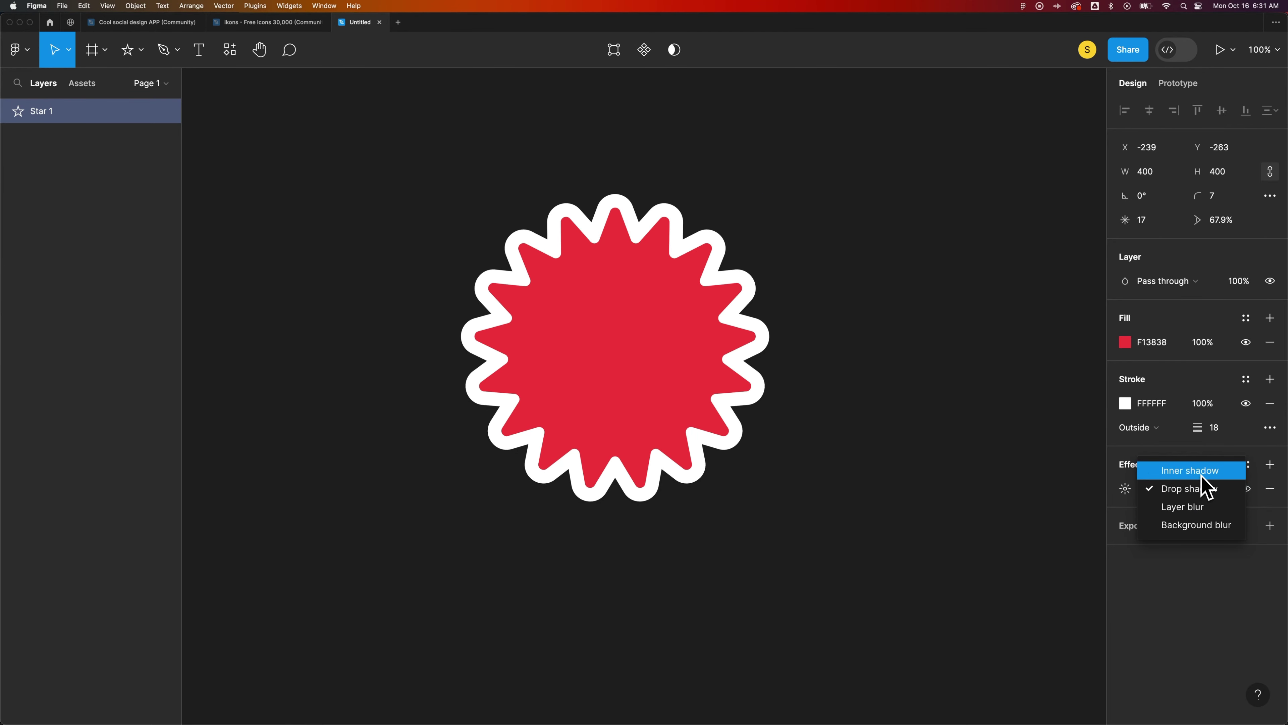
{"action": "left_click", "coordinate": [1166, 488]}
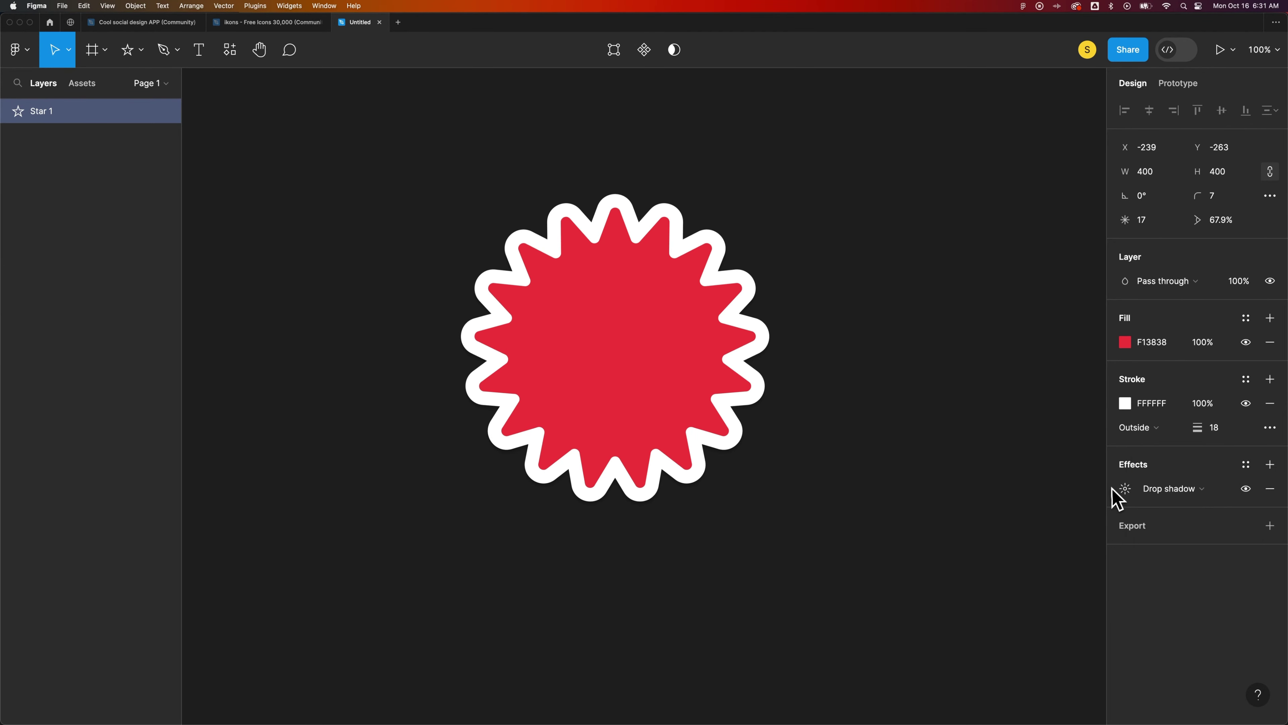
Add a 1x PNG export setting and nudge the star to X -261, Y -267.
{"action": "left_click", "coordinate": [1187, 526]}
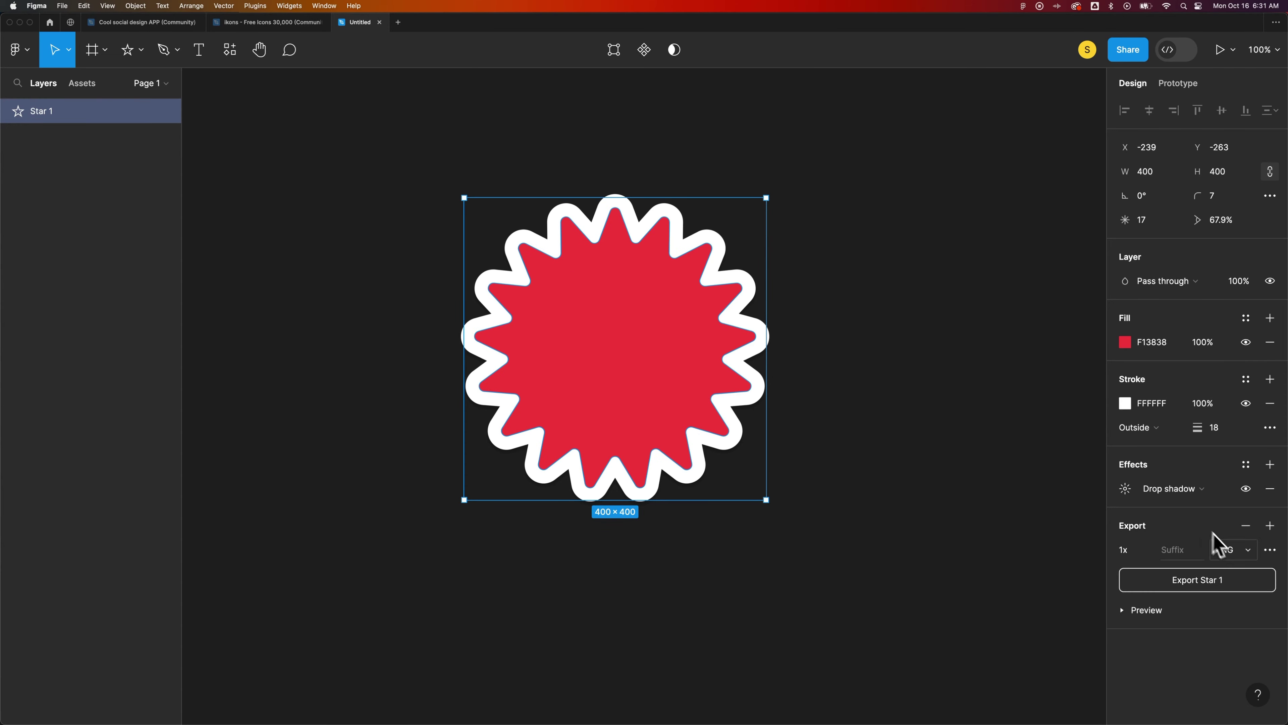
{"action": "left_click", "coordinate": [1227, 550]}
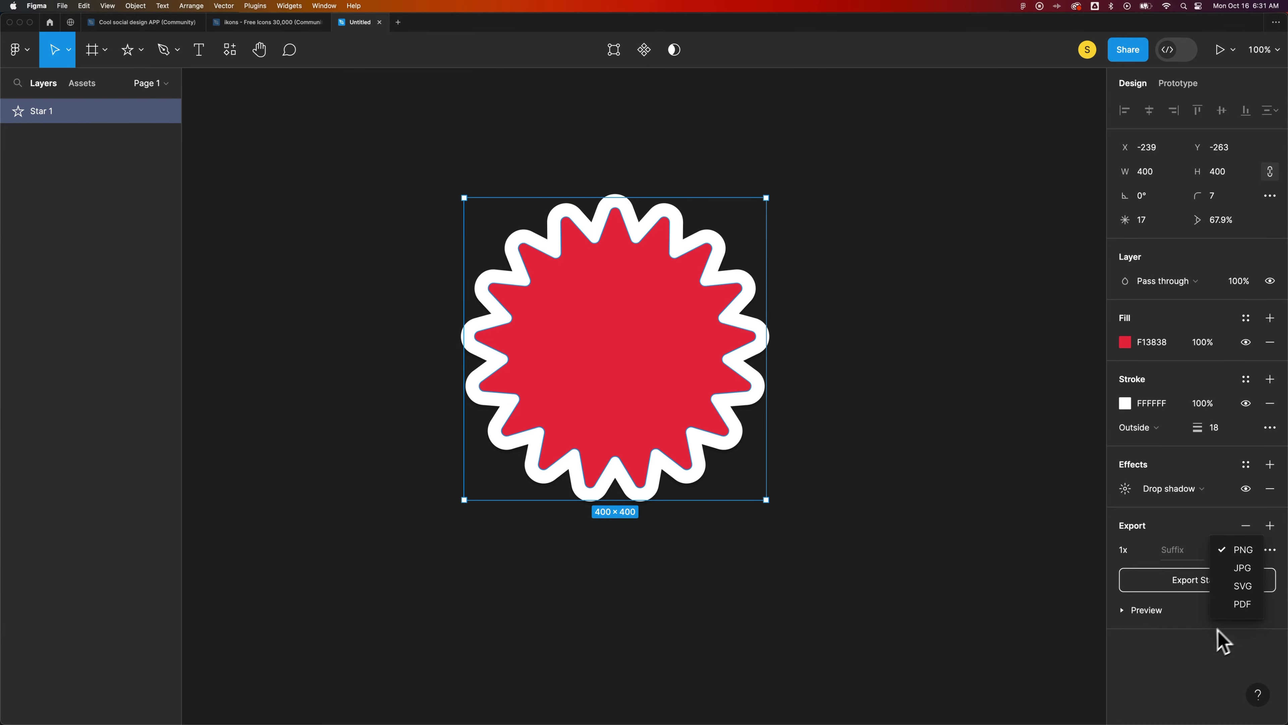
{"action": "left_click", "coordinate": [1009, 414]}
{"action": "left_click_drag", "start_coordinate": [673, 305], "coordinate": [657, 302]}
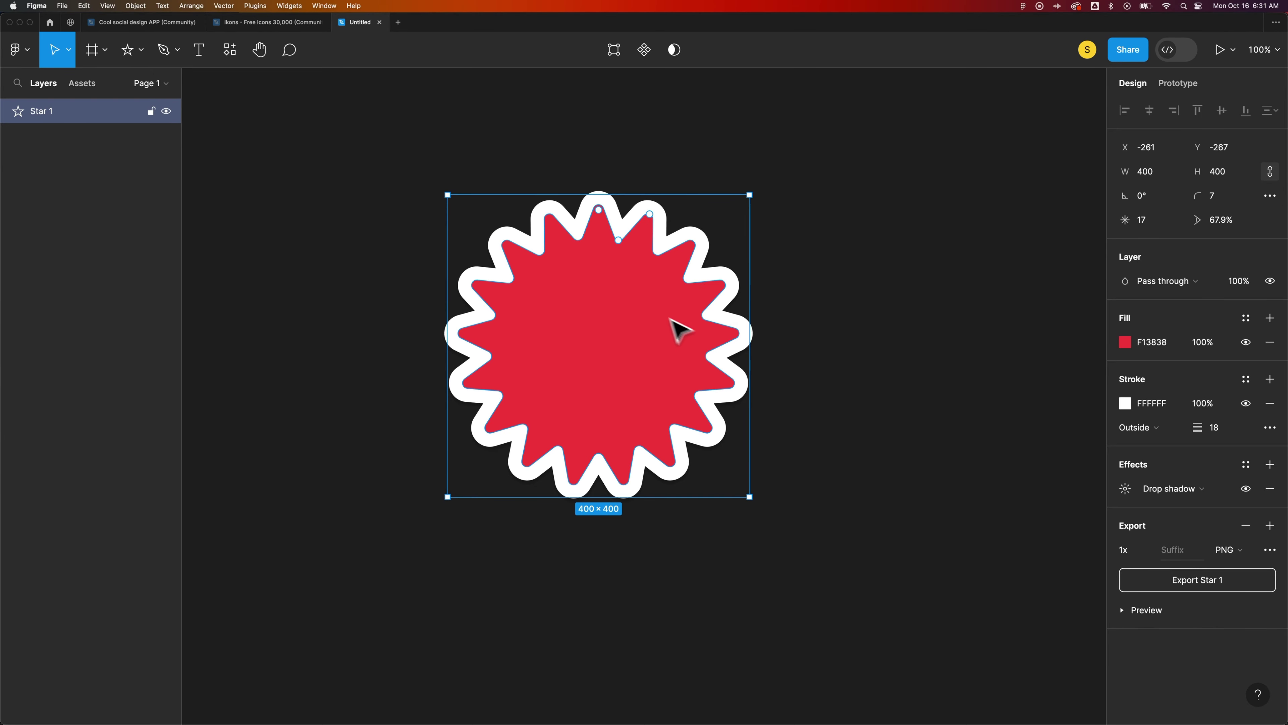
Edit the star as a vector path and drag its bottom arm's point slightly right.
{"action": "double_click", "coordinate": [630, 267]}
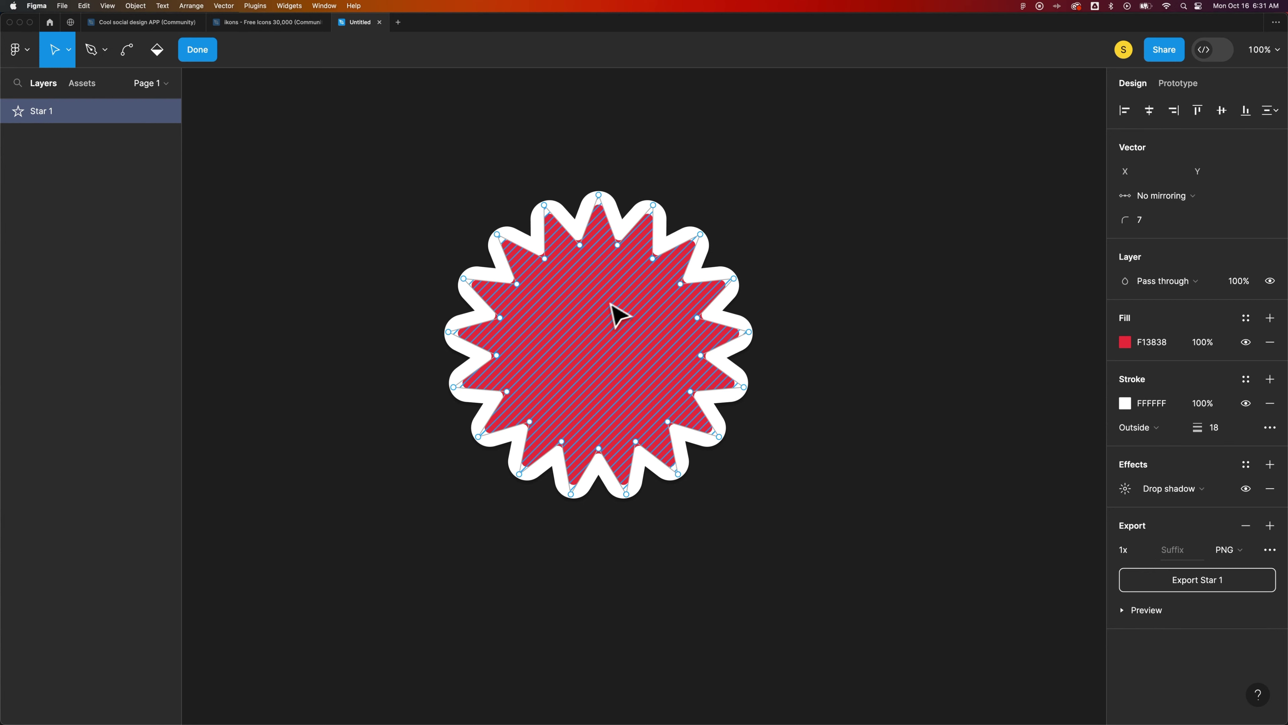
{"action": "key", "text": "super+equal"}
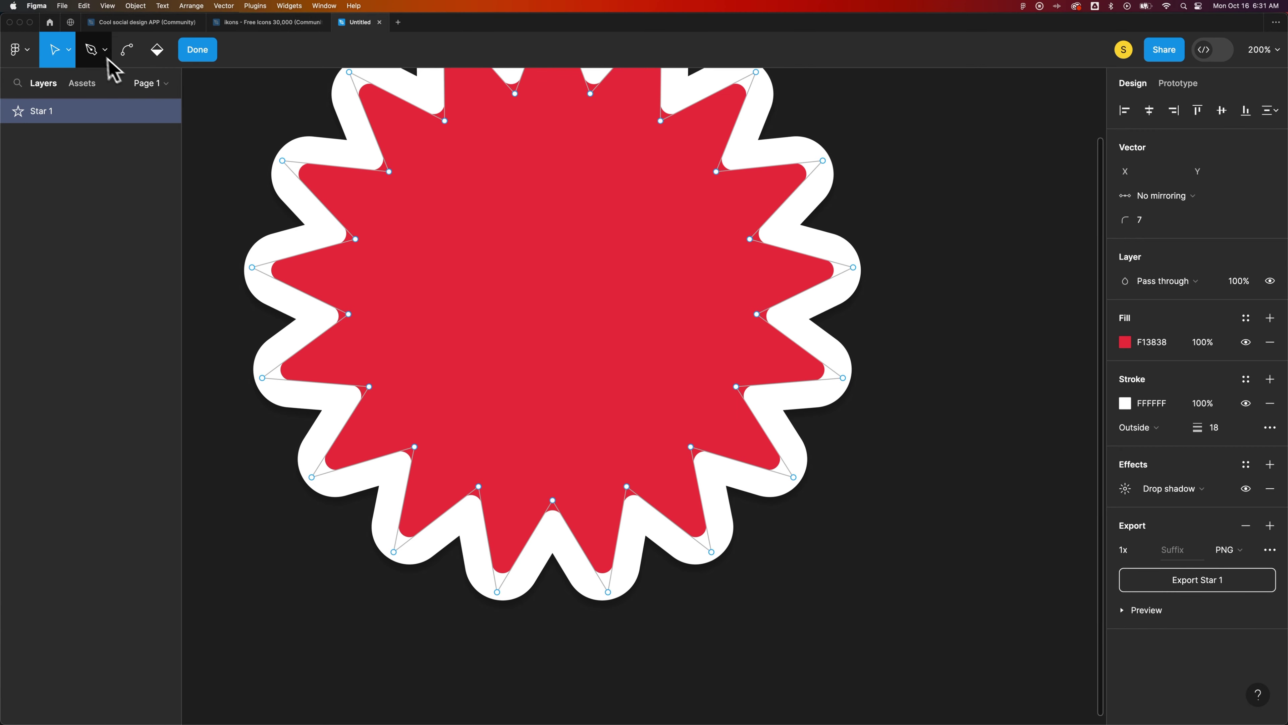
{"action": "left_click", "coordinate": [95, 50]}
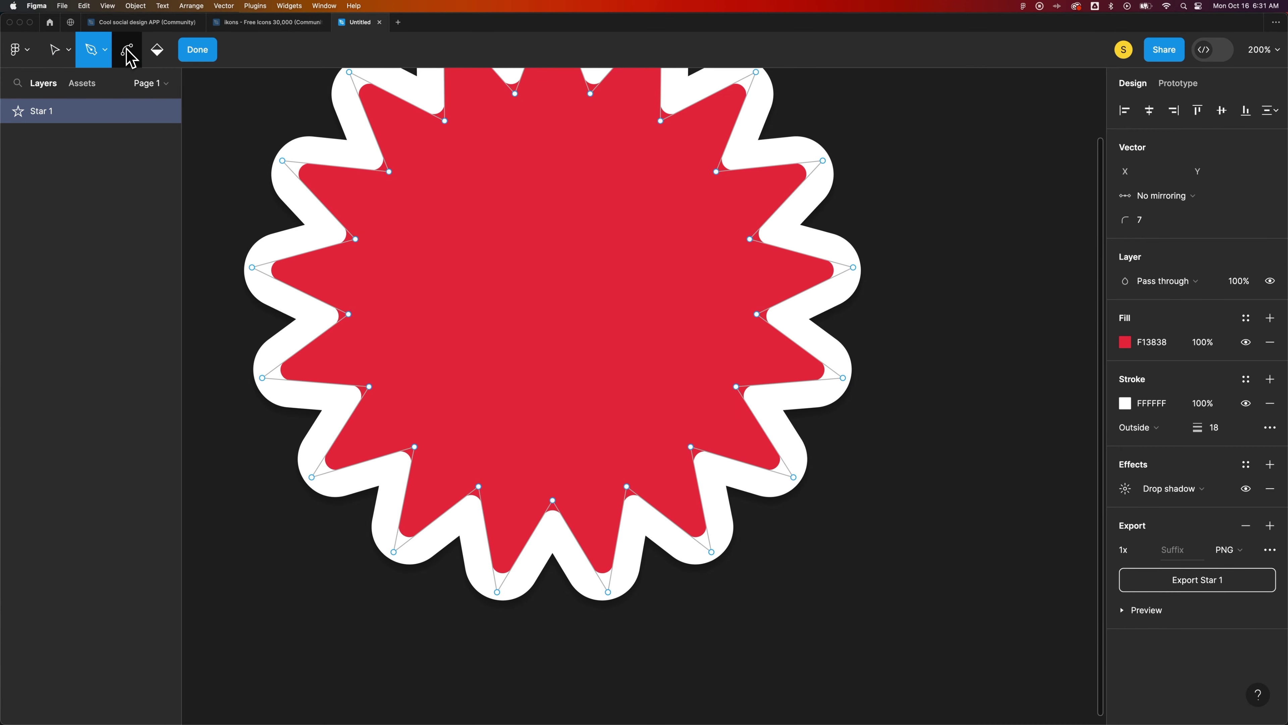
{"action": "left_click", "coordinate": [131, 59]}
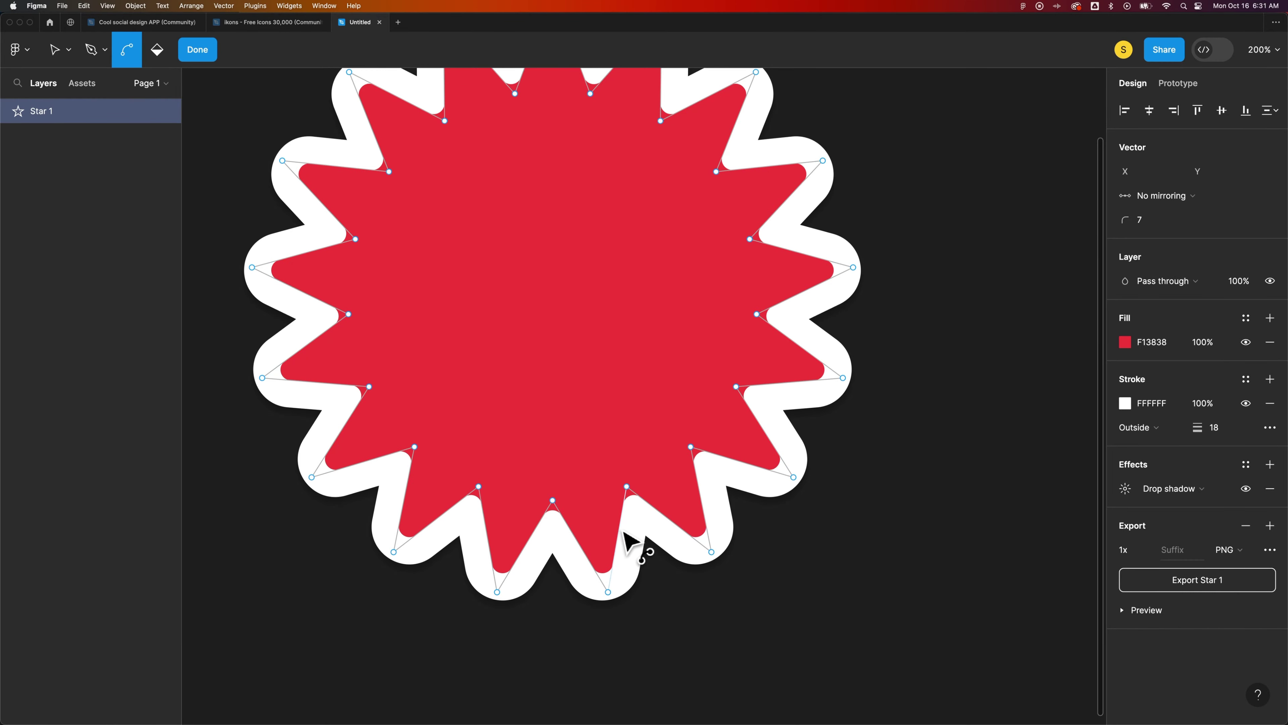
{"action": "key", "text": "v"}
{"action": "left_click_drag", "start_coordinate": [578, 536], "coordinate": [588, 536]}
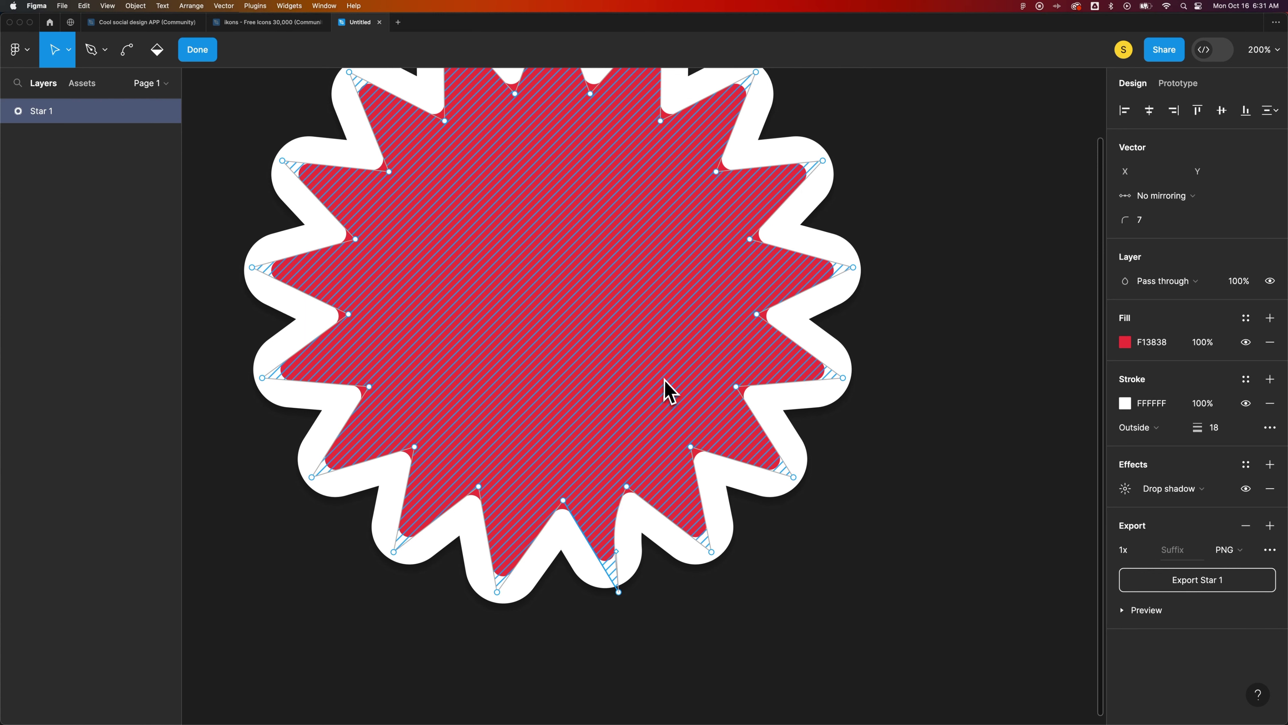
Draw a closed four-point vector path left of the star, ending with a curved side.
{"action": "left_click", "coordinate": [203, 52]}
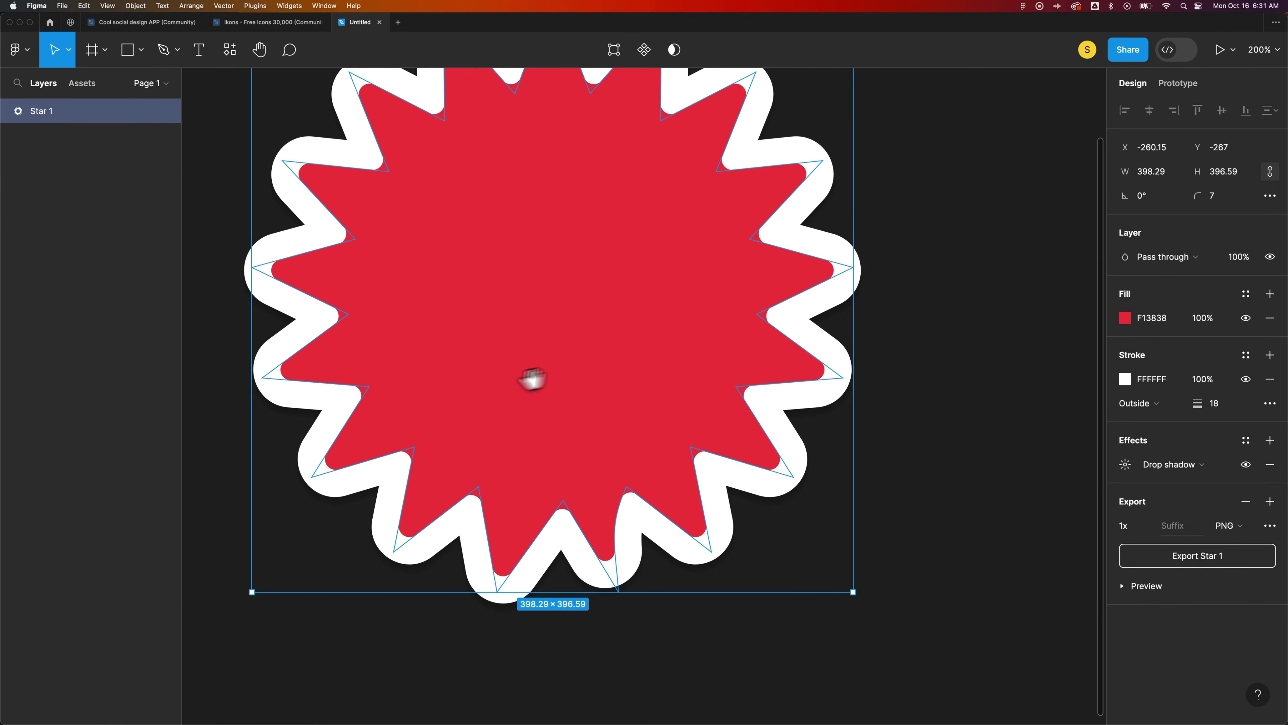
{"action": "scroll", "coordinate": [528, 395], "scroll_direction": "left", "scroll_amount": 5}
{"action": "key", "text": "super+minus"}
{"action": "key", "text": "super+minus"}
{"action": "scroll", "coordinate": [509, 376], "scroll_direction": "left", "scroll_amount": 5}
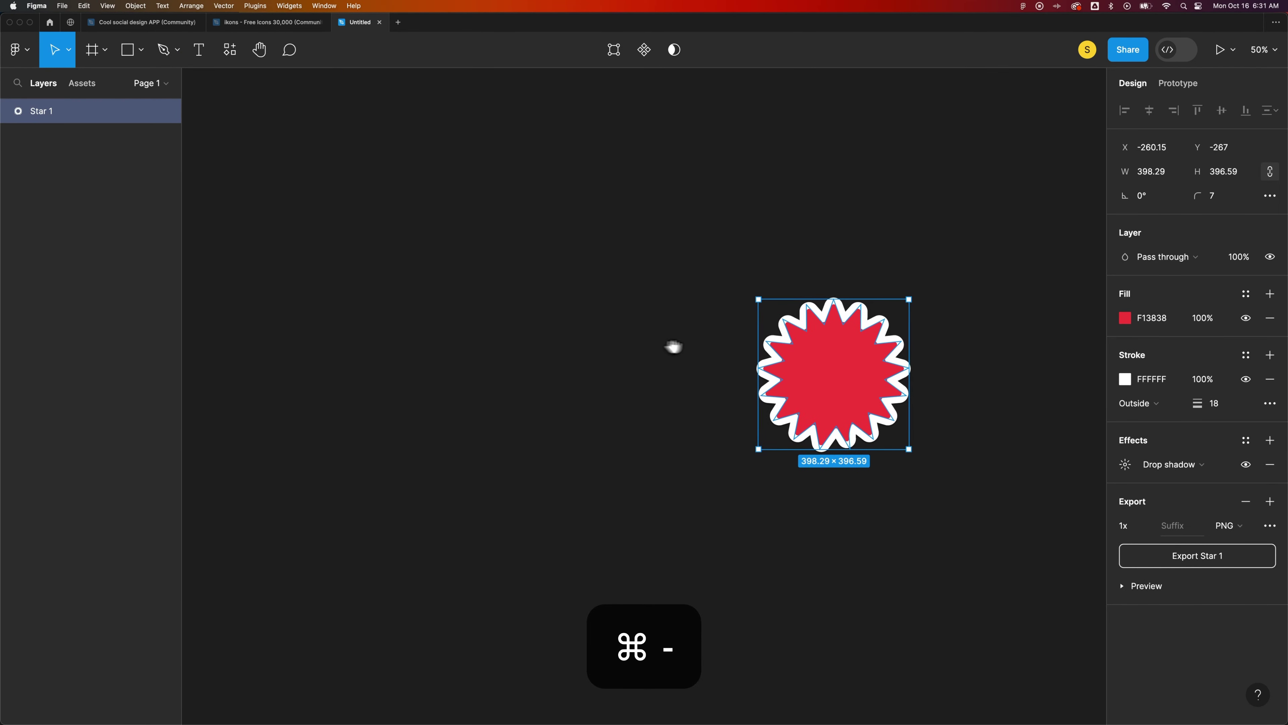
{"action": "key", "text": "super+equal"}
{"action": "scroll", "coordinate": [595, 406], "scroll_direction": "left", "scroll_amount": 1}
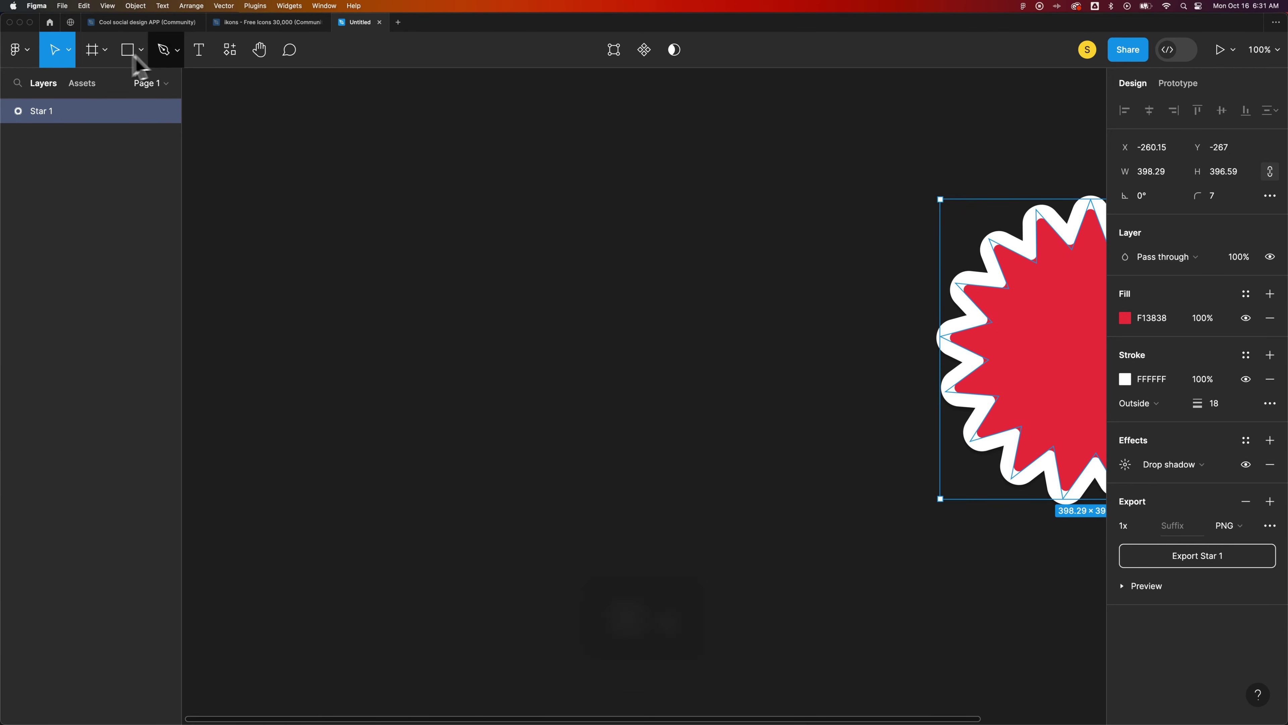
{"action": "left_click", "coordinate": [163, 49]}
{"action": "left_click", "coordinate": [436, 370]}
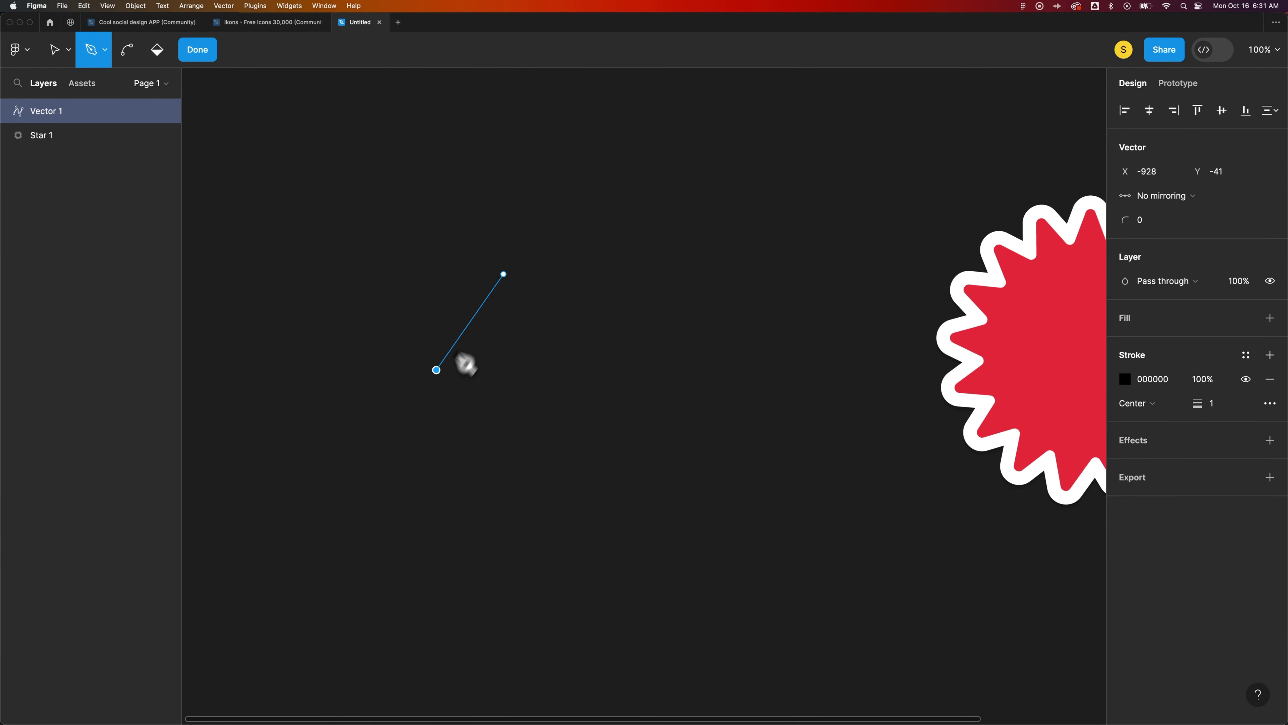
{"action": "left_click", "coordinate": [567, 216]}
{"action": "left_click", "coordinate": [793, 399]}
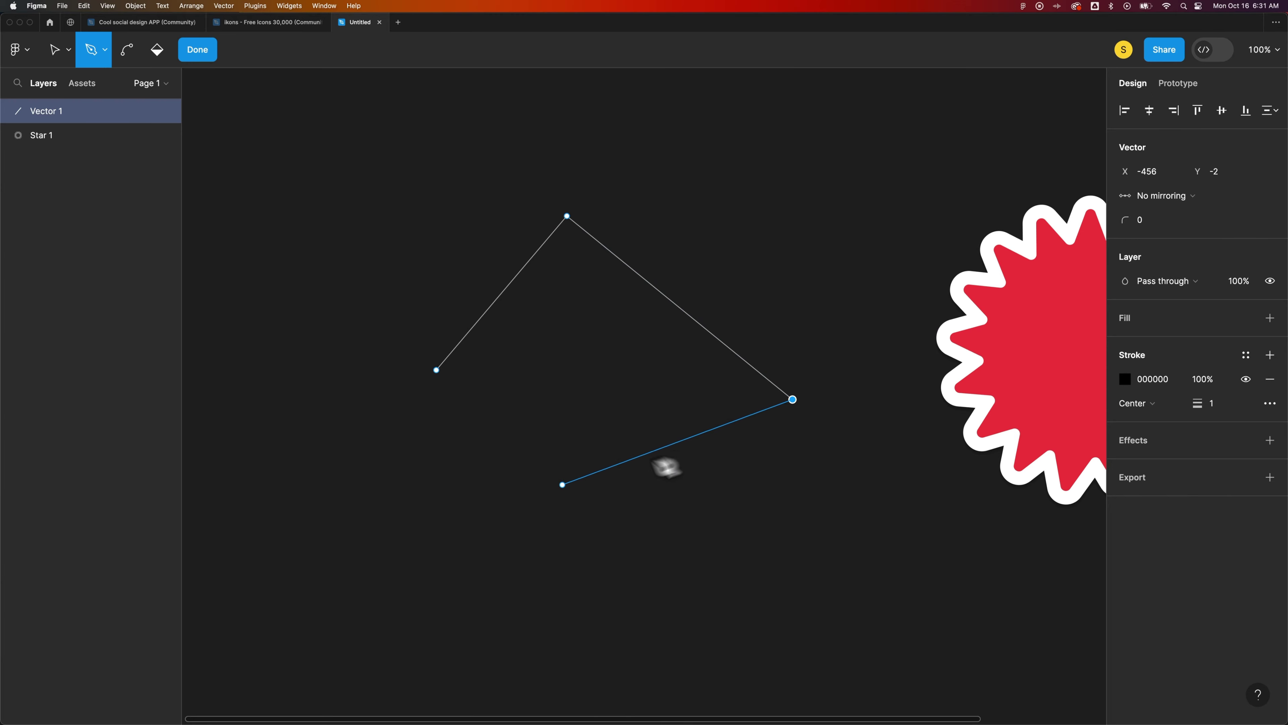
{"action": "left_click", "coordinate": [540, 517]}
{"action": "left_click_drag", "start_coordinate": [436, 370], "coordinate": [500, 271]}
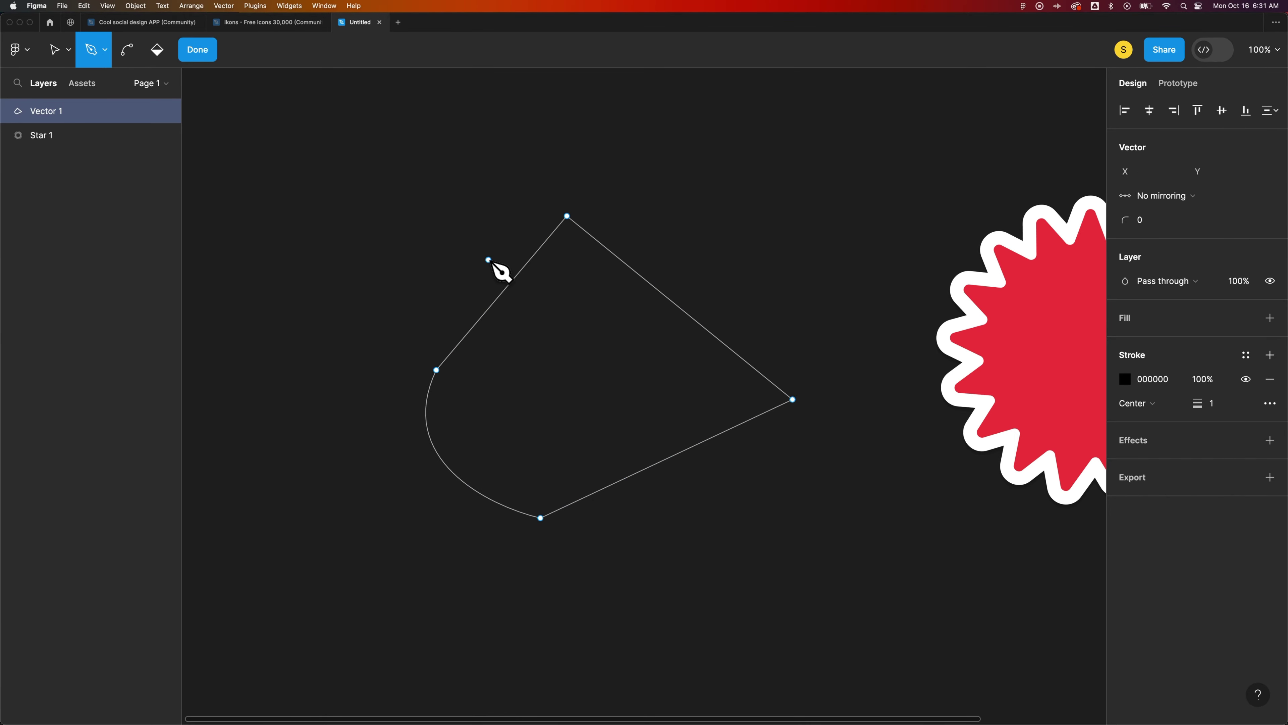
Bend the path's top-right and right sides into smooth curves.
{"action": "left_click", "coordinate": [127, 49]}
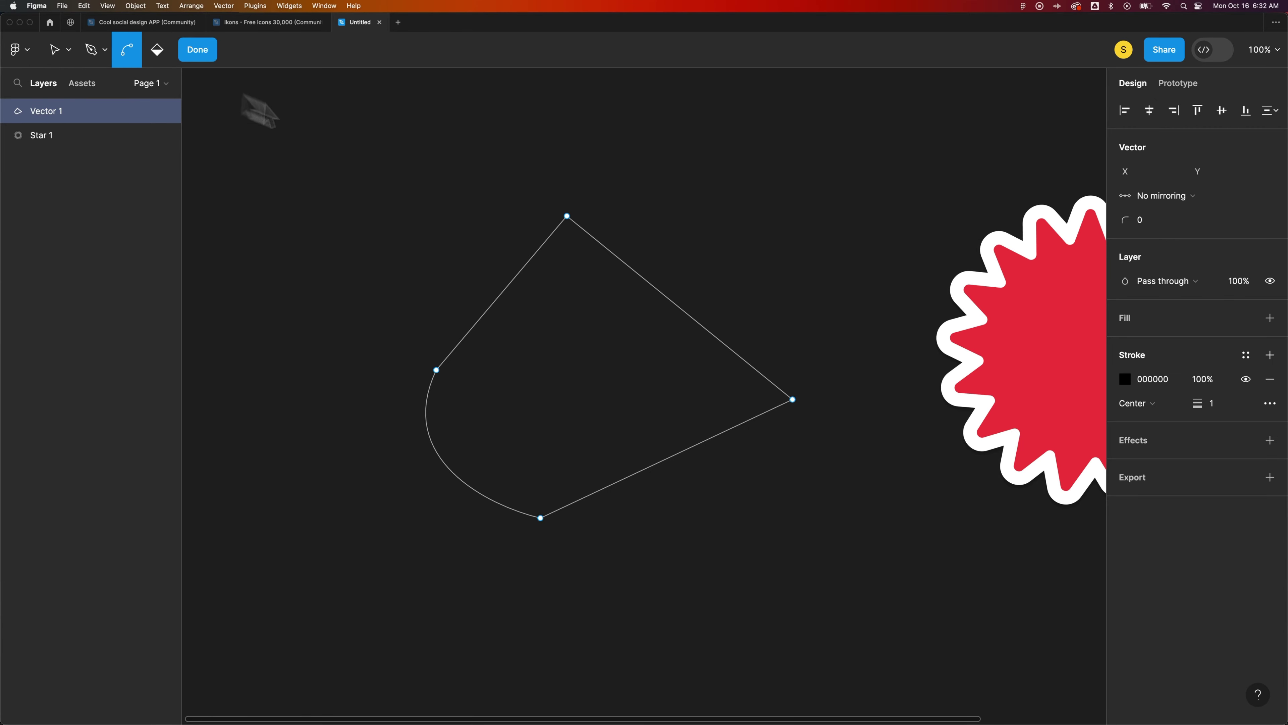
{"action": "left_click_drag", "start_coordinate": [612, 253], "coordinate": [641, 229]}
{"action": "left_click_drag", "start_coordinate": [745, 296], "coordinate": [718, 365]}
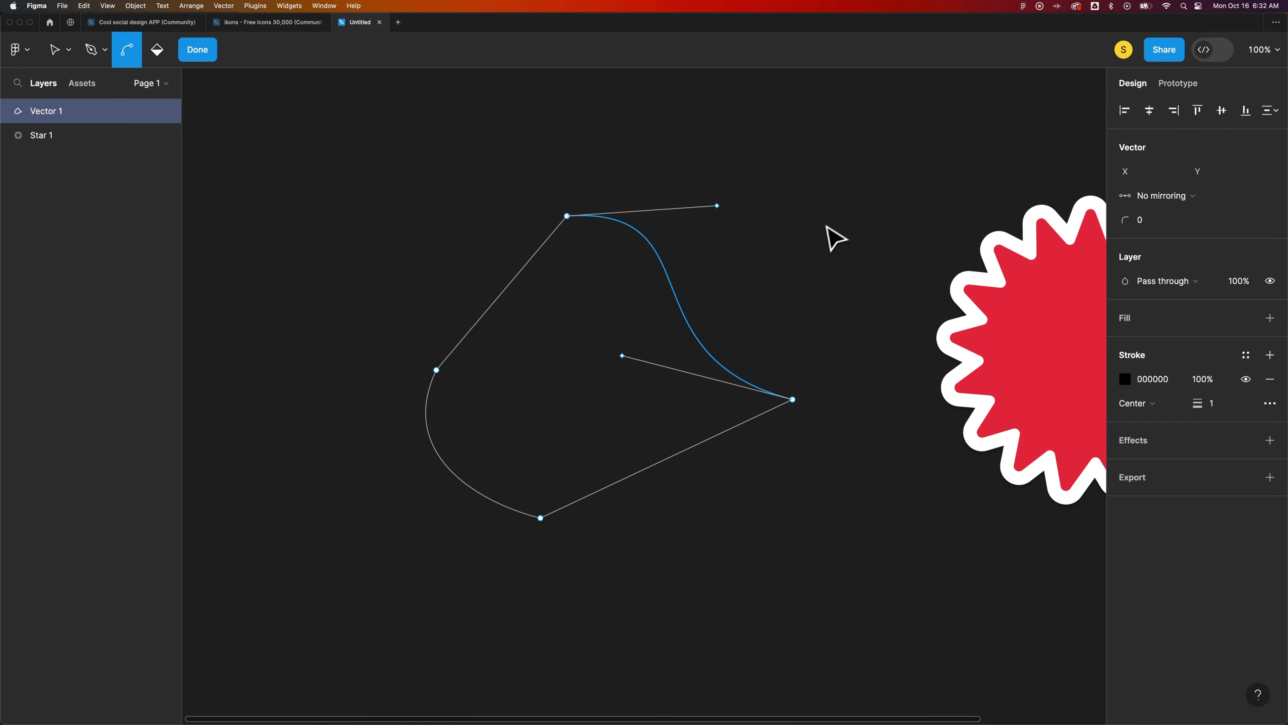
{"action": "left_click", "coordinate": [838, 230]}
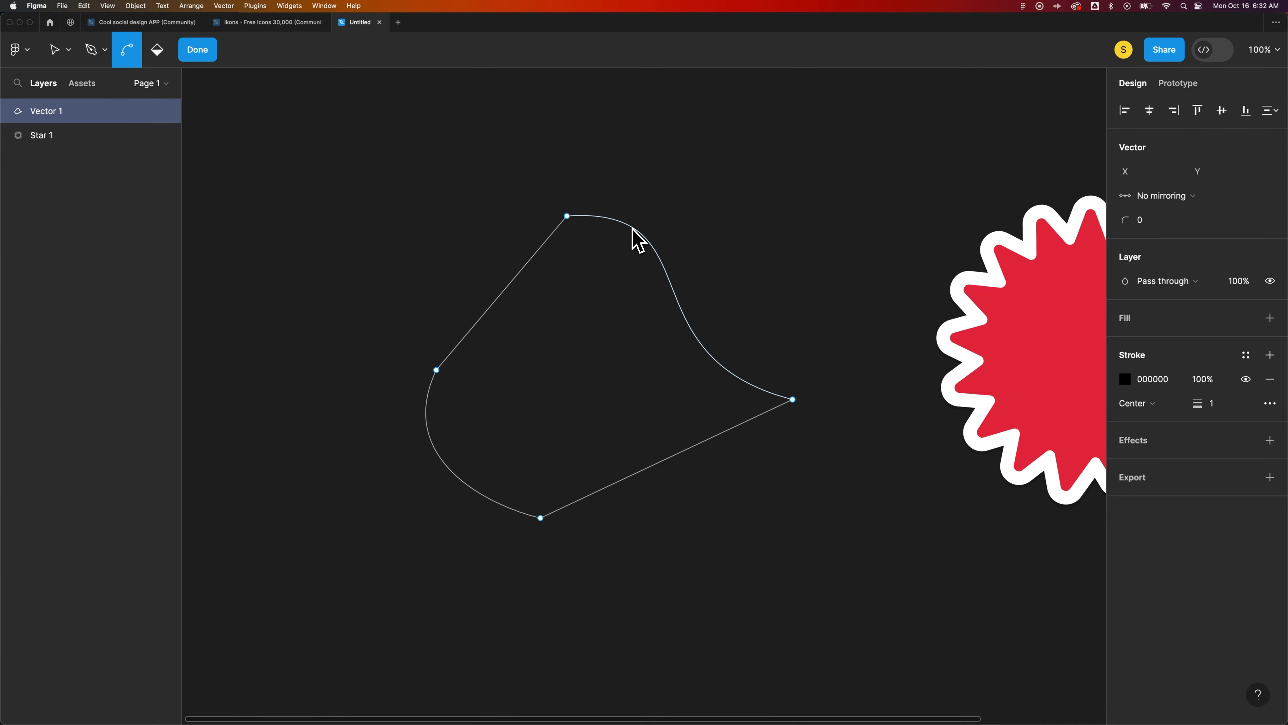
Add a 'Text Element' text layer left of the curved outline.
{"action": "left_click", "coordinate": [212, 57]}
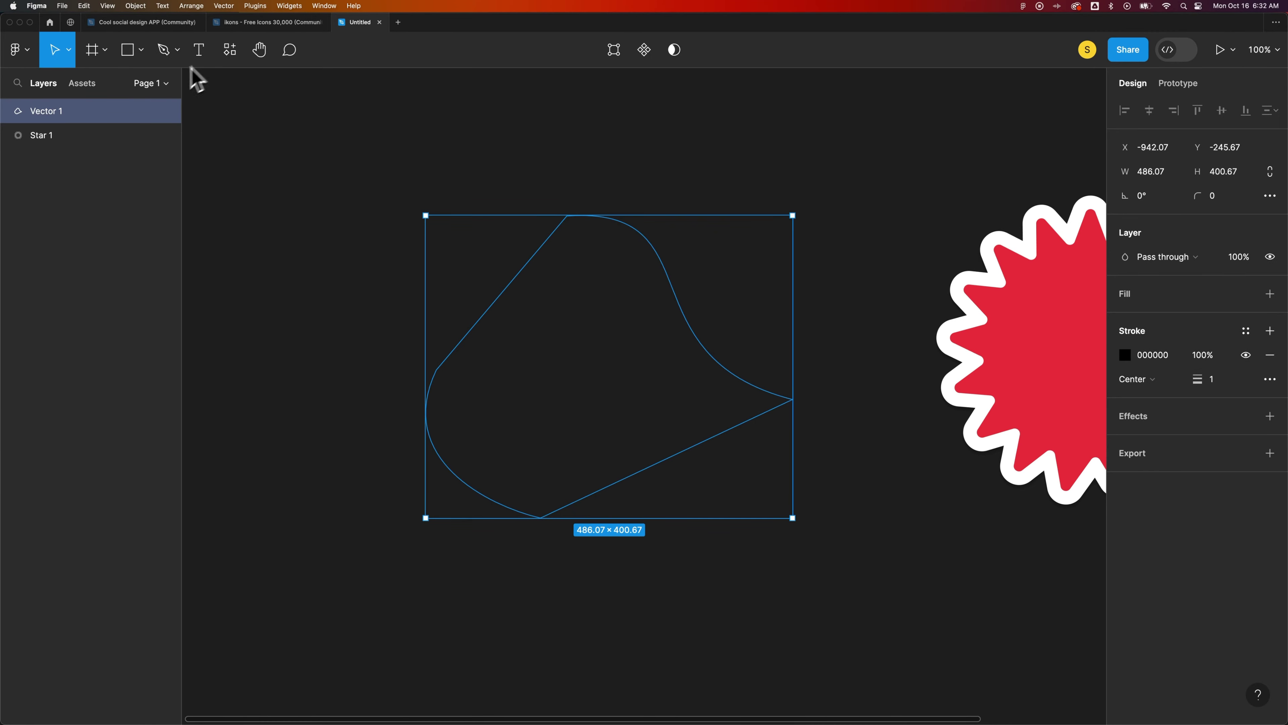
{"action": "left_click", "coordinate": [199, 51]}
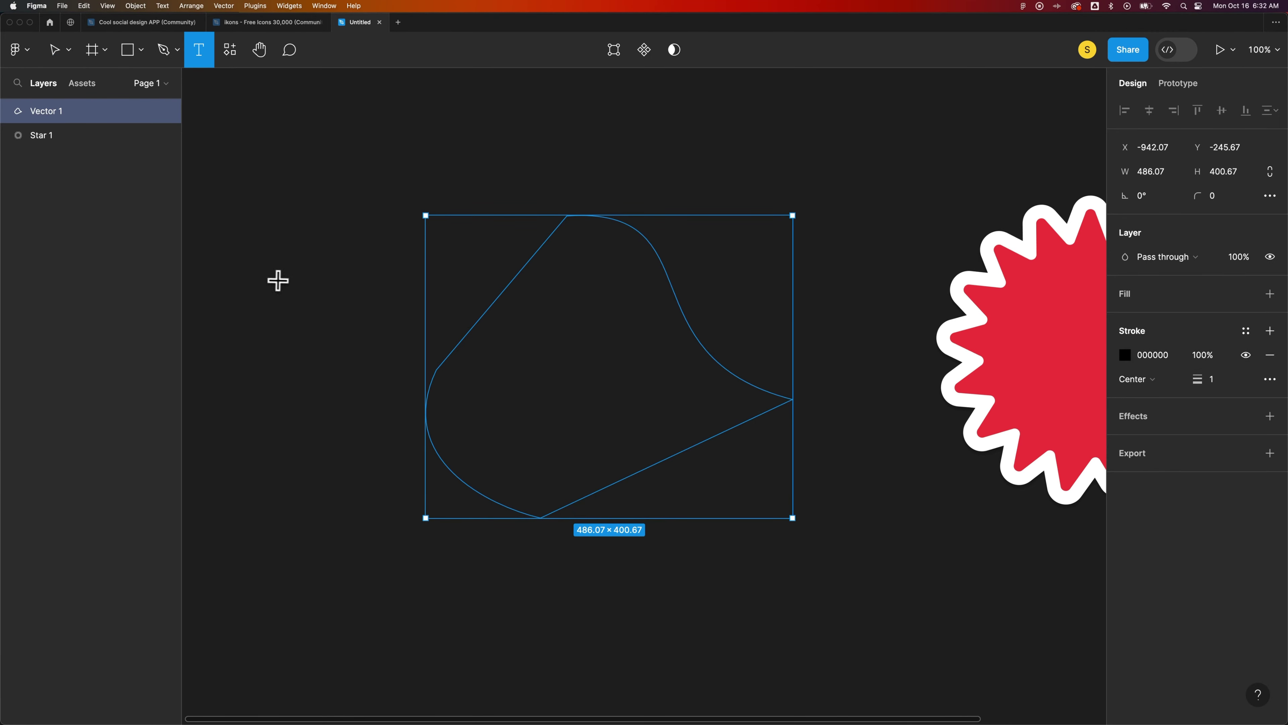
{"action": "left_click", "coordinate": [240, 217]}
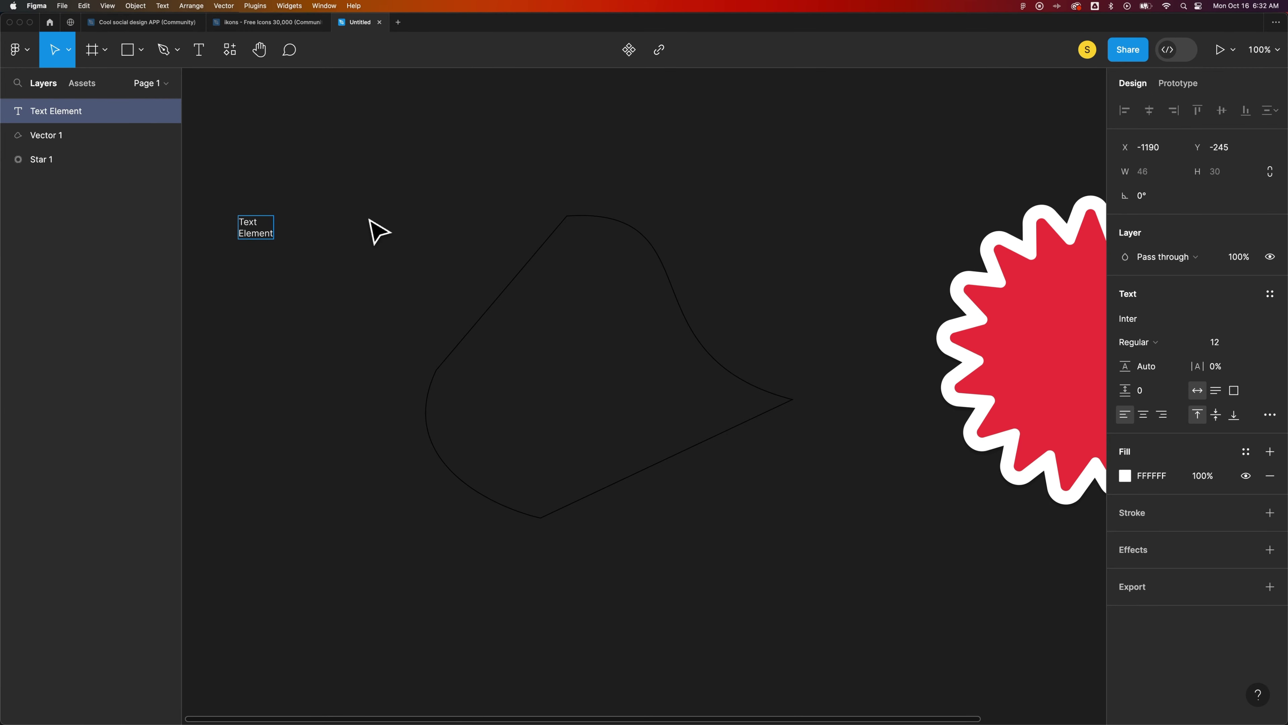
{"action": "key", "text": "Escape"}
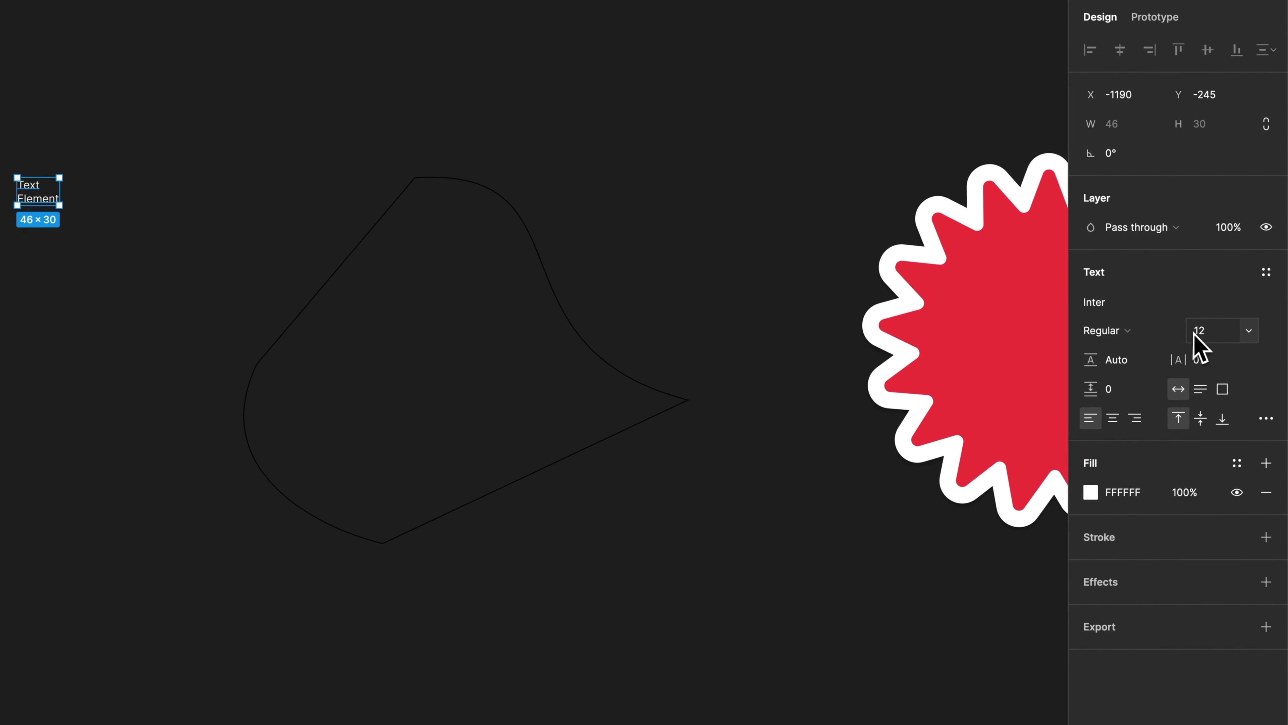
Set the text to Inter Bold 64 with line height about 92%.
{"action": "left_click", "coordinate": [1207, 333]}
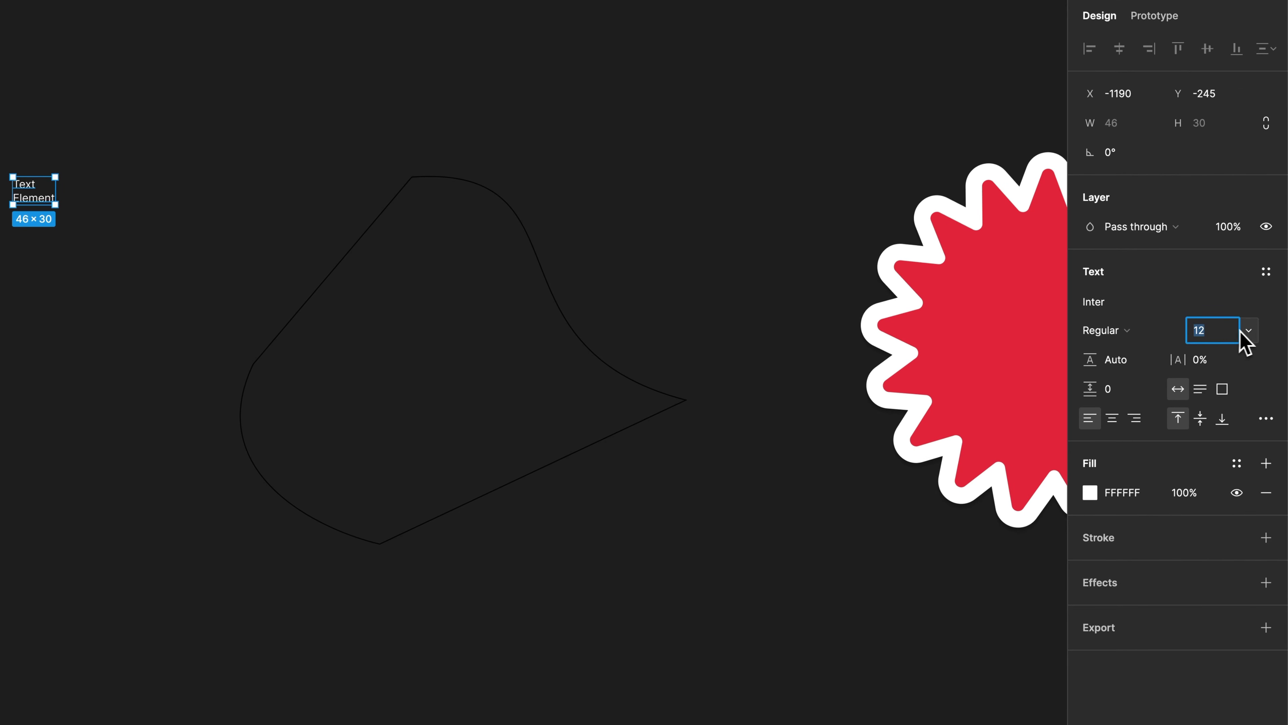
{"action": "left_click", "coordinate": [1246, 333]}
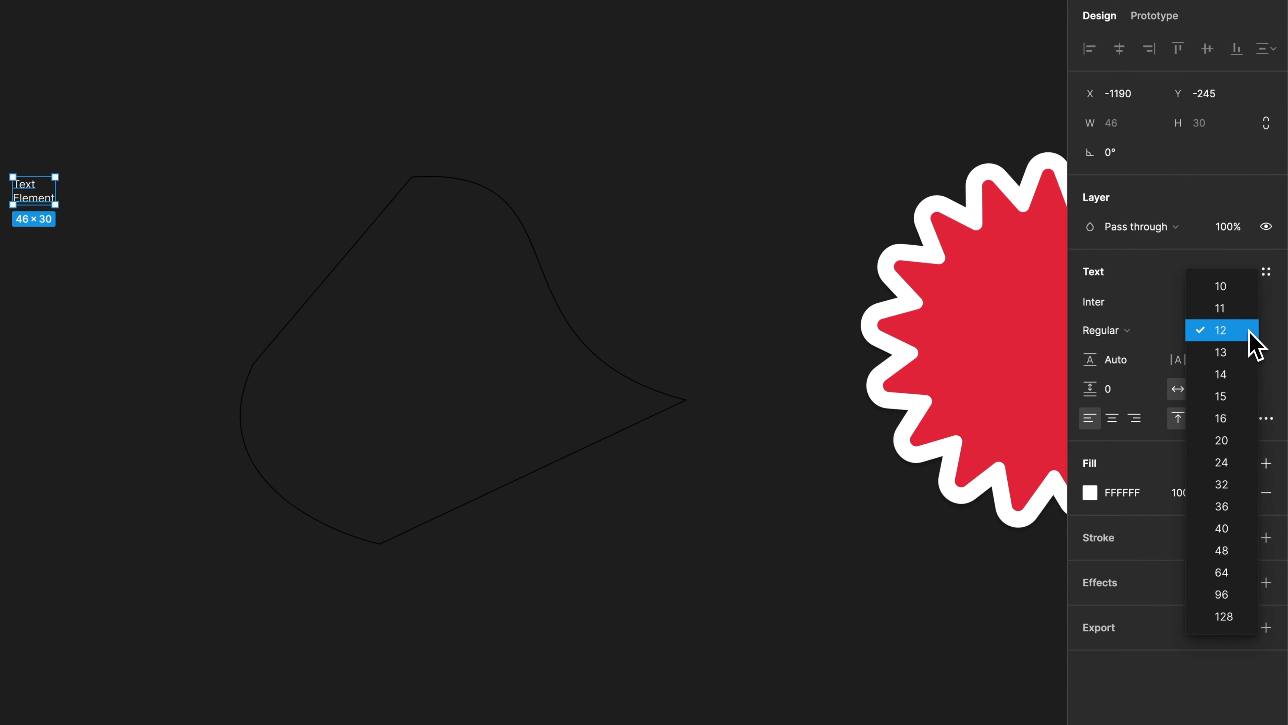
{"action": "left_click", "coordinate": [1237, 571]}
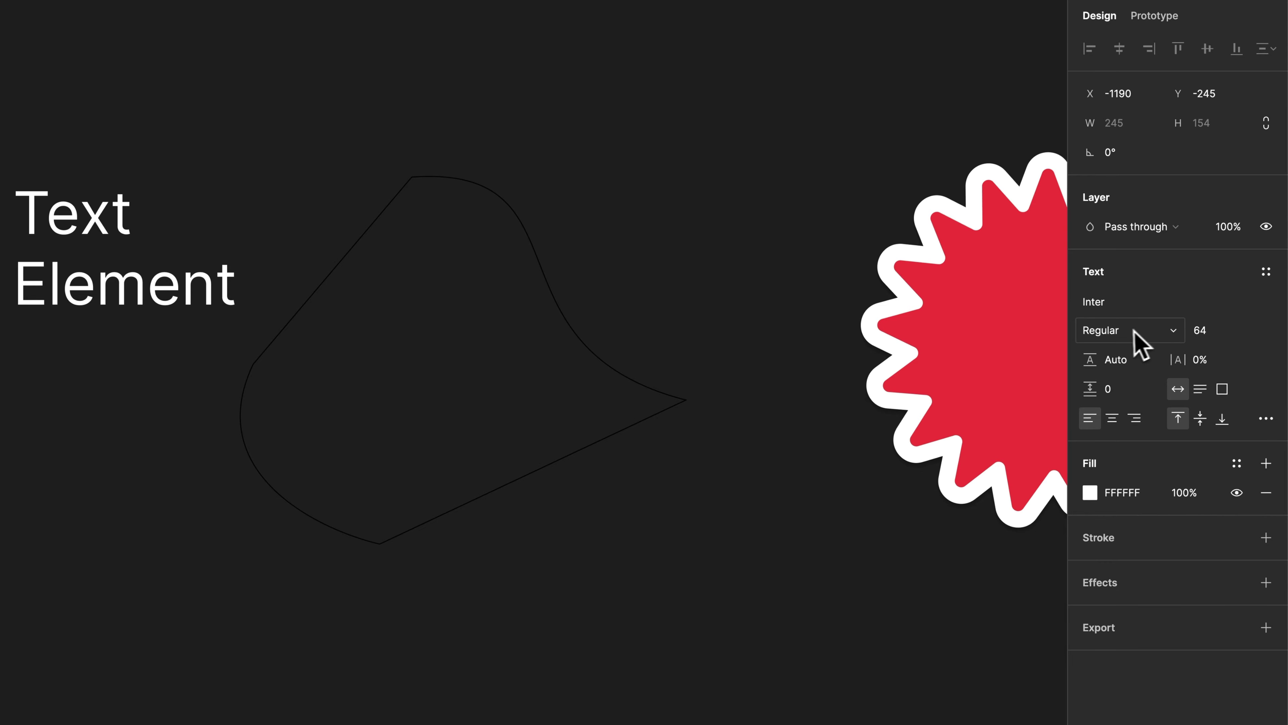
{"action": "left_click", "coordinate": [1172, 337]}
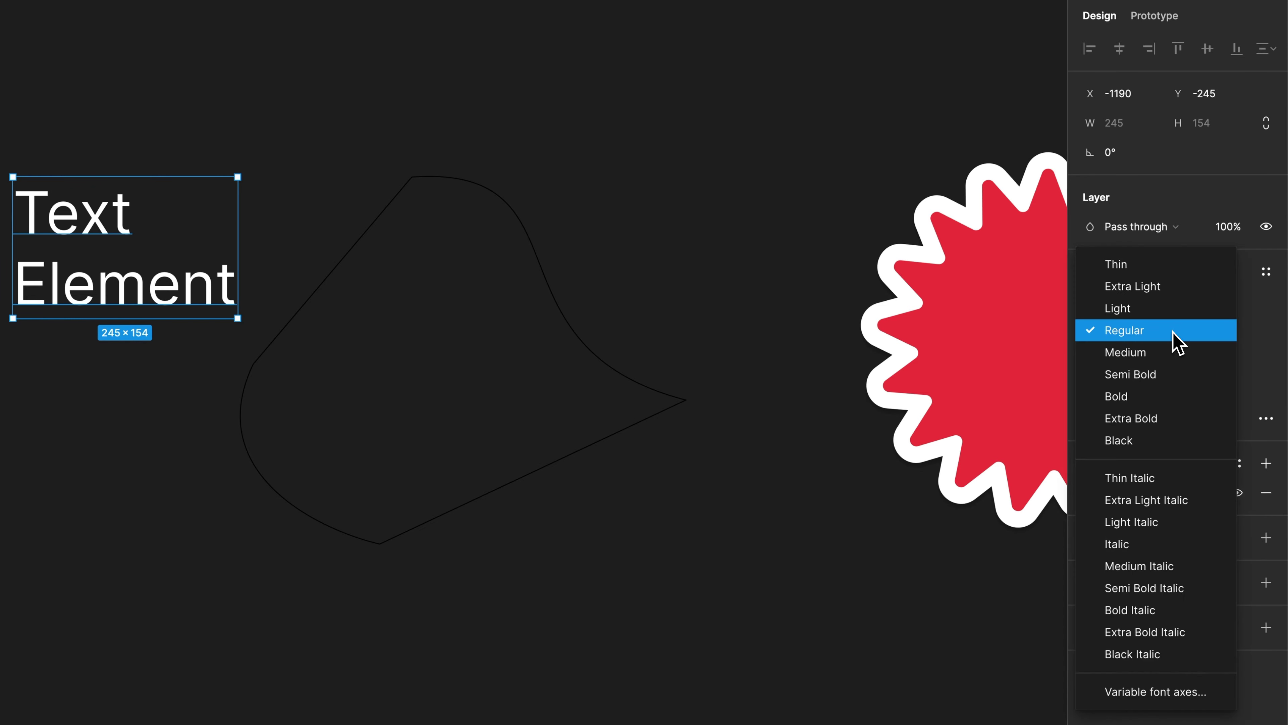
{"action": "left_click", "coordinate": [1172, 398]}
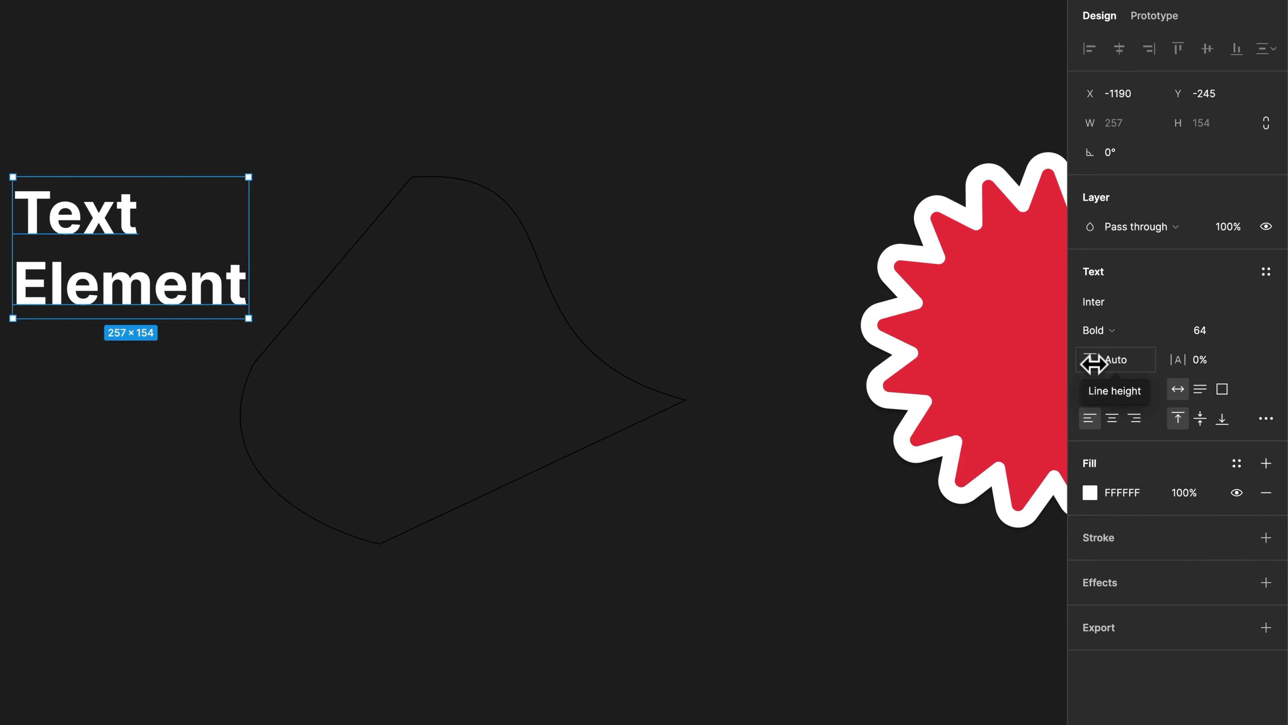
{"action": "mouse_move", "coordinate": [1096, 363]}
{"action": "left_mouse_down"}
{"action": "mouse_move", "coordinate": [1029, 383]}
{"action": "mouse_move", "coordinate": [1111, 369]}
{"action": "left_mouse_up"}
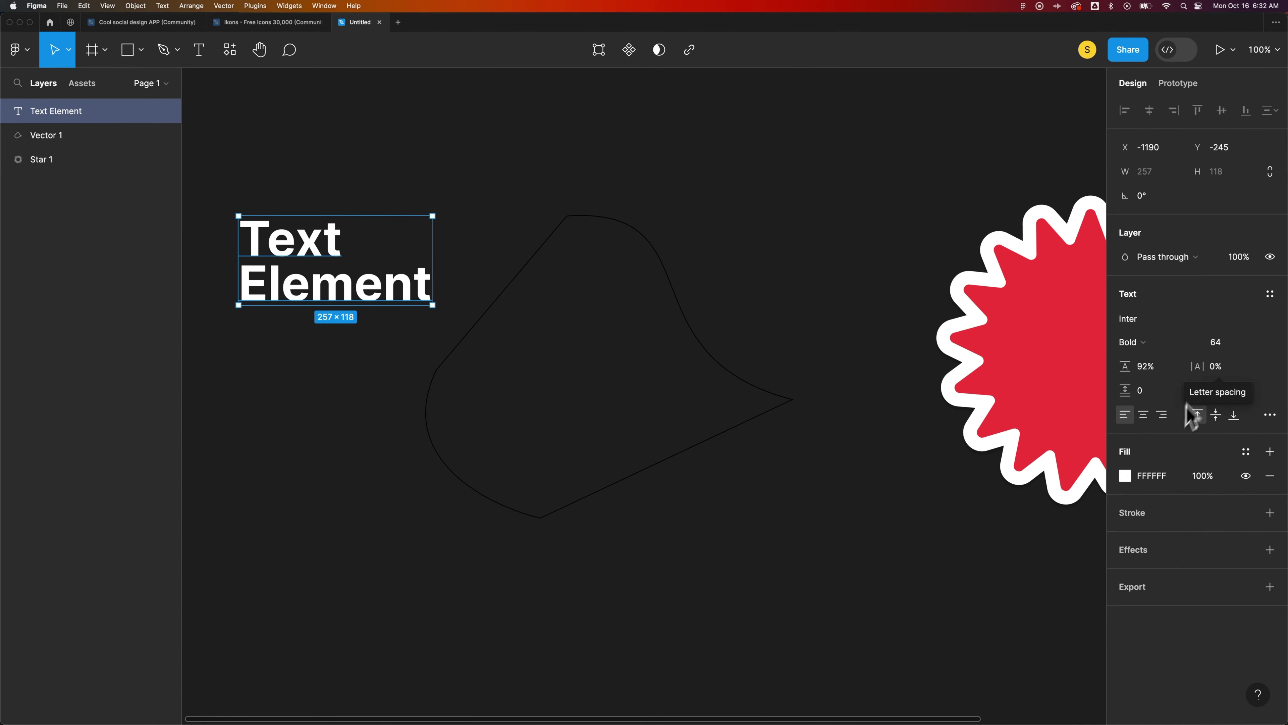
Switch to the Cool social design APP file and zoom out to 6% to see all screens.
{"action": "left_click", "coordinate": [726, 270]}
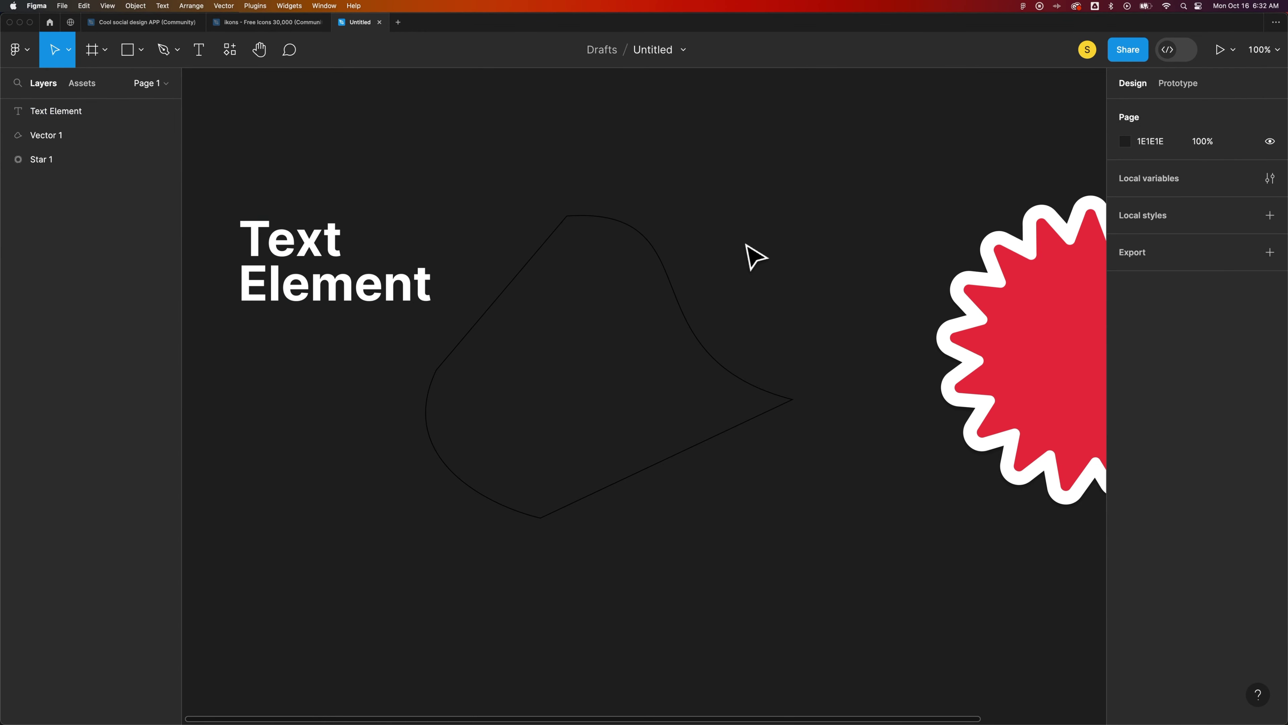
{"action": "left_click", "coordinate": [651, 227]}
{"action": "left_click", "coordinate": [477, 201]}
{"action": "mouse_move", "coordinate": [137, 28]}
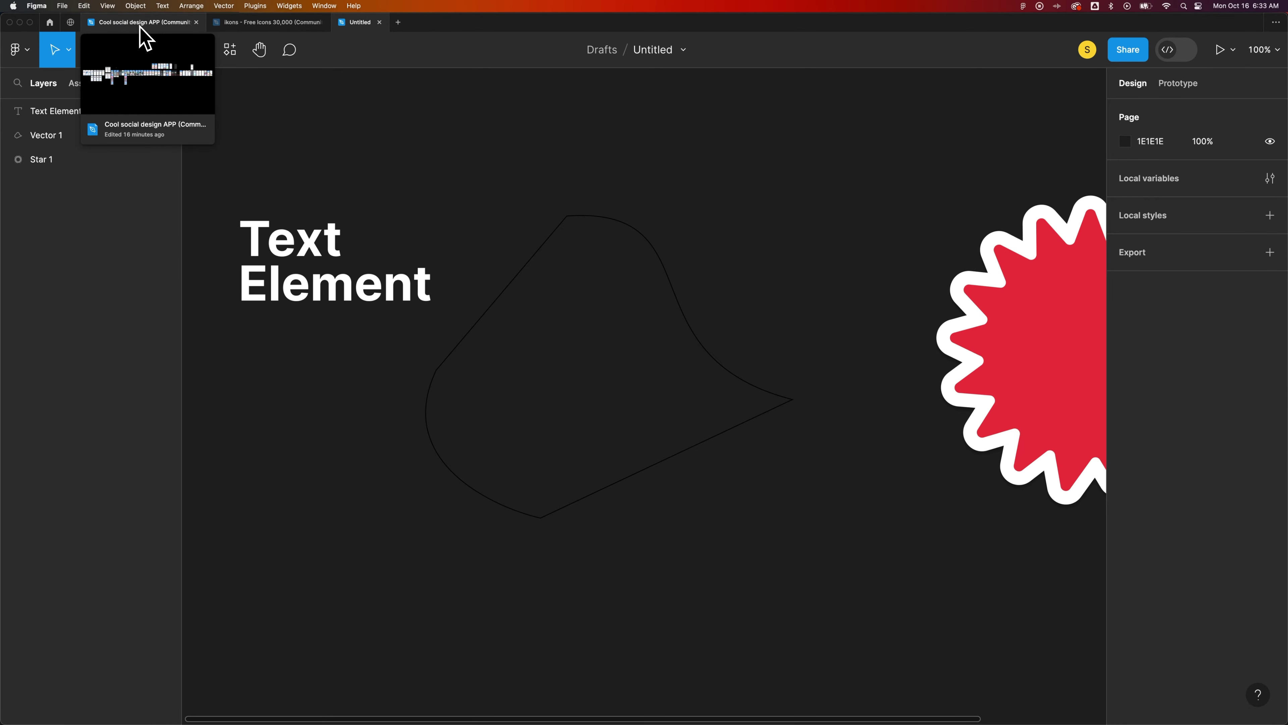
{"action": "left_click", "coordinate": [140, 28]}
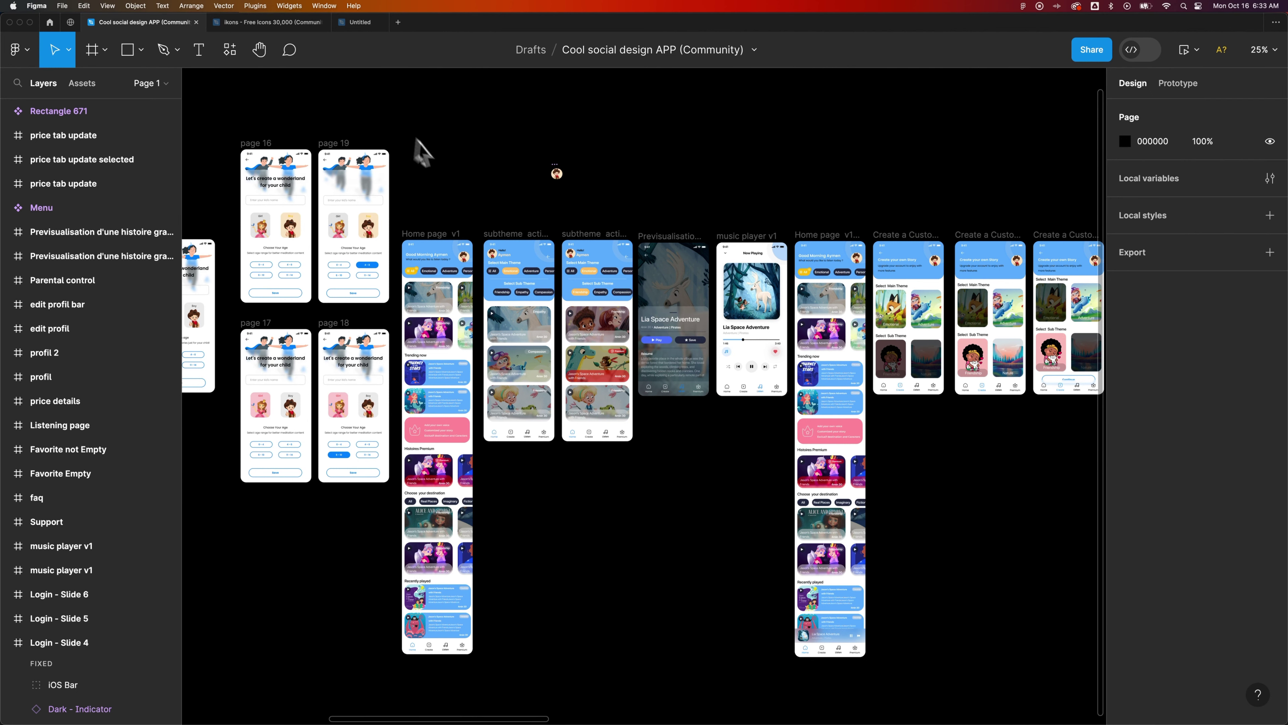
{"action": "key", "text": "super+minus"}
{"action": "key", "text": "super+minus"}
{"action": "key", "text": "super+minus"}
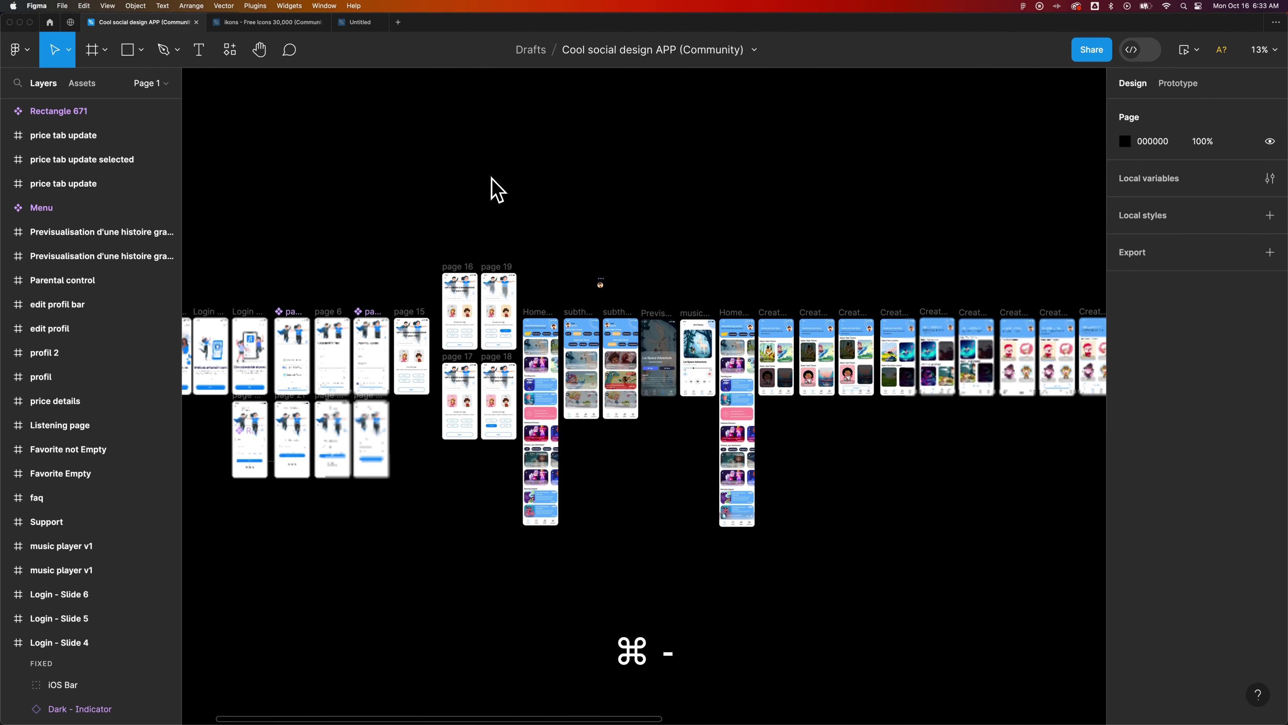
{"action": "key", "text": "super+equal"}
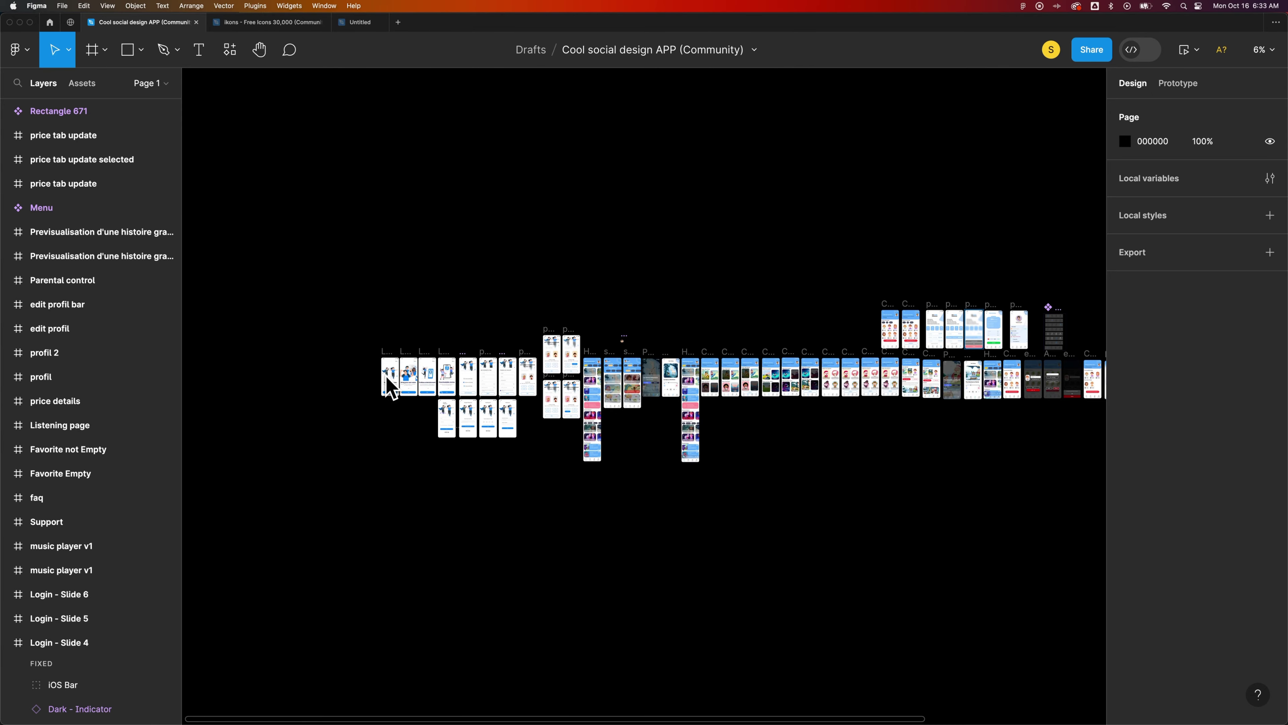
Zoom into the Login slides at 58% and scroll right to the Home page v1 and subtheme frames.
{"action": "scroll", "coordinate": [387, 378], "scroll_direction": "up", "scroll_amount": 3}
{"action": "scroll", "coordinate": [383, 383], "scroll_direction": "down", "scroll_amount": 4}
{"action": "scroll", "coordinate": [388, 350], "scroll_direction": "up", "scroll_amount": 5}
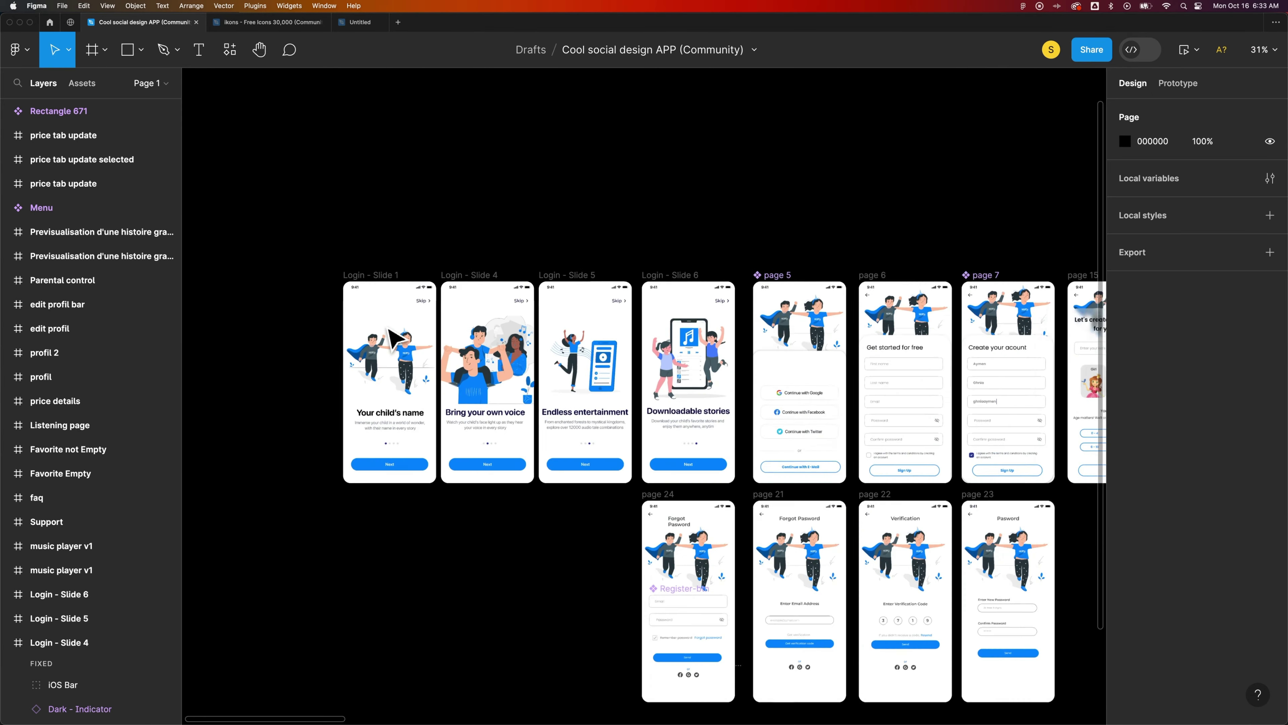
{"action": "scroll", "coordinate": [388, 330], "scroll_direction": "up", "scroll_amount": 3}
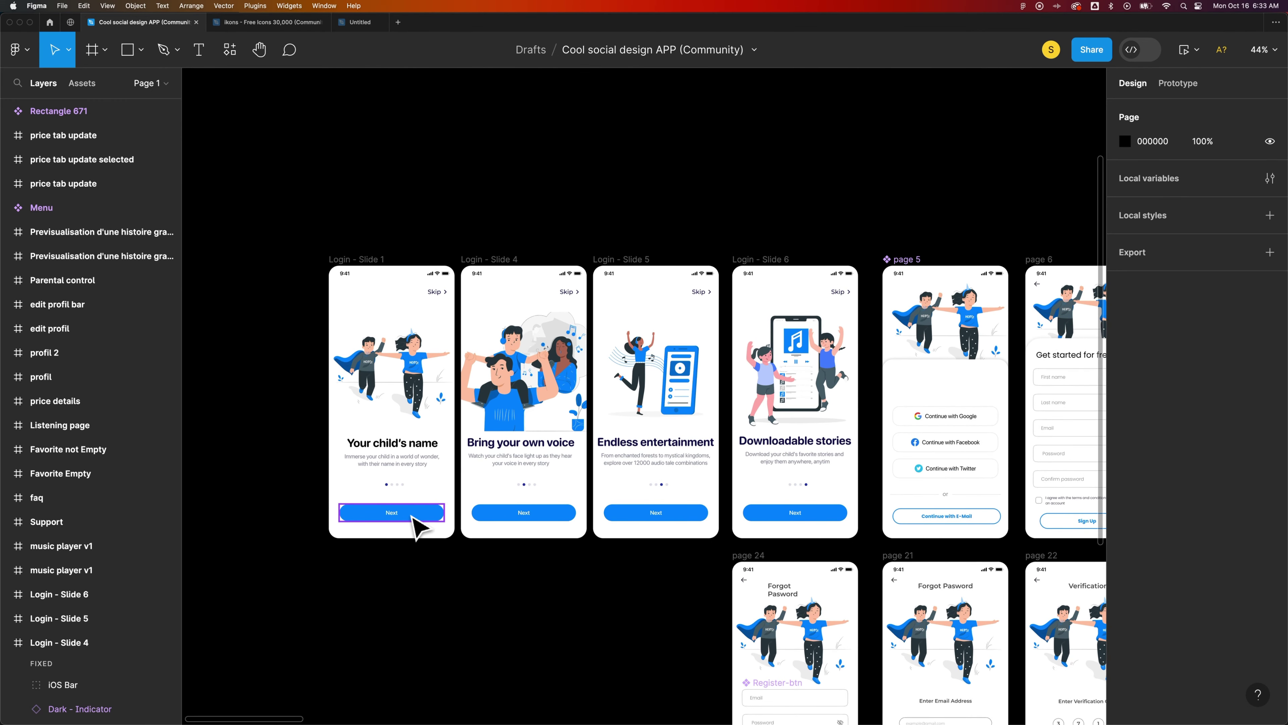
{"action": "scroll", "coordinate": [512, 482], "scroll_direction": "up", "scroll_amount": 2}
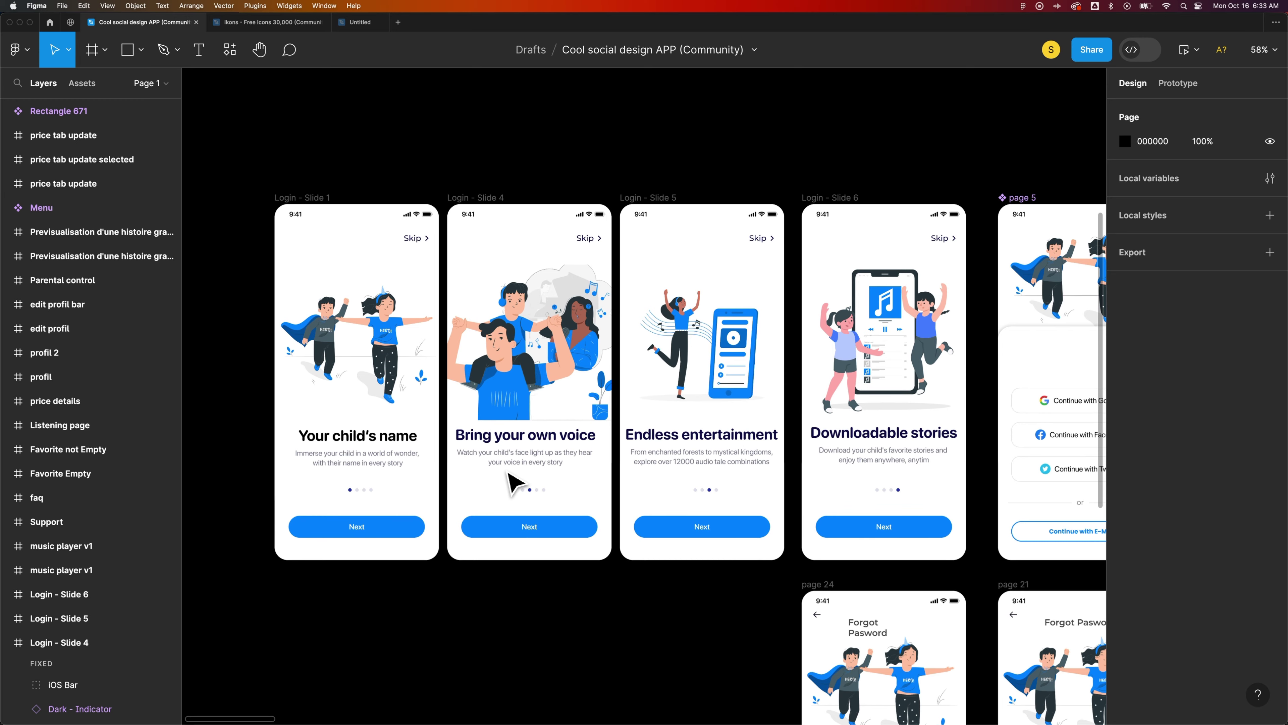
{"action": "scroll", "coordinate": [895, 418], "scroll_direction": "right", "scroll_amount": 6}
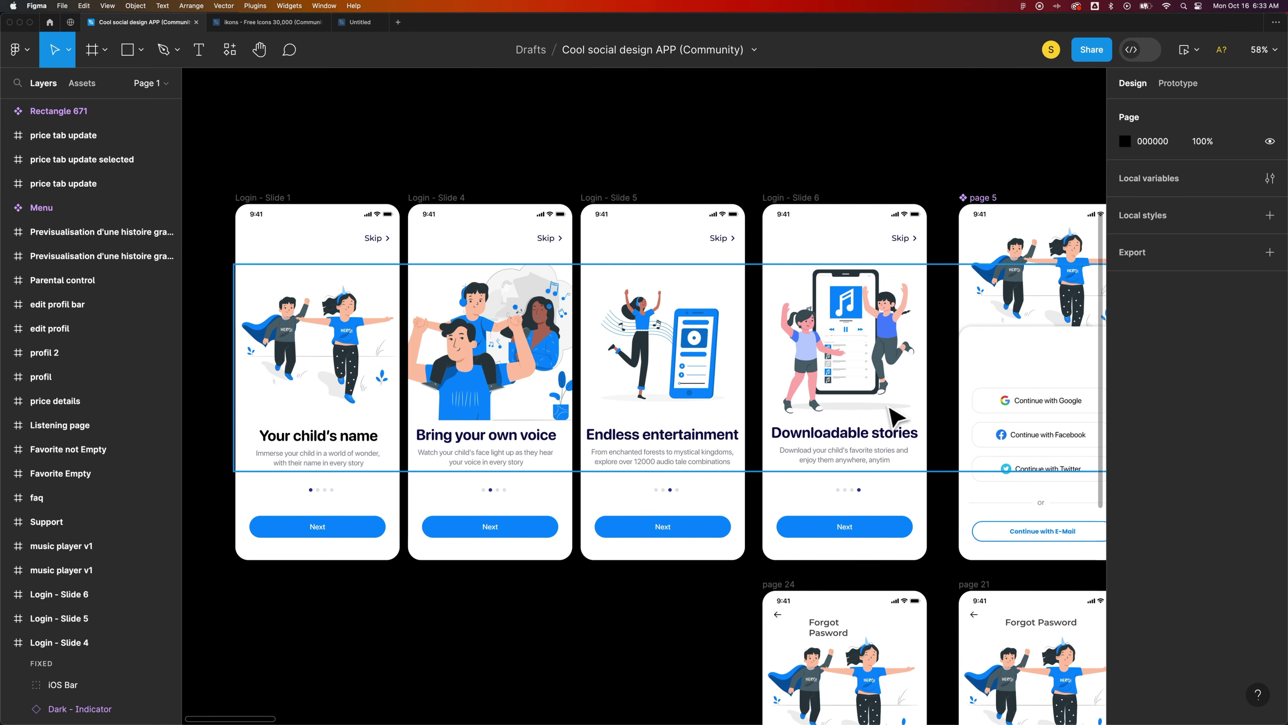
{"action": "scroll", "coordinate": [880, 418], "scroll_direction": "right", "scroll_amount": 15}
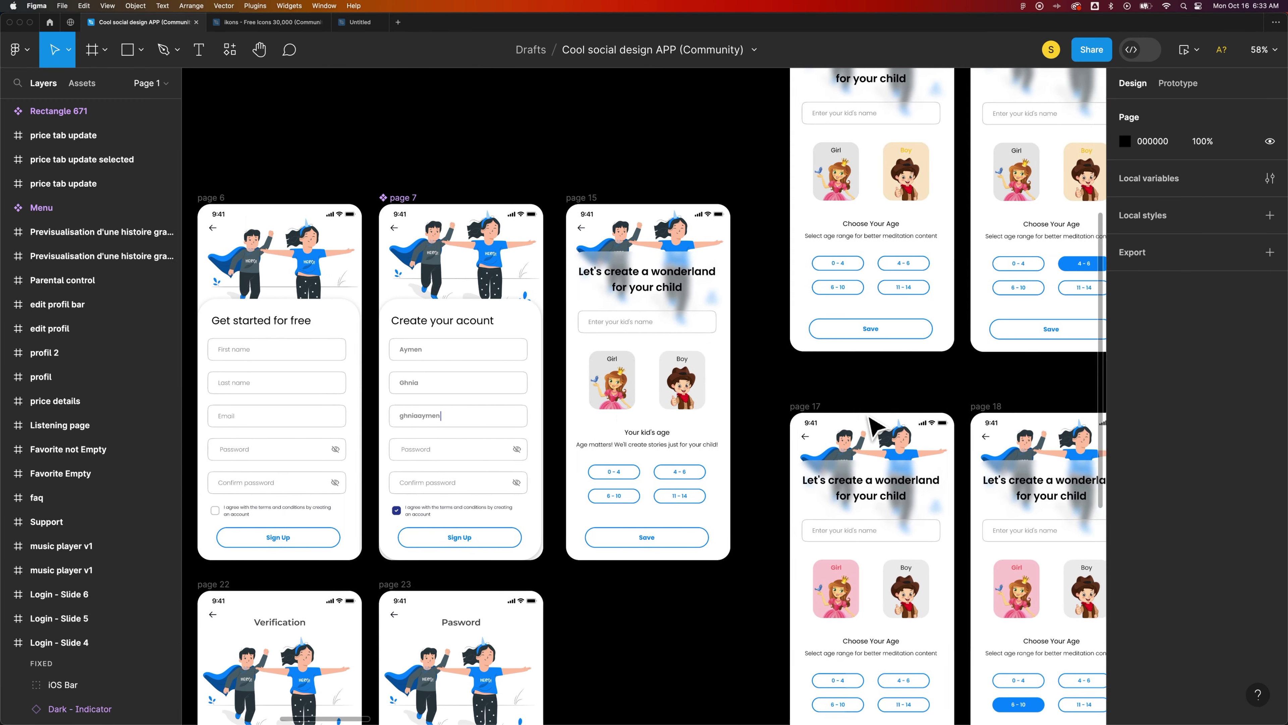
{"action": "scroll", "coordinate": [873, 427], "scroll_direction": "right", "scroll_amount": 9}
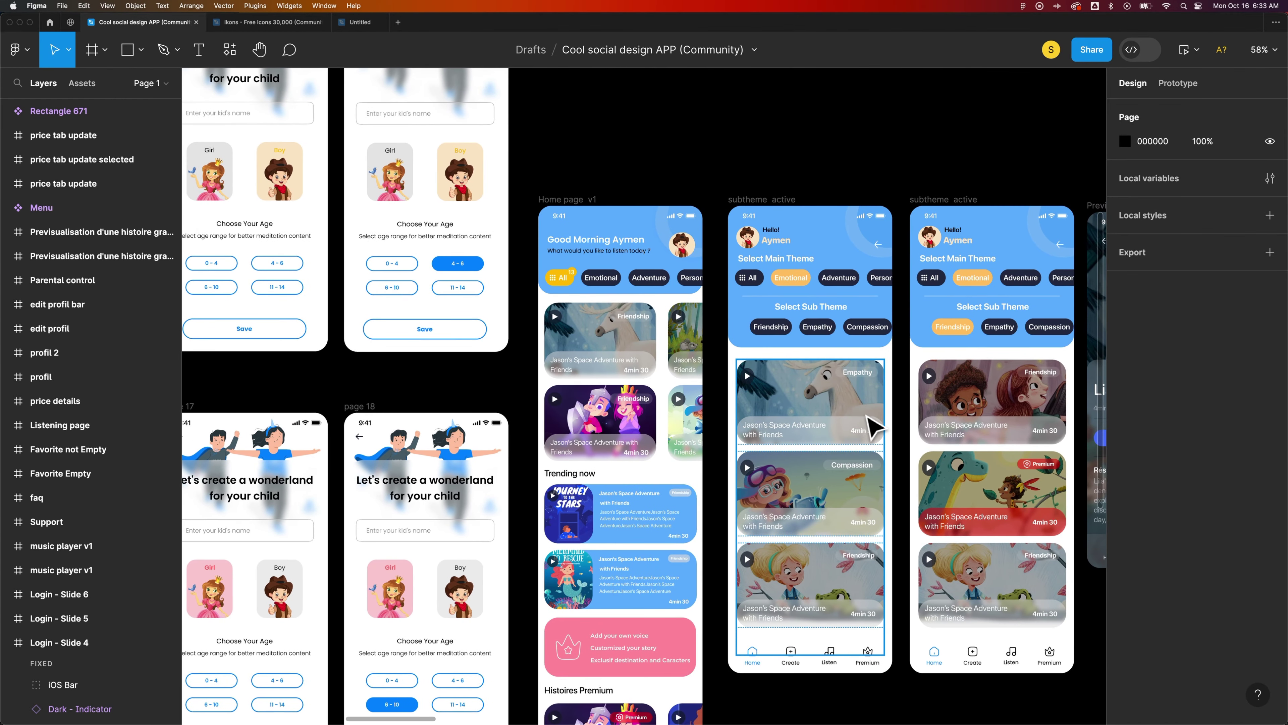
{"action": "scroll", "coordinate": [873, 426], "scroll_direction": "right", "scroll_amount": 2}
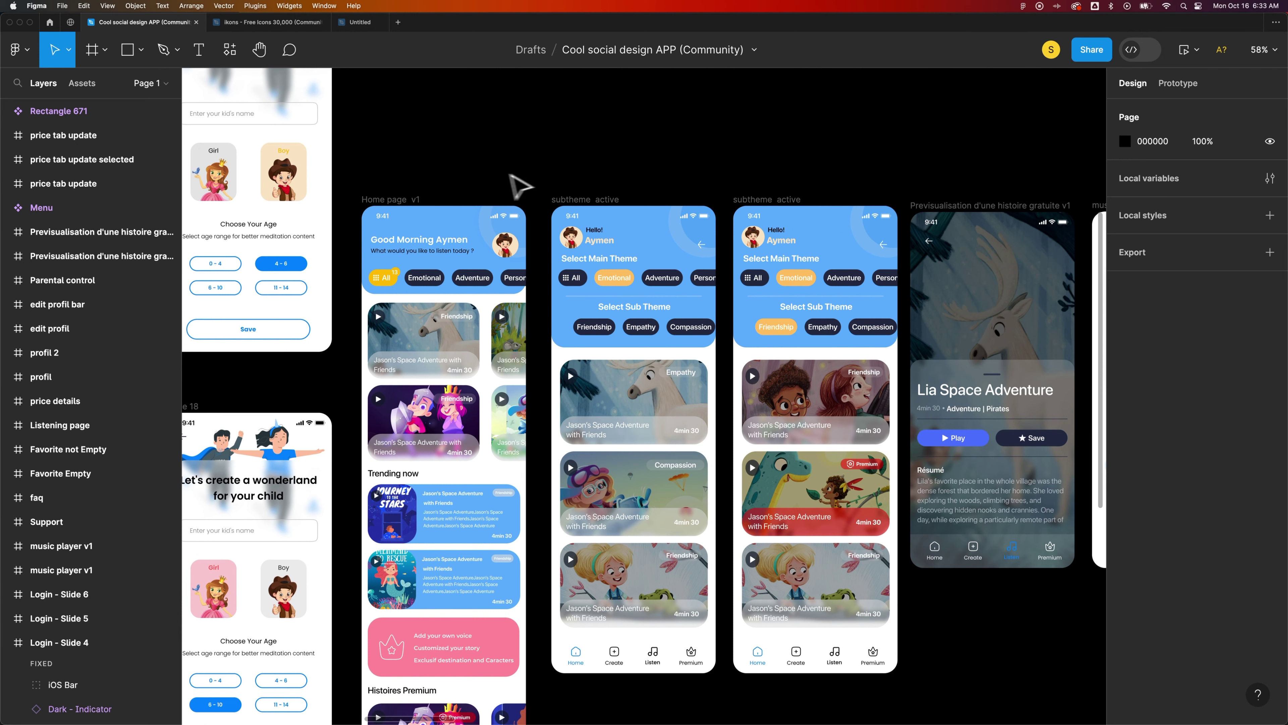
Select the Home page v1 frame and view its prototype connections at 60% zoom.
{"action": "left_click", "coordinate": [415, 205]}
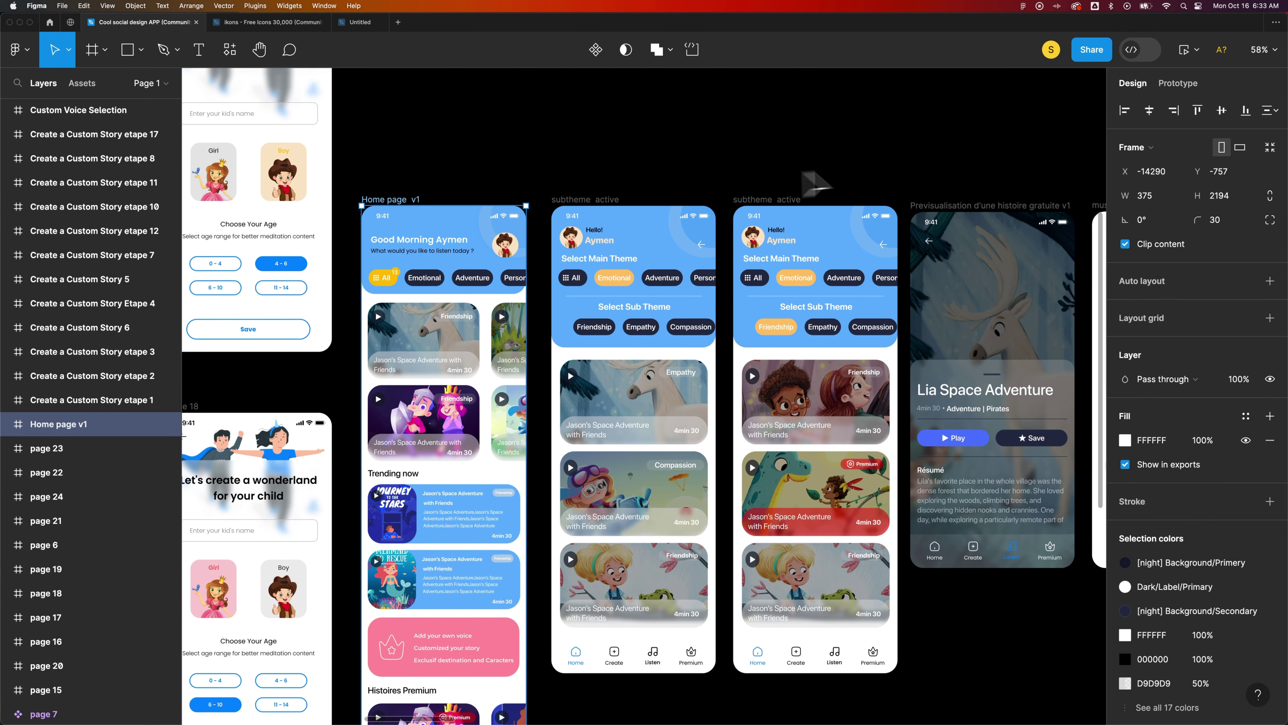
{"action": "left_click", "coordinate": [1177, 84]}
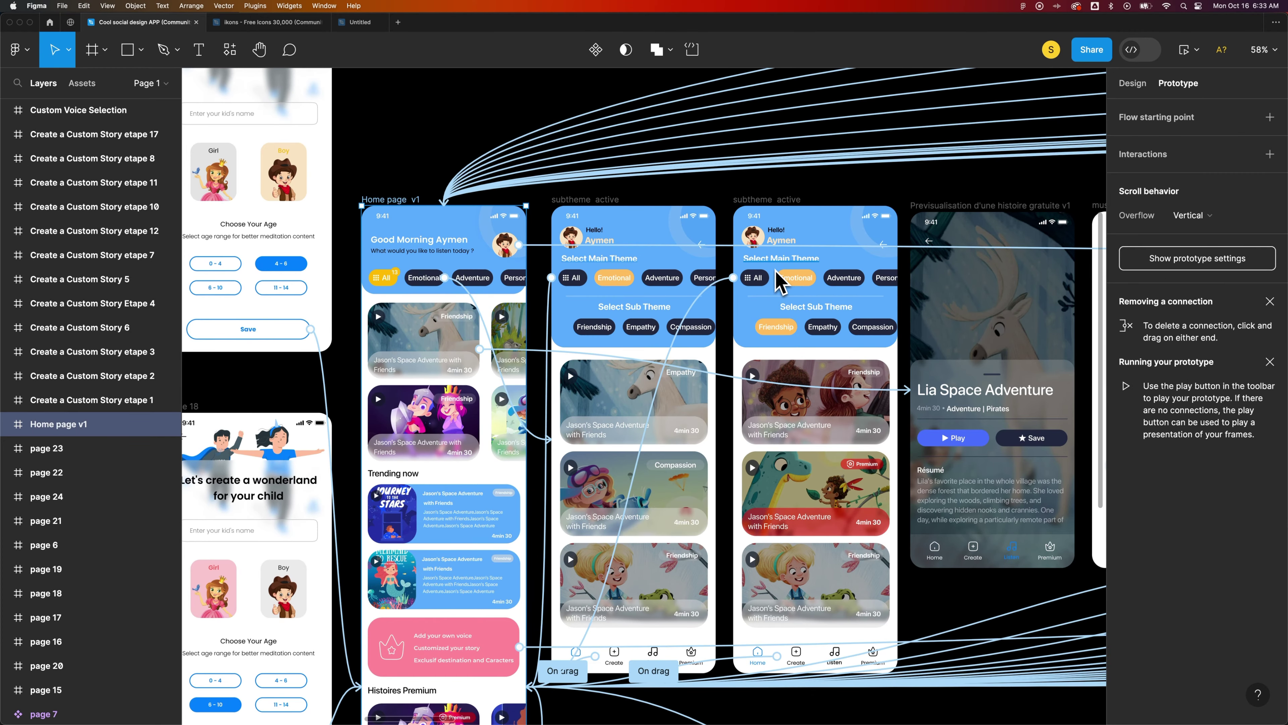
{"action": "scroll", "coordinate": [781, 281], "scroll_direction": "down", "scroll_amount": 10}
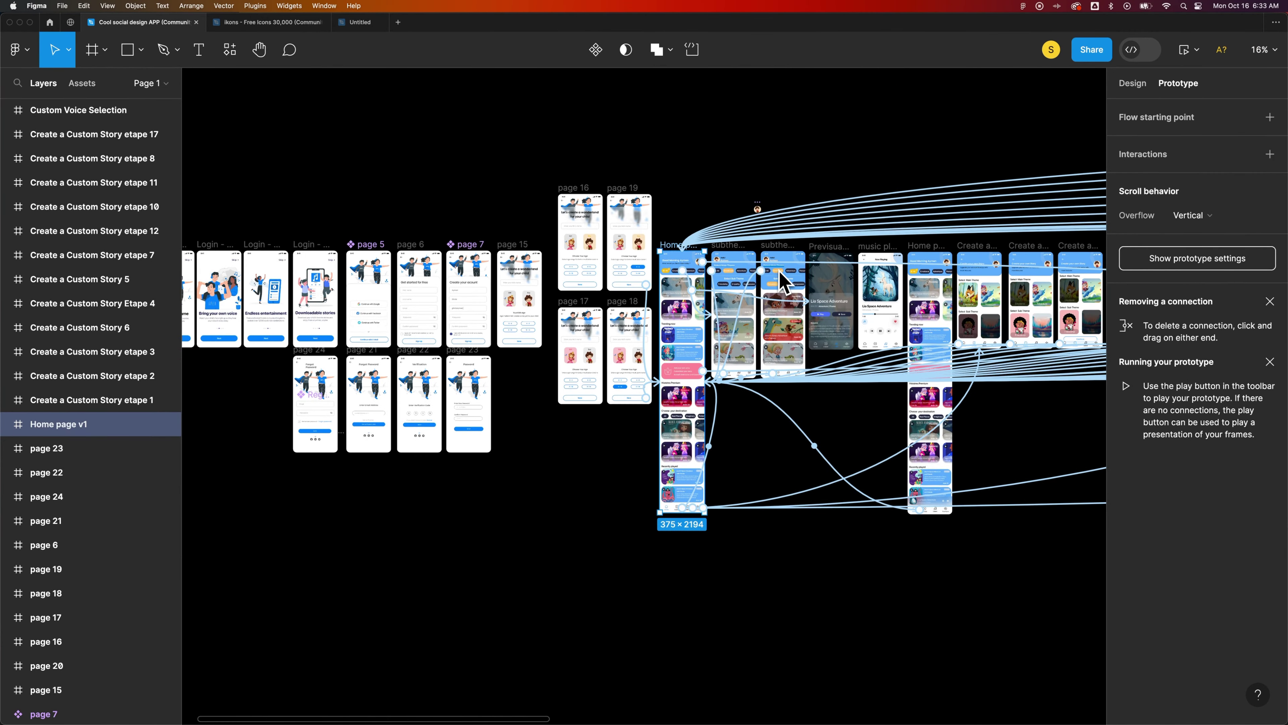
{"action": "scroll", "coordinate": [779, 270], "scroll_direction": "right", "scroll_amount": 10}
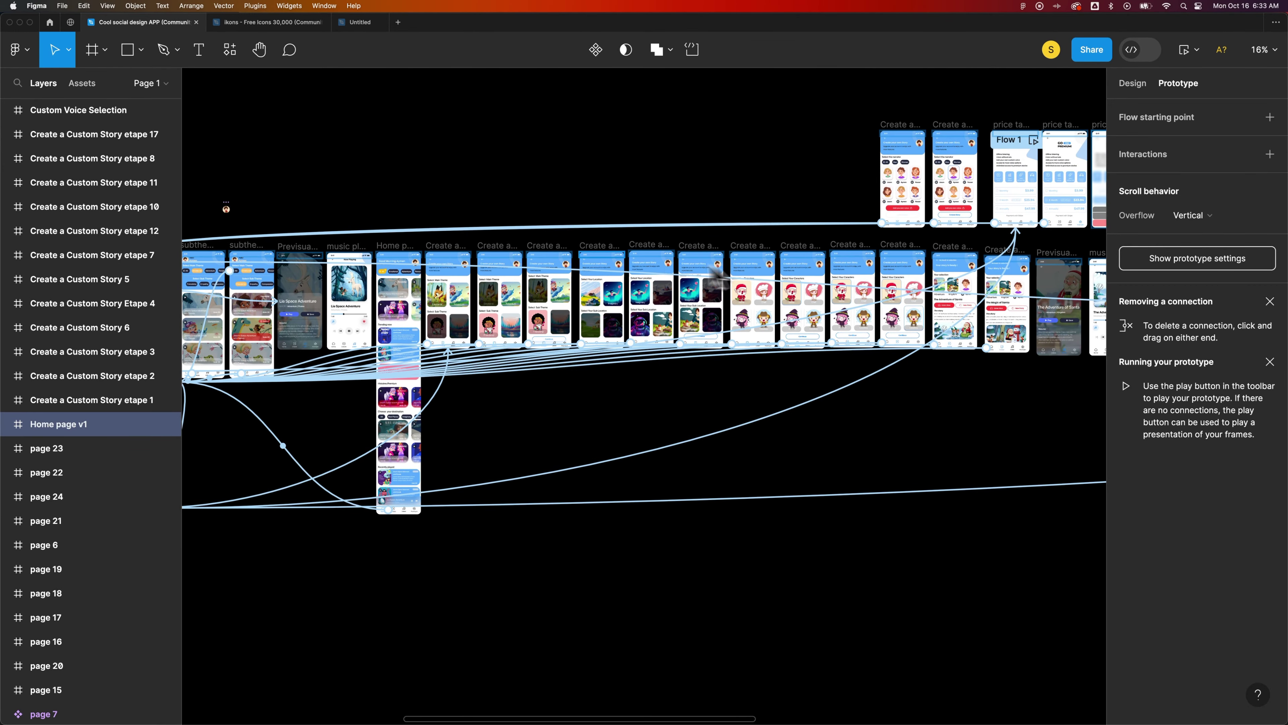
{"action": "scroll", "coordinate": [618, 261], "scroll_direction": "left", "scroll_amount": 8}
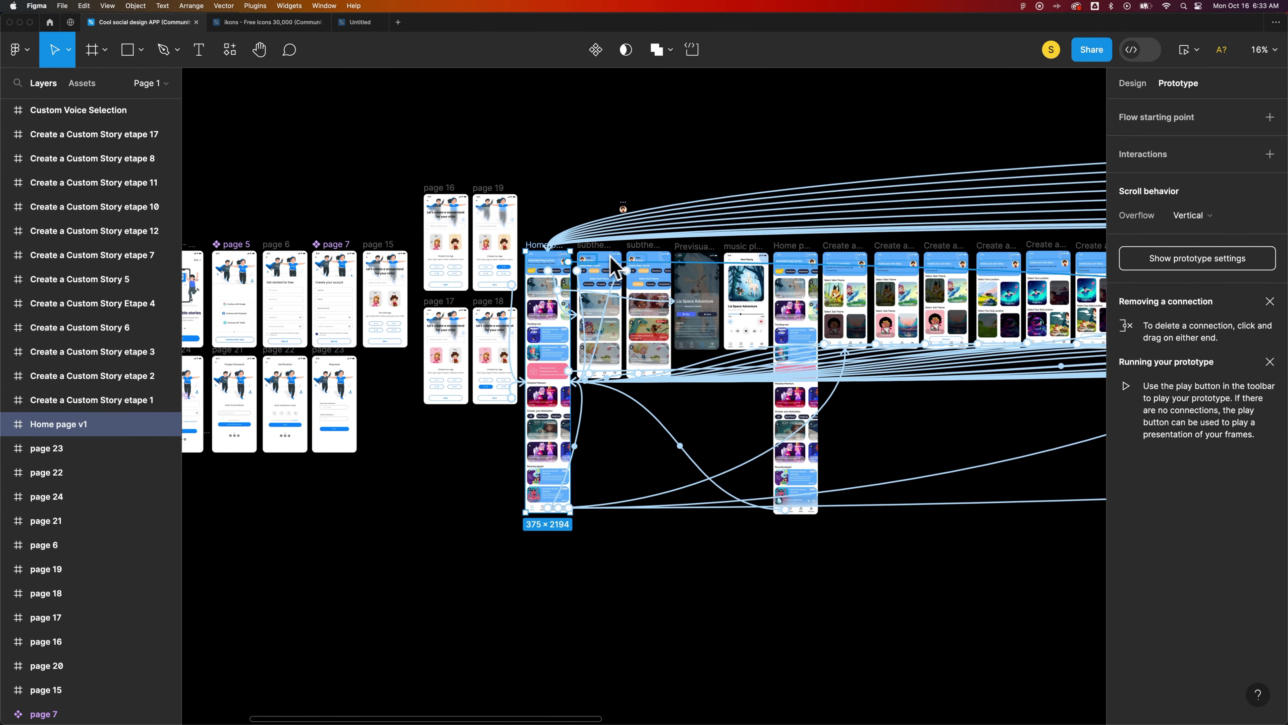
{"action": "scroll", "coordinate": [553, 260], "scroll_direction": "up", "scroll_amount": 8}
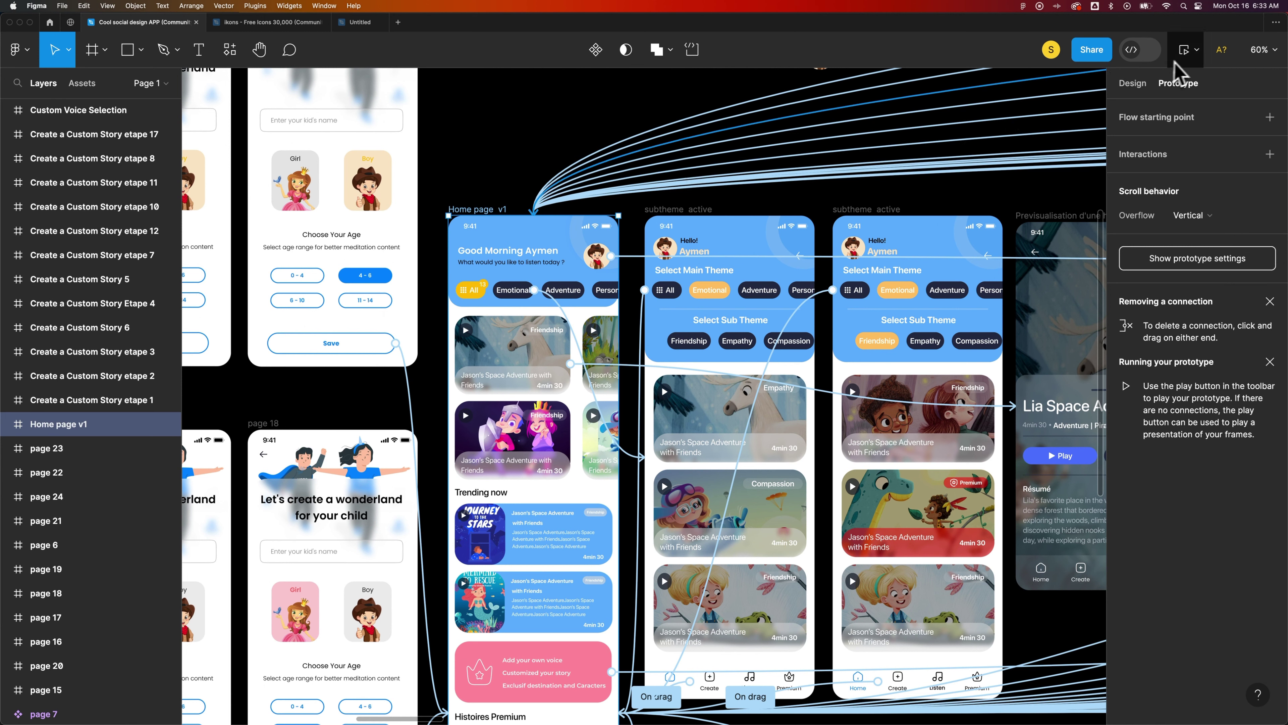
Quick-preview the Home page v1 prototype, then present it in its own tab.
{"action": "left_click", "coordinate": [560, 158]}
{"action": "left_click", "coordinate": [476, 208]}
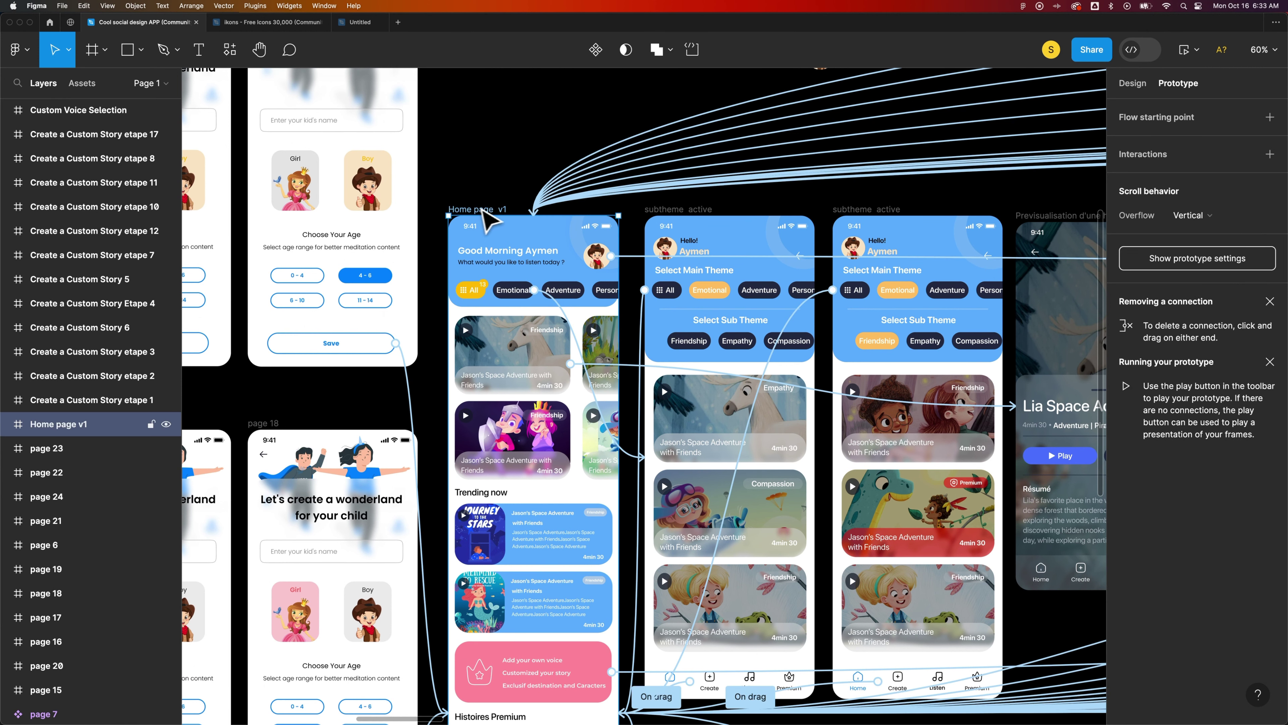
{"action": "left_click", "coordinate": [1185, 49]}
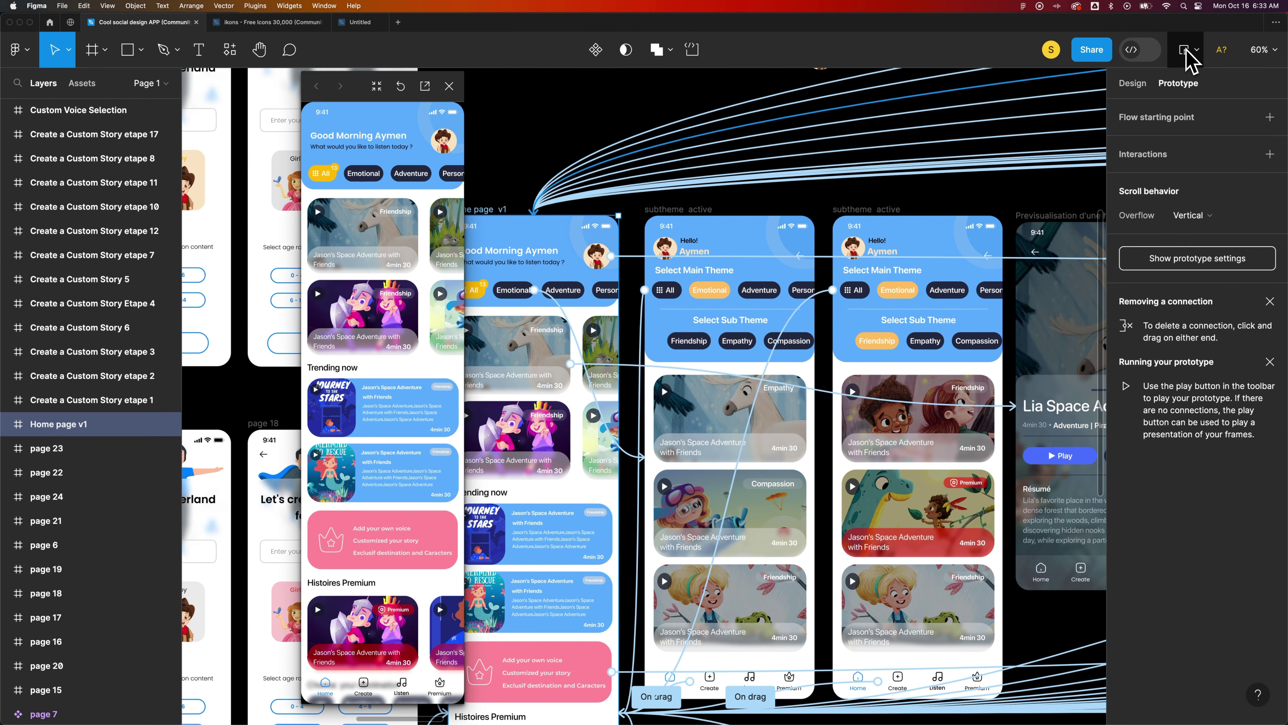
{"action": "left_click", "coordinate": [449, 86]}
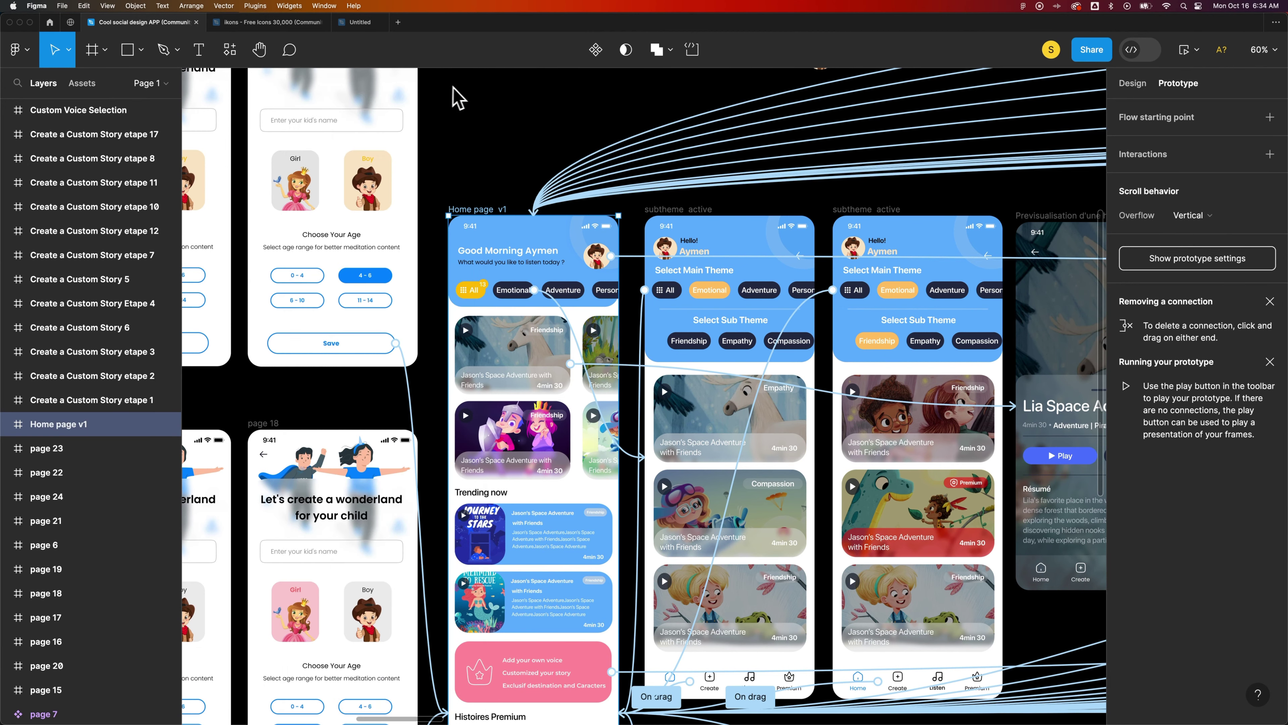
{"action": "left_click", "coordinate": [1199, 52]}
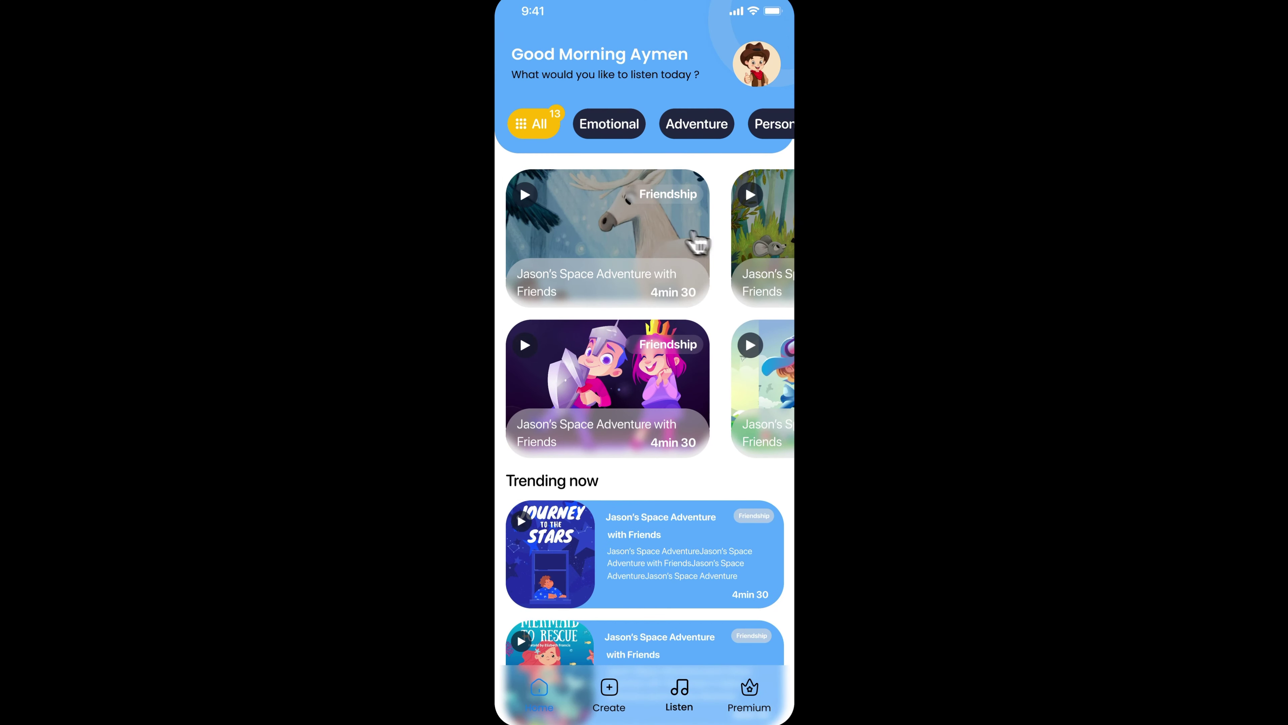
Open the first story, play Lia Space Adventure, and collapse it to the mini player.
{"action": "left_click", "coordinate": [575, 223]}
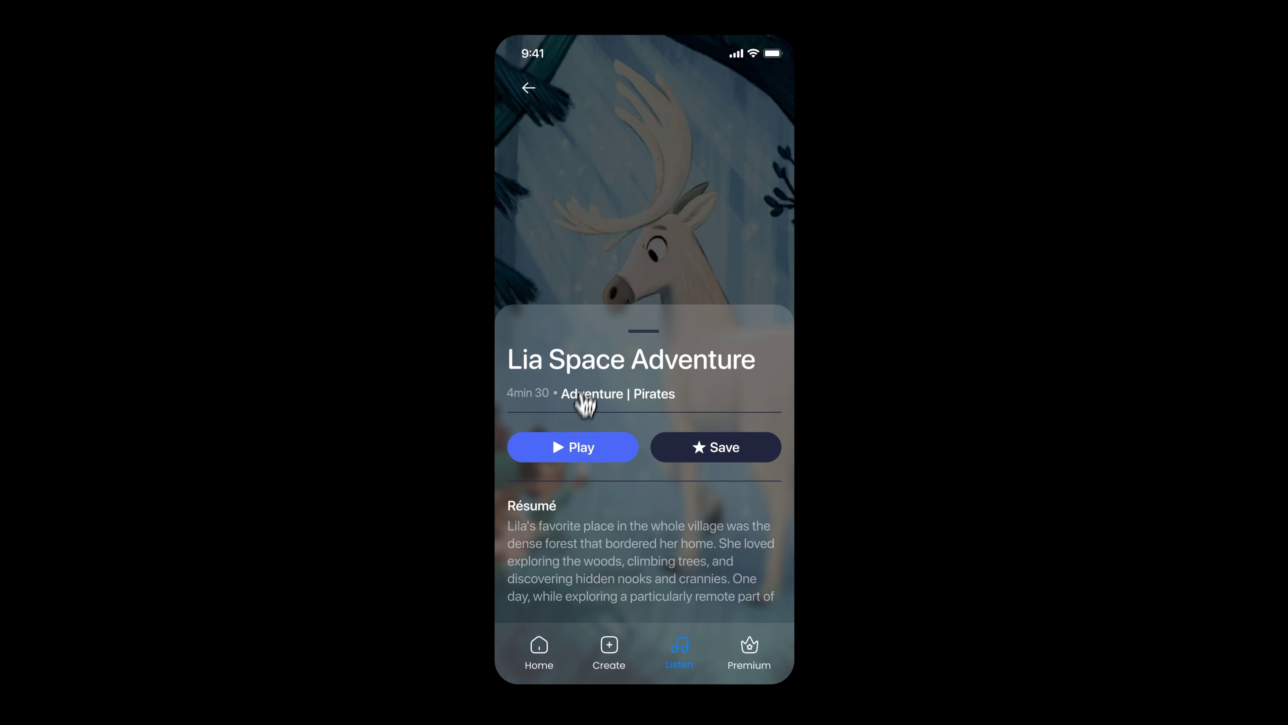
{"action": "left_click", "coordinate": [577, 457]}
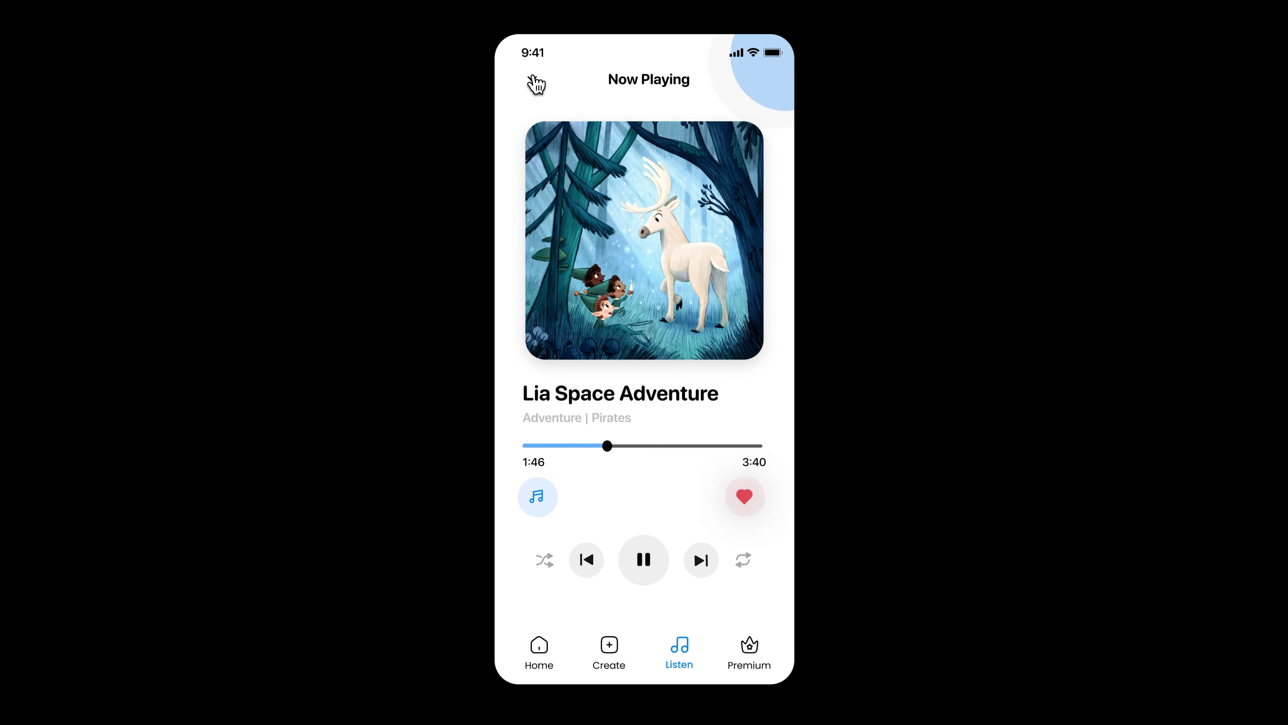
{"action": "left_click", "coordinate": [533, 82]}
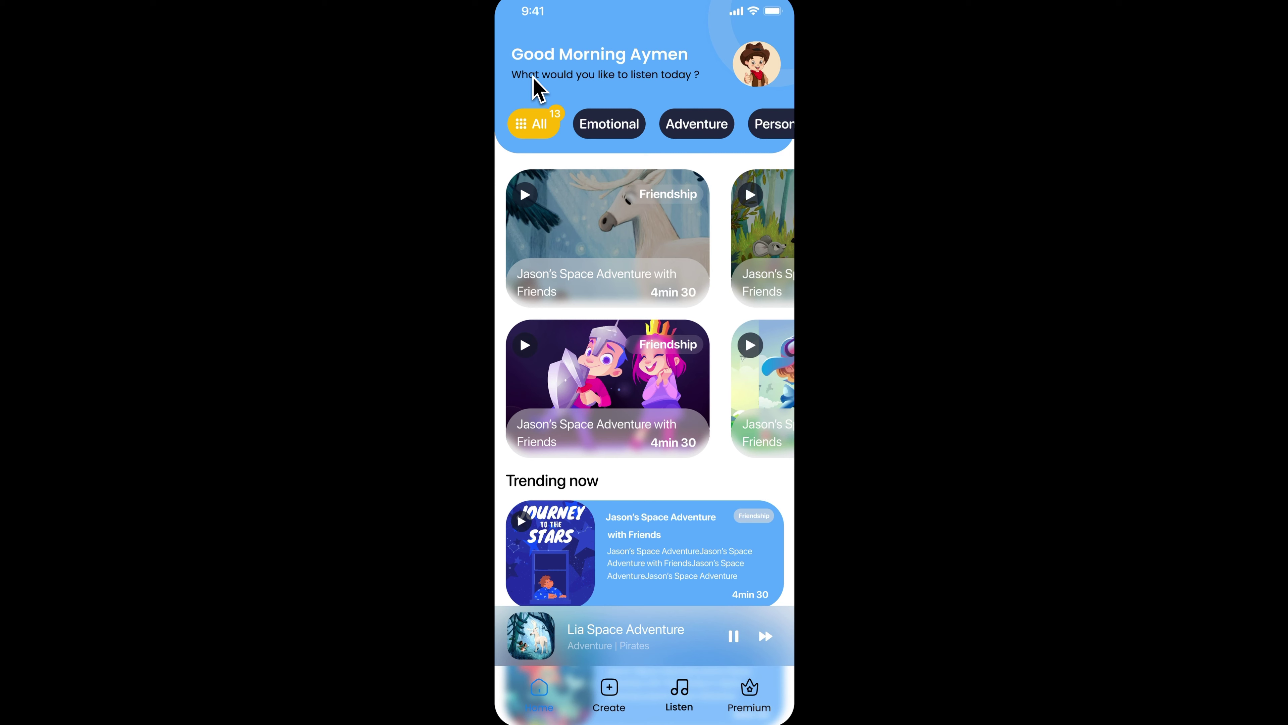
{"action": "scroll", "coordinate": [689, 224], "scroll_direction": "right", "scroll_amount": 5}
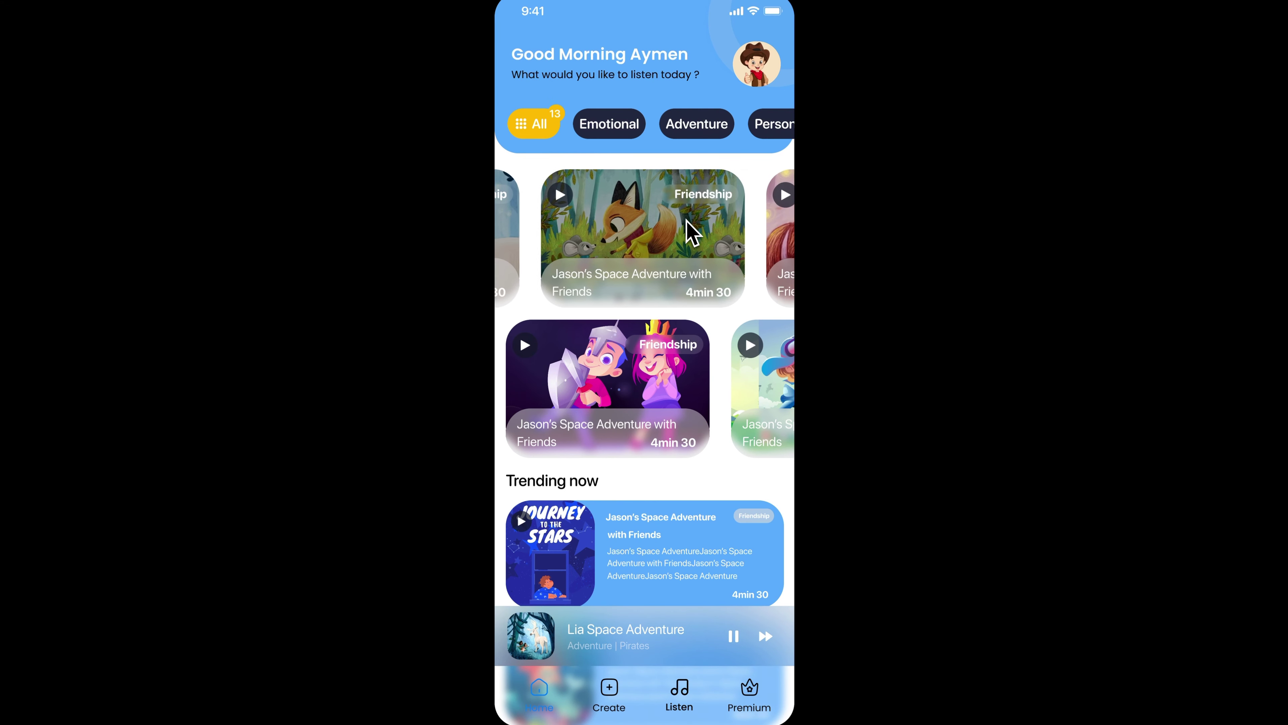
{"action": "scroll", "coordinate": [689, 223], "scroll_direction": "right", "scroll_amount": 5}
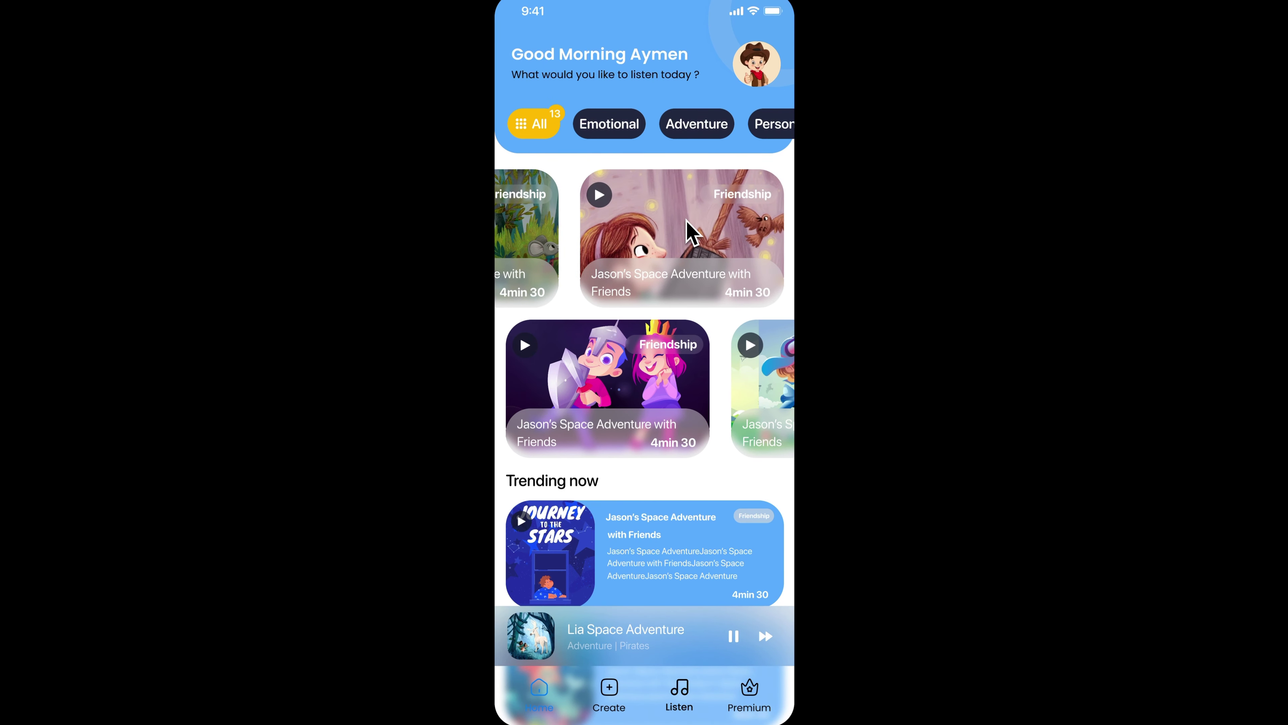
{"action": "scroll", "coordinate": [689, 223], "scroll_direction": "left", "scroll_amount": 10}
{"action": "scroll", "coordinate": [689, 224], "scroll_direction": "down", "scroll_amount": 4}
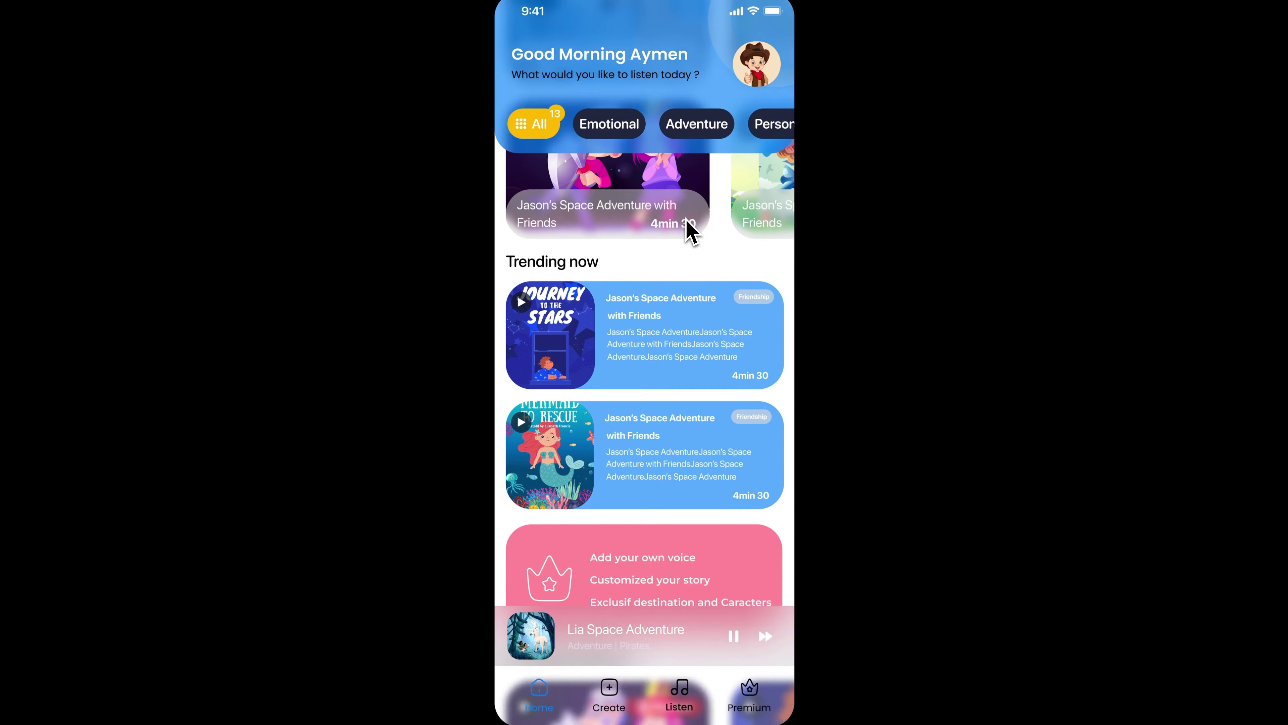
{"action": "scroll", "coordinate": [688, 220], "scroll_direction": "down", "scroll_amount": 6}
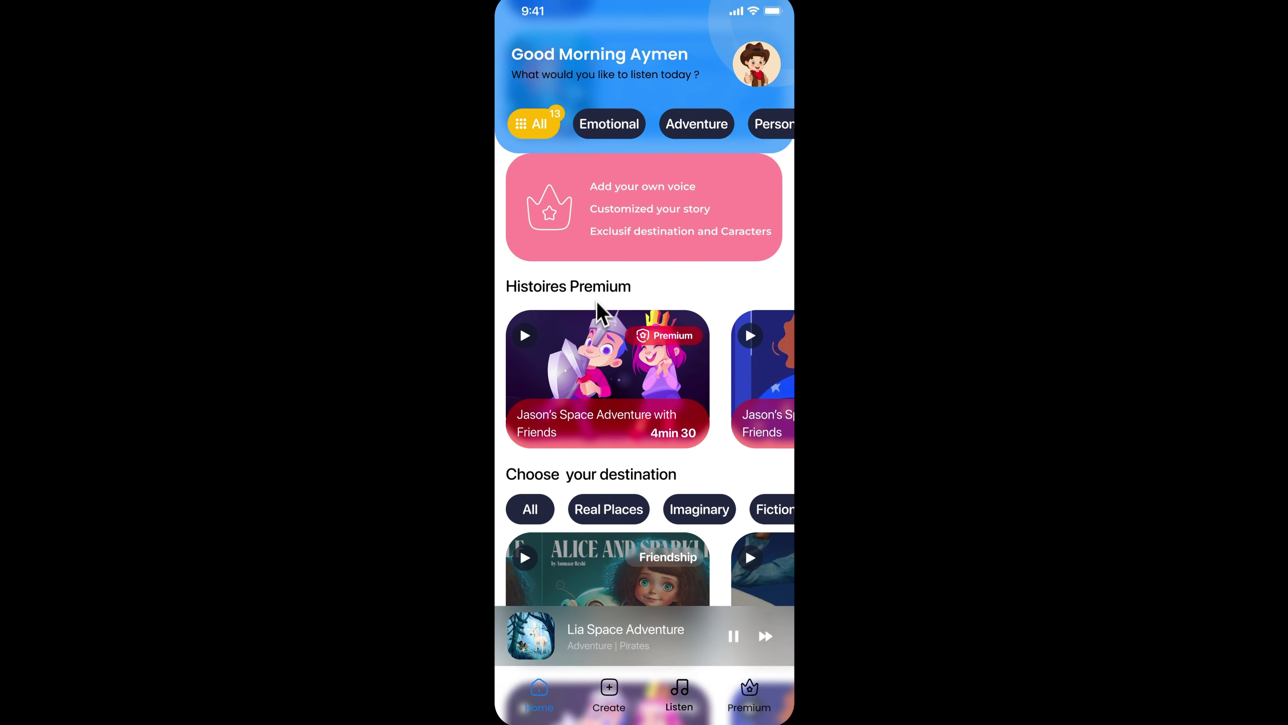
{"action": "scroll", "coordinate": [599, 312], "scroll_direction": "up", "scroll_amount": 3}
Go Premium from the banner, pick the 6 Month plan, and confirm to reach Review Summary.
{"action": "left_click", "coordinate": [632, 364]}
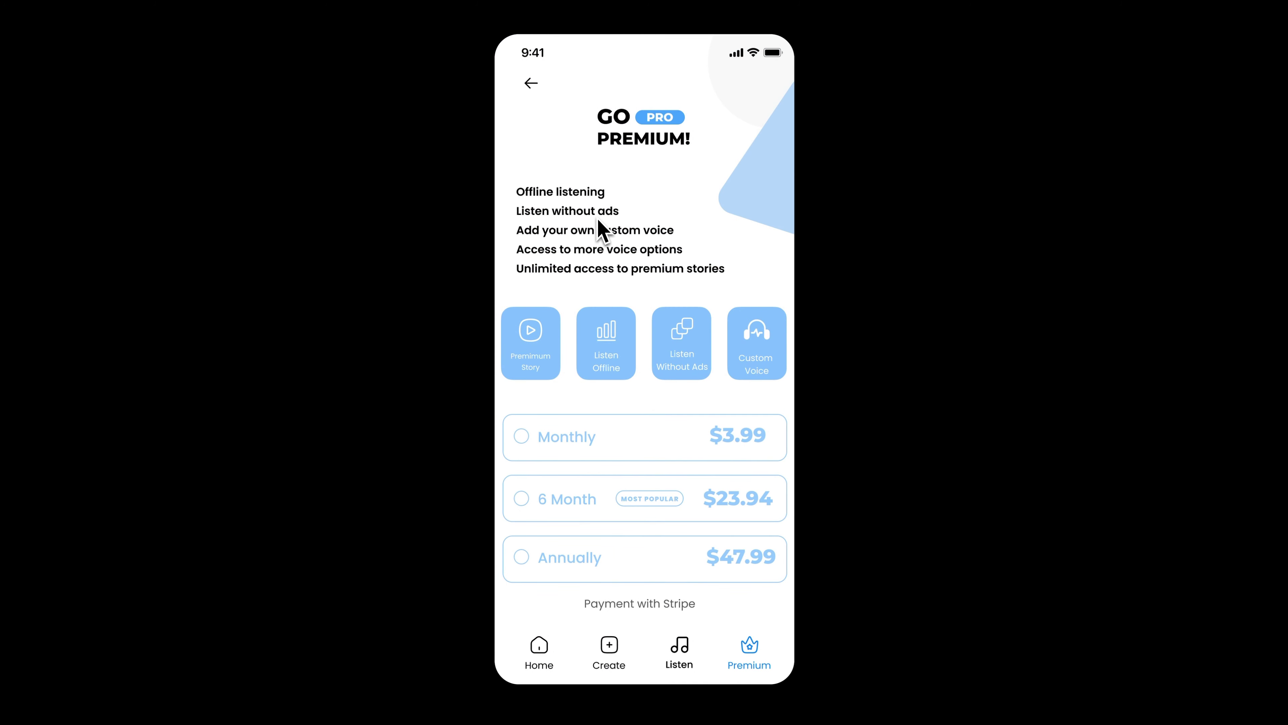
{"action": "left_click", "coordinate": [527, 451]}
{"action": "left_click", "coordinate": [533, 510]}
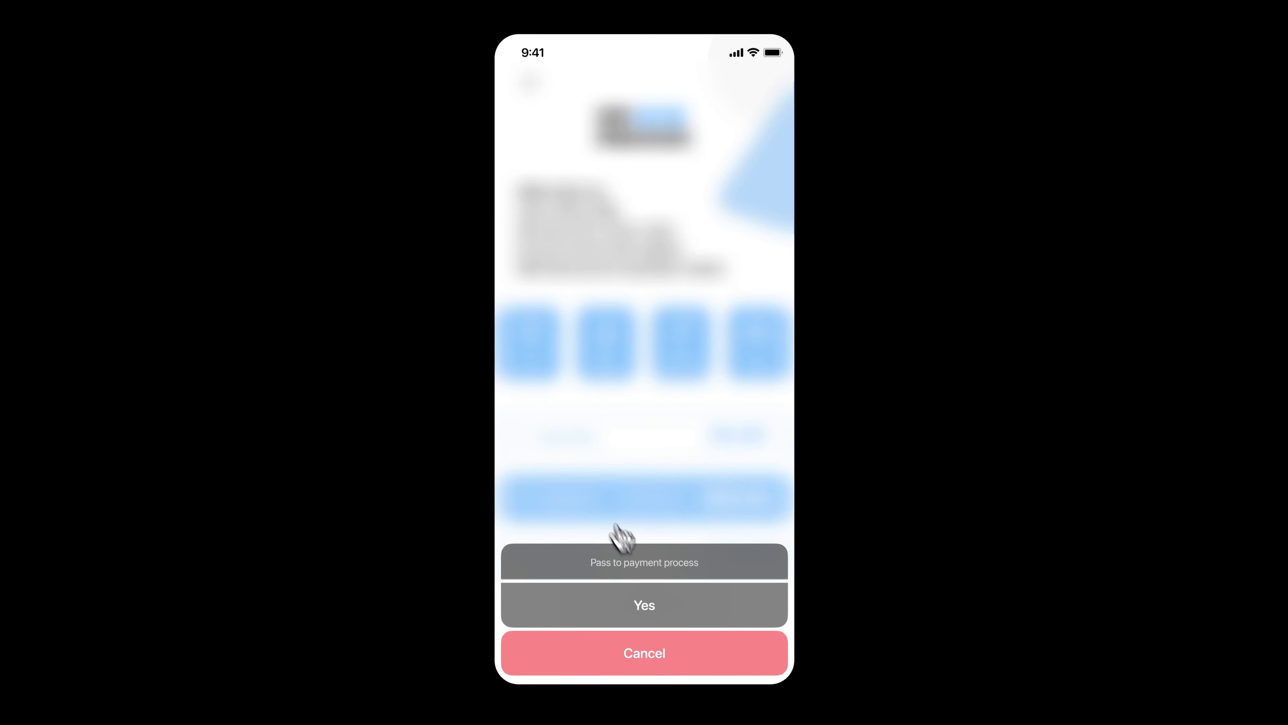
{"action": "left_click", "coordinate": [648, 606]}
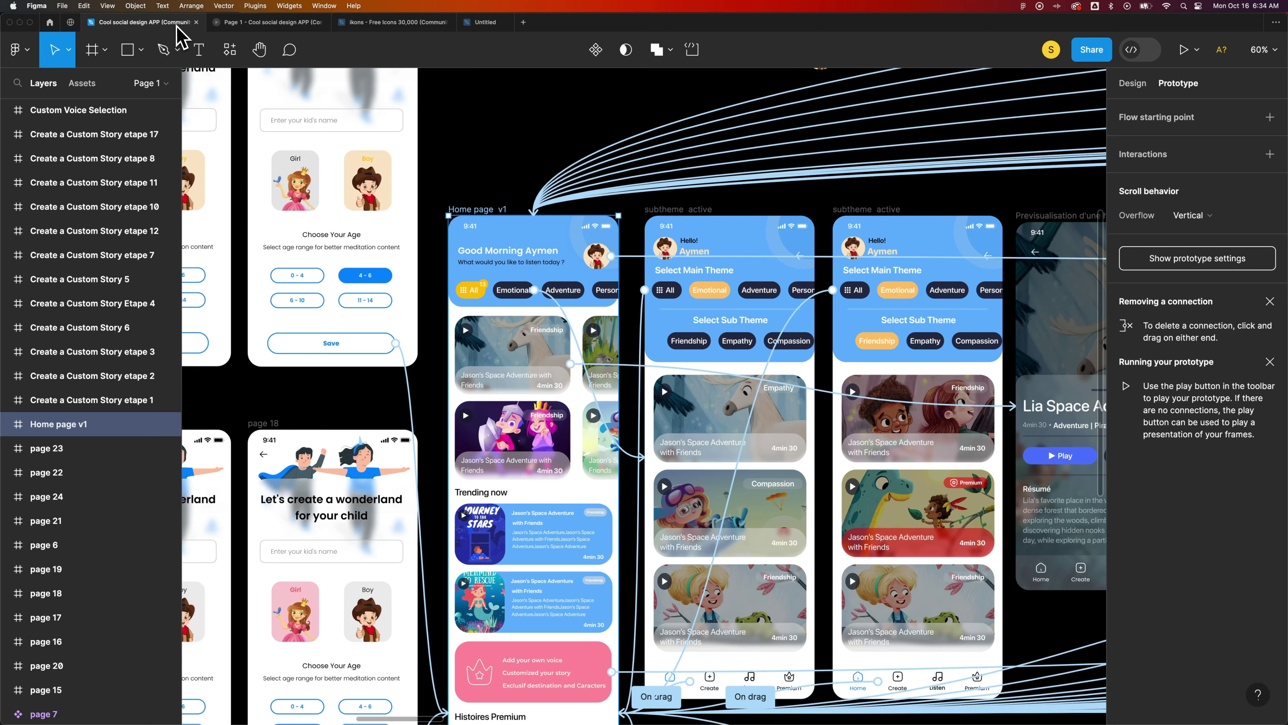
Zoom into the Review Summary price details, then deselect Home page v1 to show all Flow 1 connections.
{"action": "left_click", "coordinate": [181, 24]}
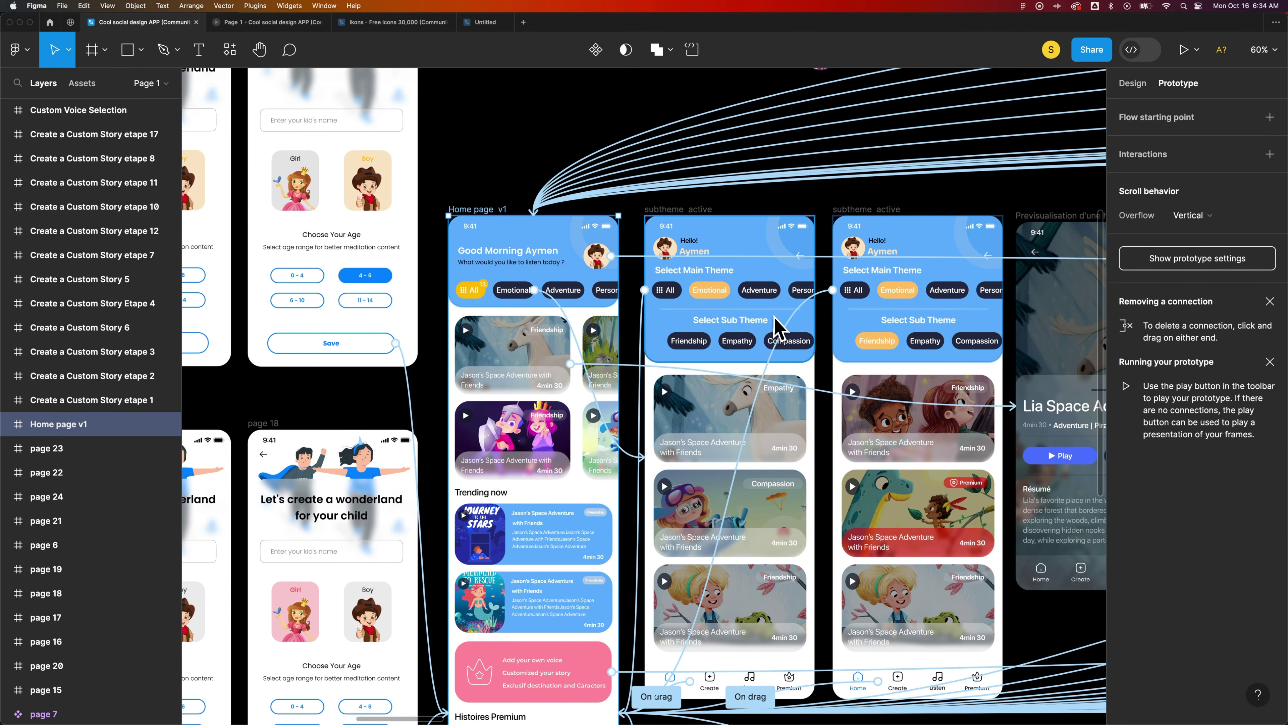
{"action": "scroll", "coordinate": [776, 327], "scroll_direction": "down", "scroll_amount": 5}
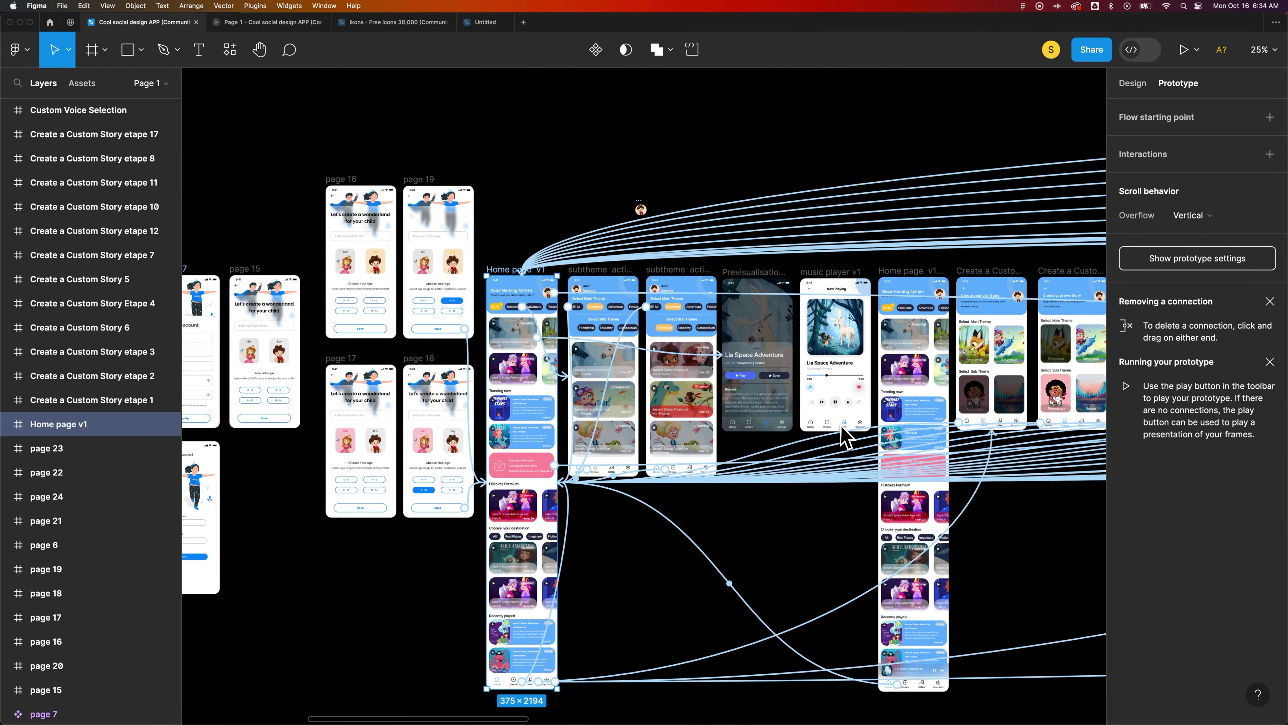
{"action": "scroll", "coordinate": [843, 437], "scroll_direction": "right", "scroll_amount": 15}
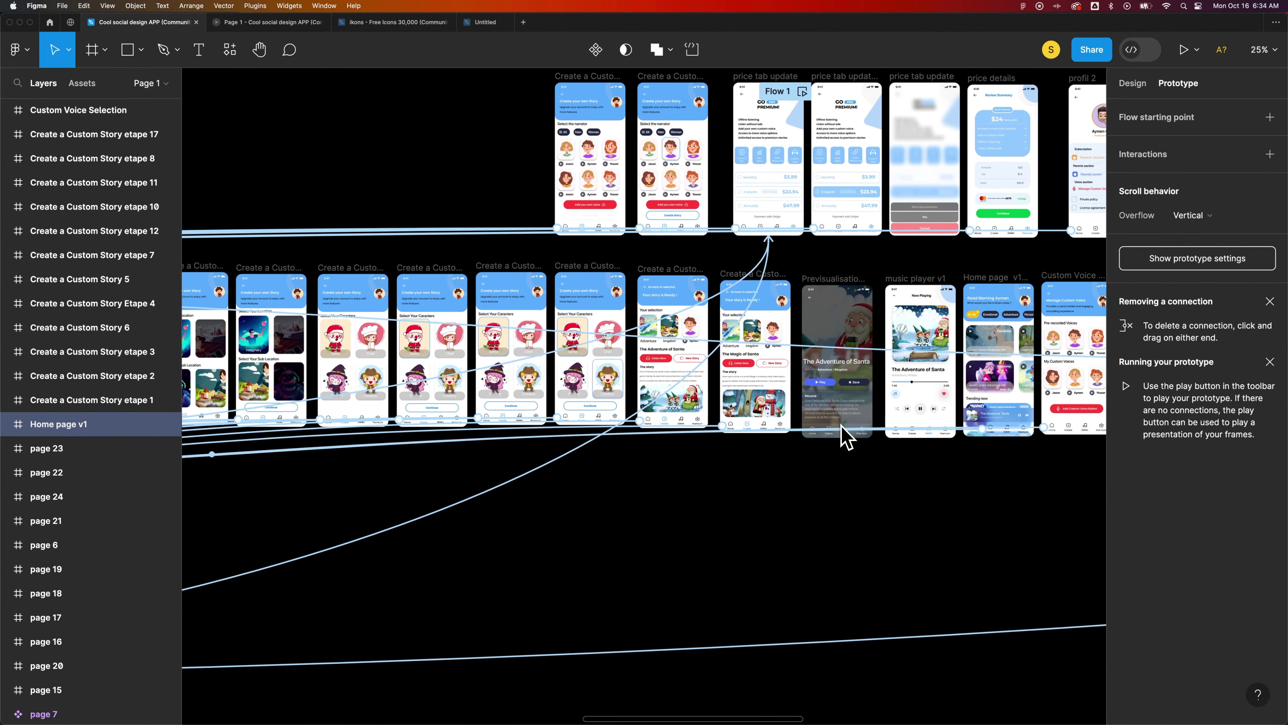
{"action": "scroll", "coordinate": [843, 438], "scroll_direction": "right", "scroll_amount": 10}
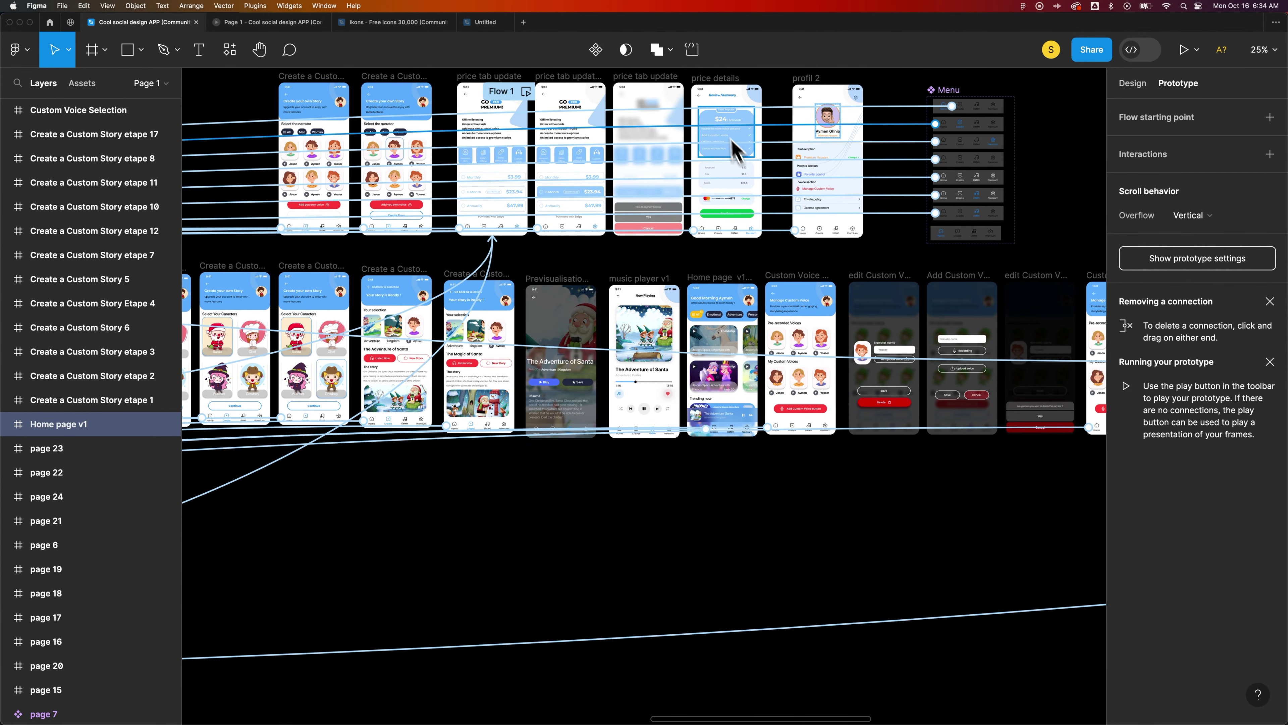
{"action": "scroll", "coordinate": [733, 143], "scroll_direction": "up", "scroll_amount": 10}
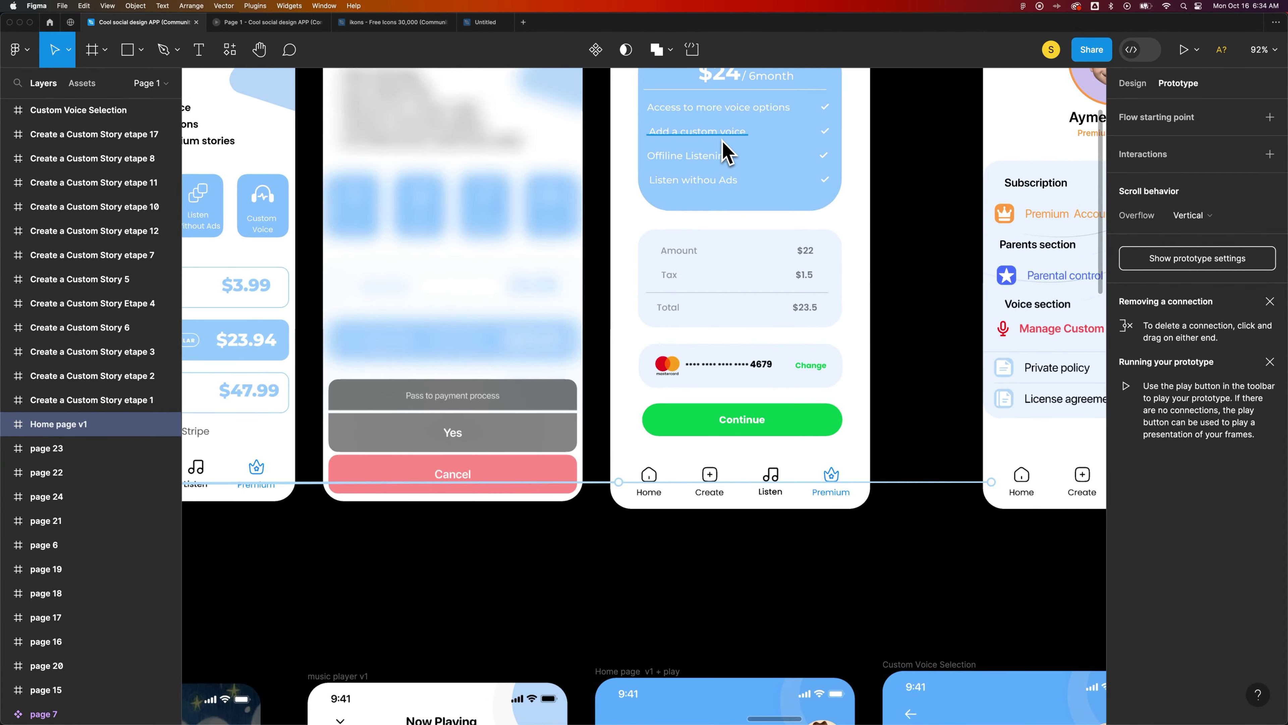
{"action": "left_click_drag", "start_coordinate": [915, 172], "coordinate": [903, 297]}
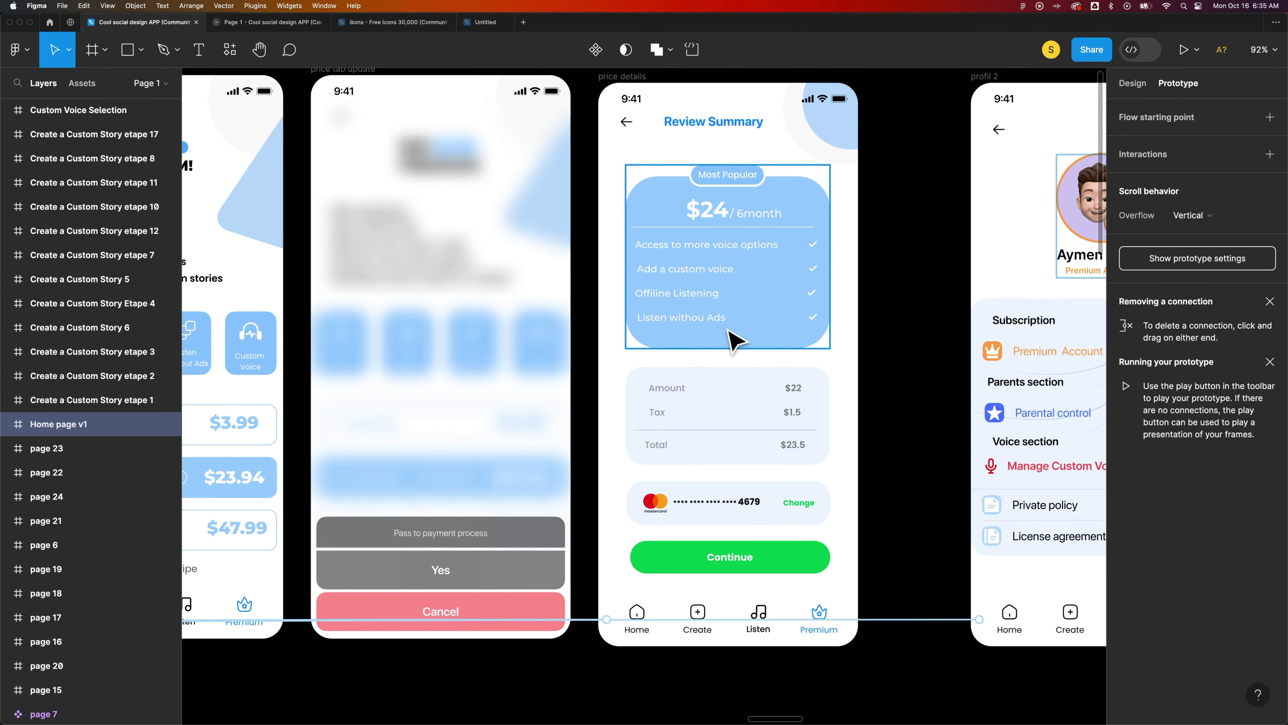
{"action": "scroll", "coordinate": [784, 351], "scroll_direction": "down", "scroll_amount": 10}
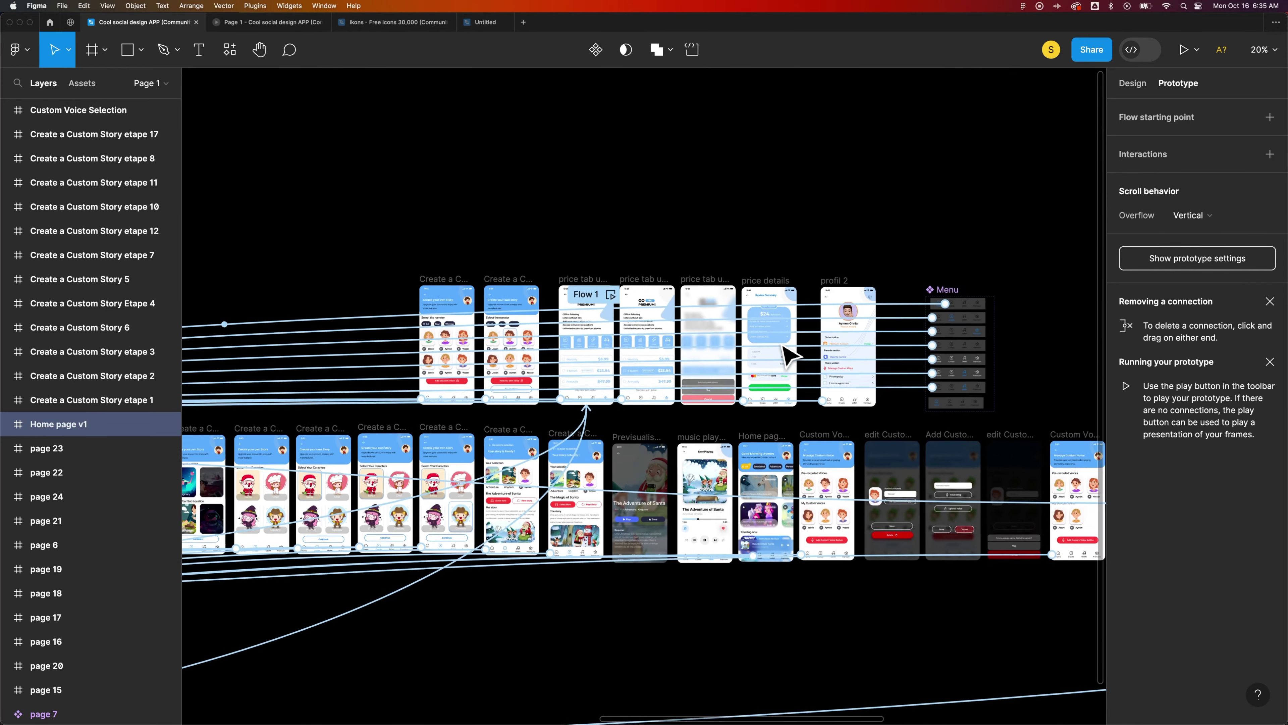
{"action": "left_click", "coordinate": [431, 268]}
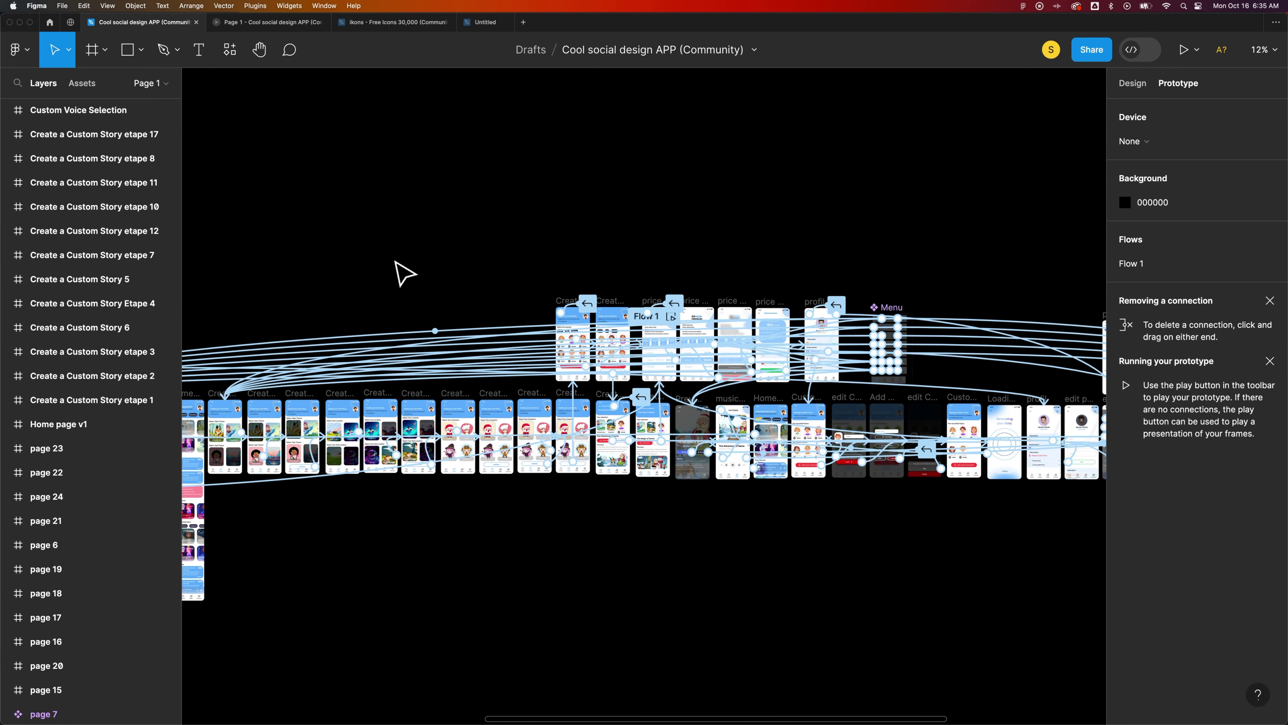
Zoom out on the Untitled draft, return to Drafts, and open the Figma Community welcome page.
{"action": "left_click", "coordinate": [485, 22]}
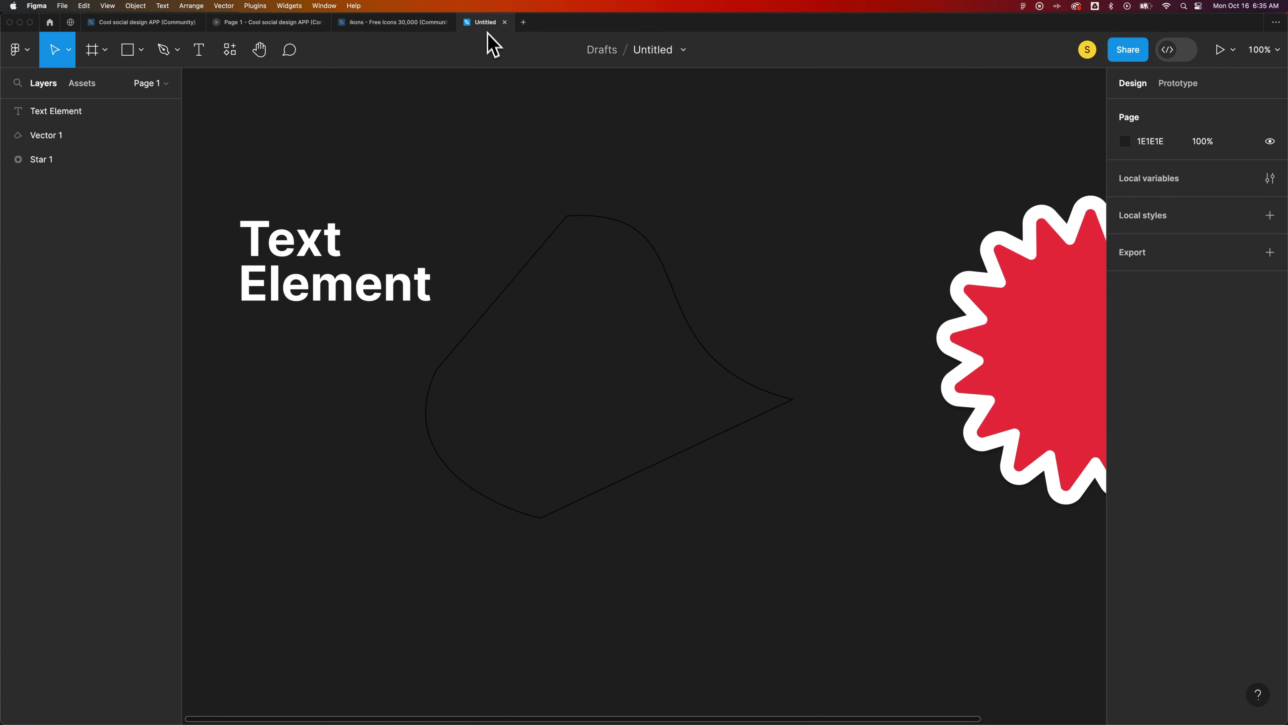
{"action": "key", "text": "super+minus"}
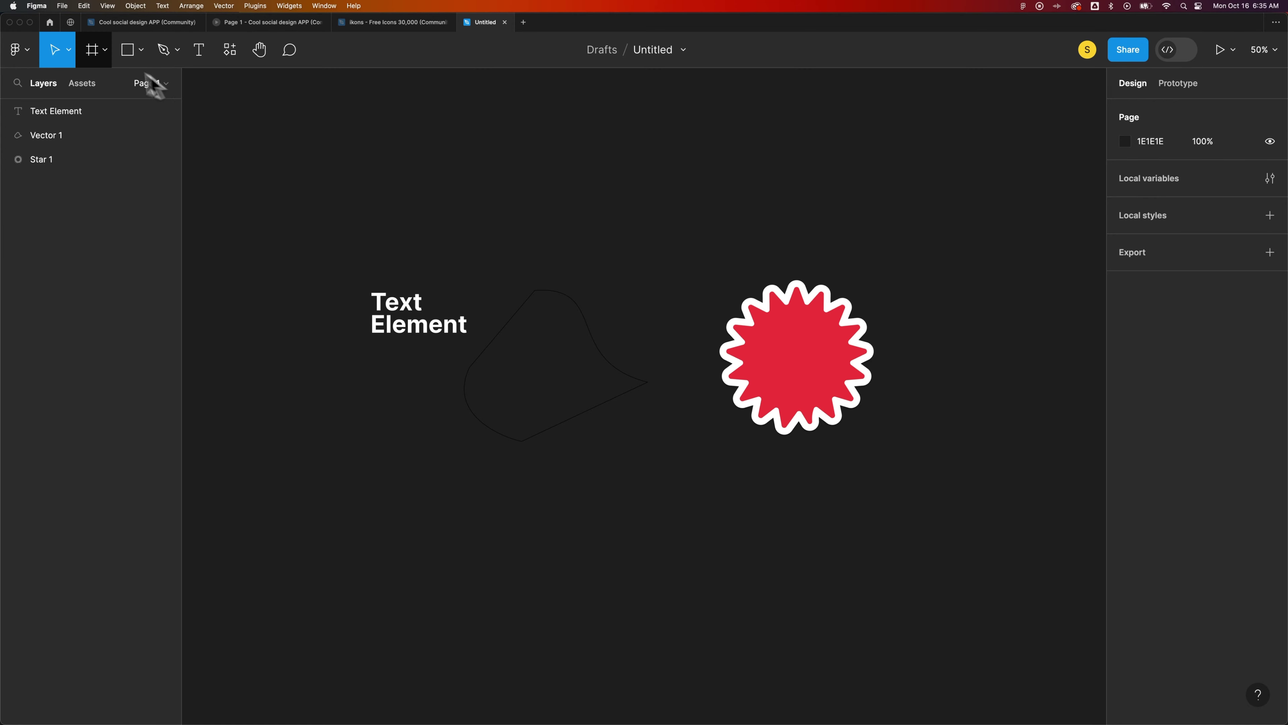
{"action": "left_click", "coordinate": [50, 23]}
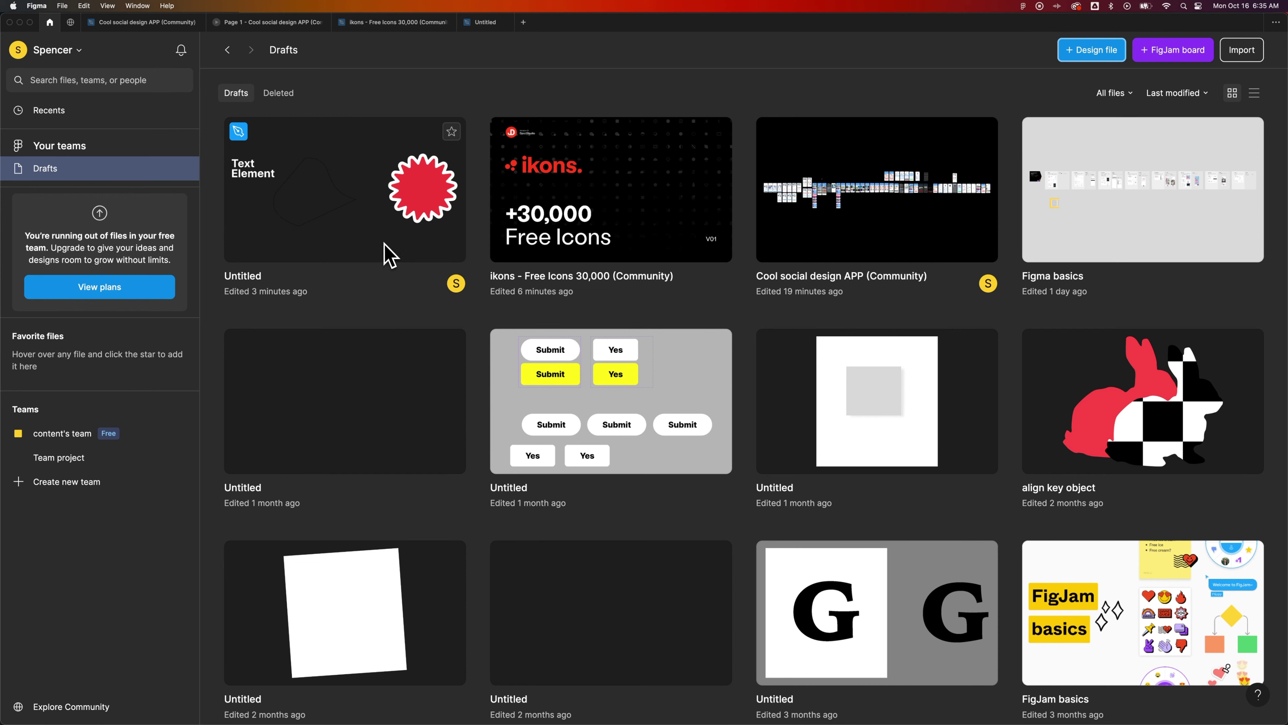
{"action": "left_click", "coordinate": [121, 708]}
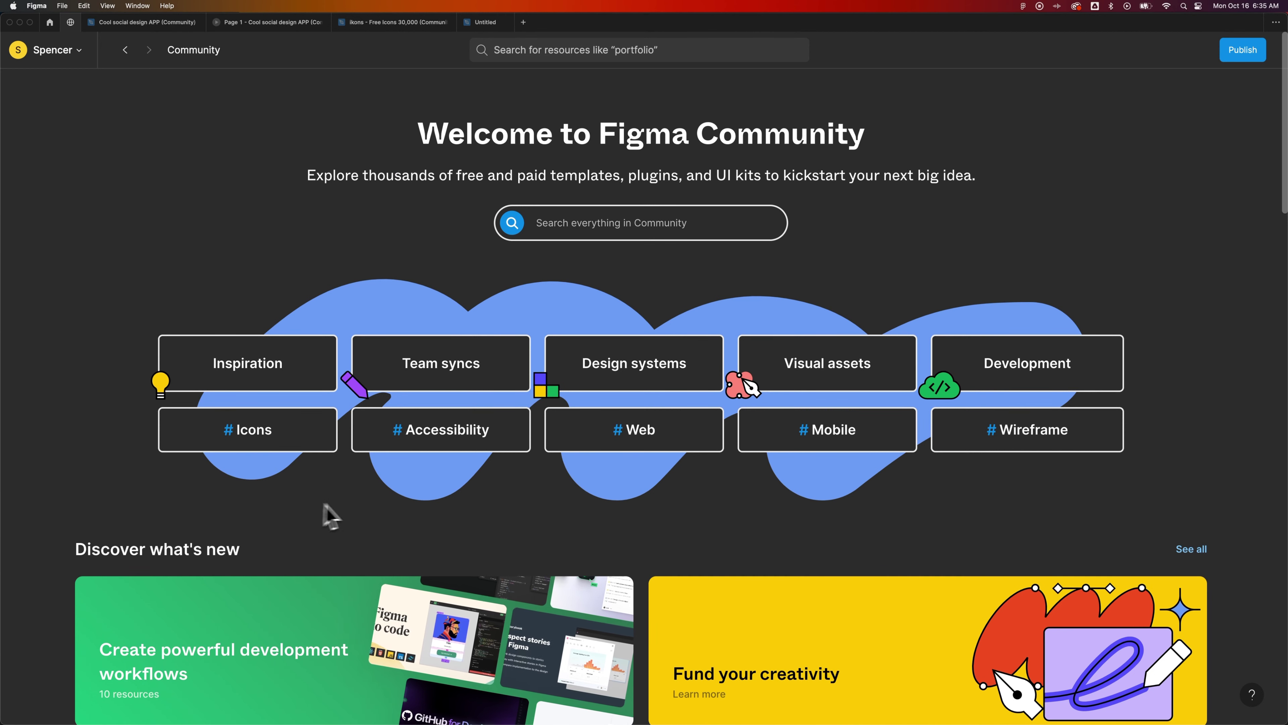
Search the Community for 'vector icons' and filter the results to Free.
{"action": "left_click", "coordinate": [594, 224]}
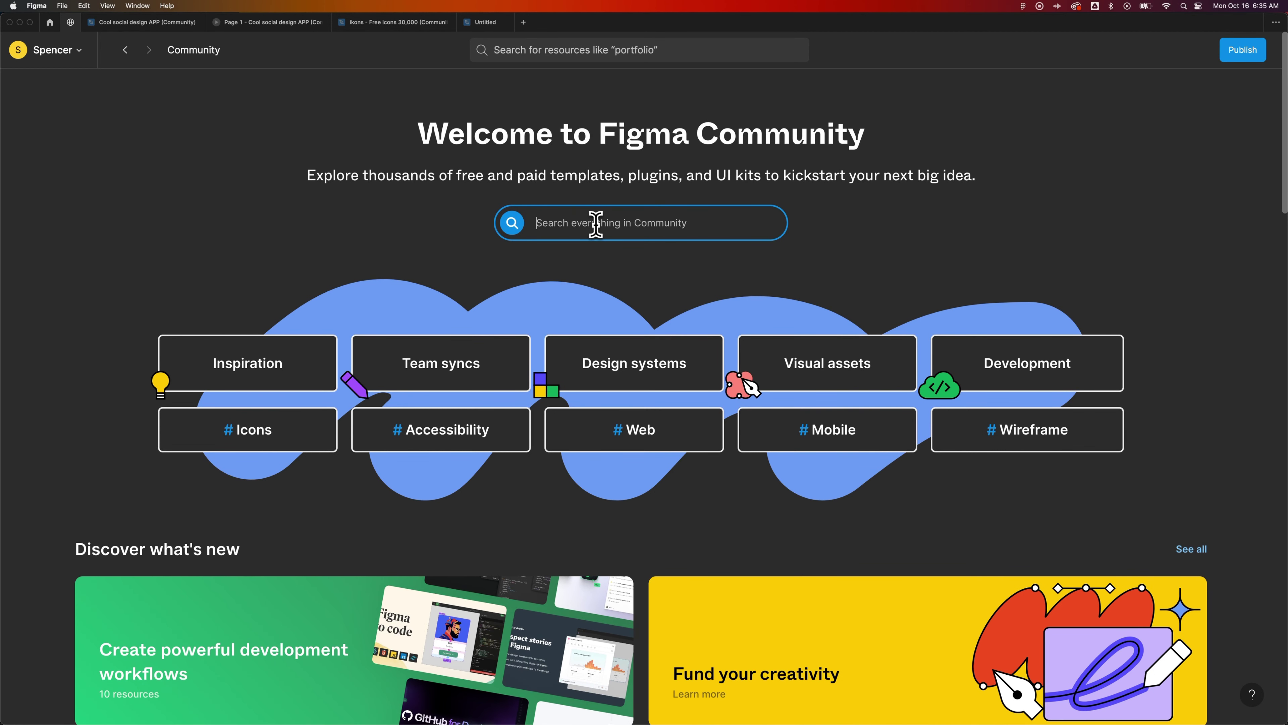
{"action": "type", "text": "vector icons"}
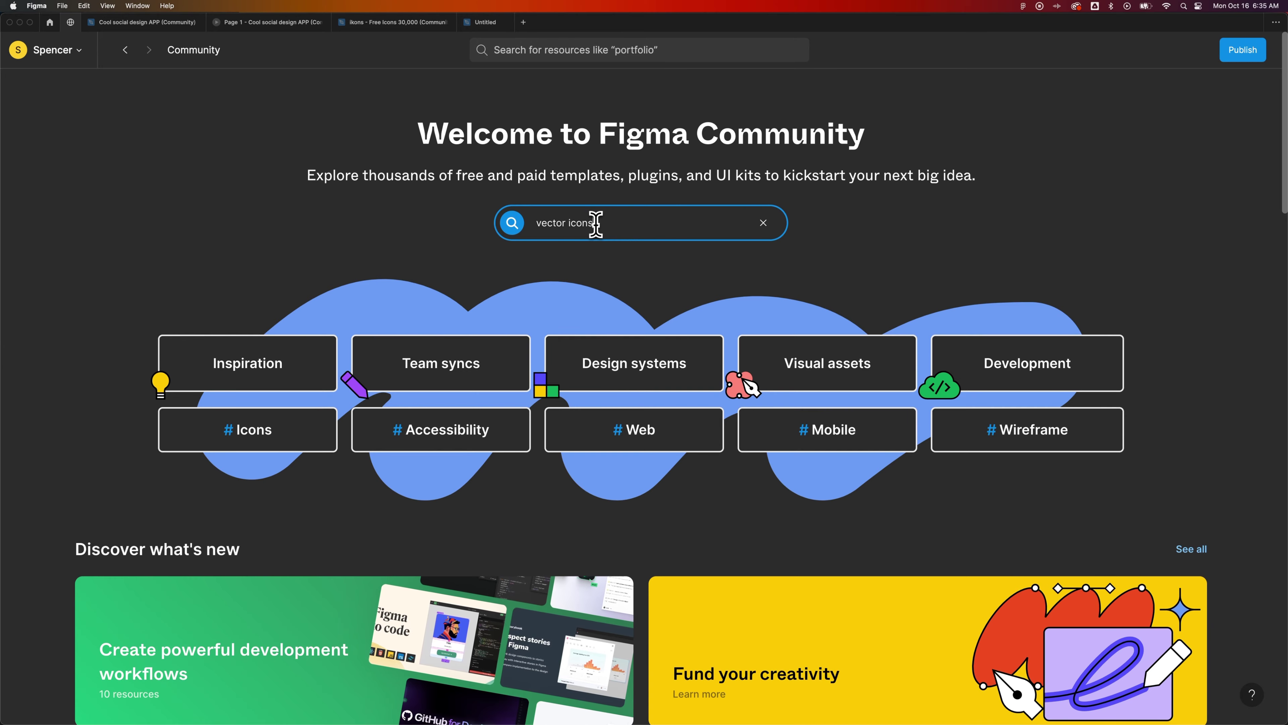
{"action": "key", "text": "Return"}
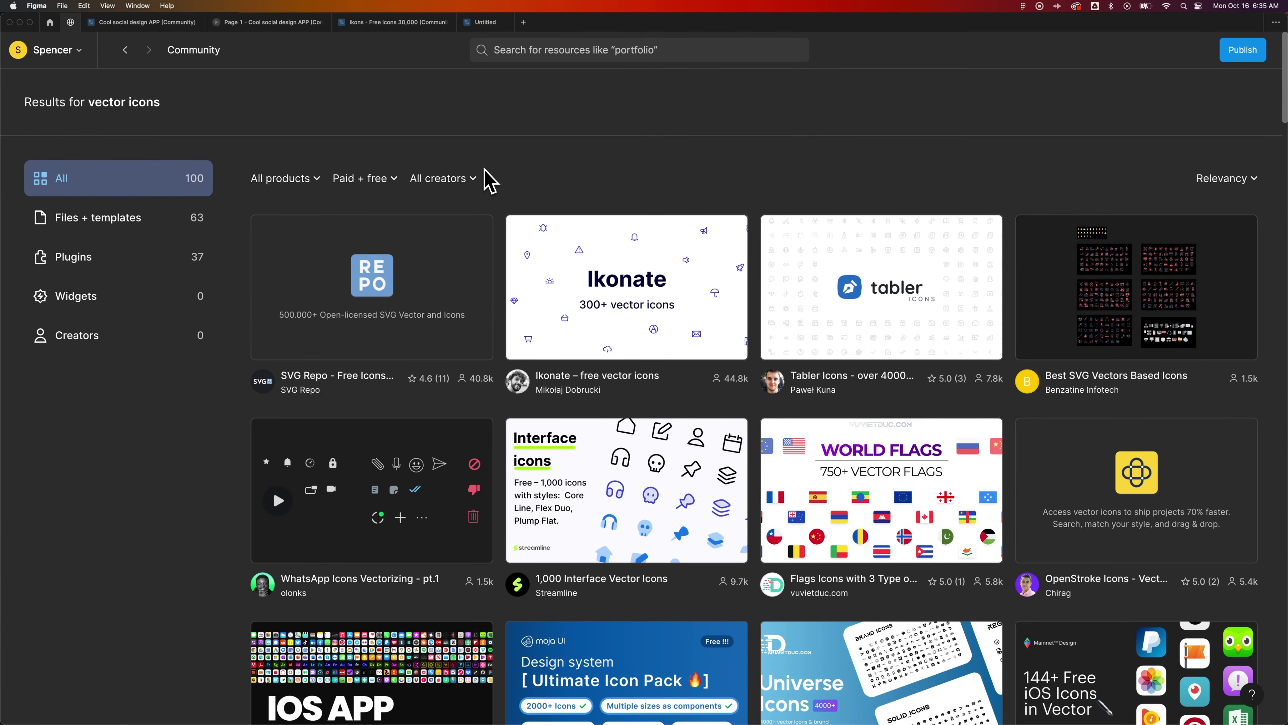
{"action": "left_click", "coordinate": [386, 182]}
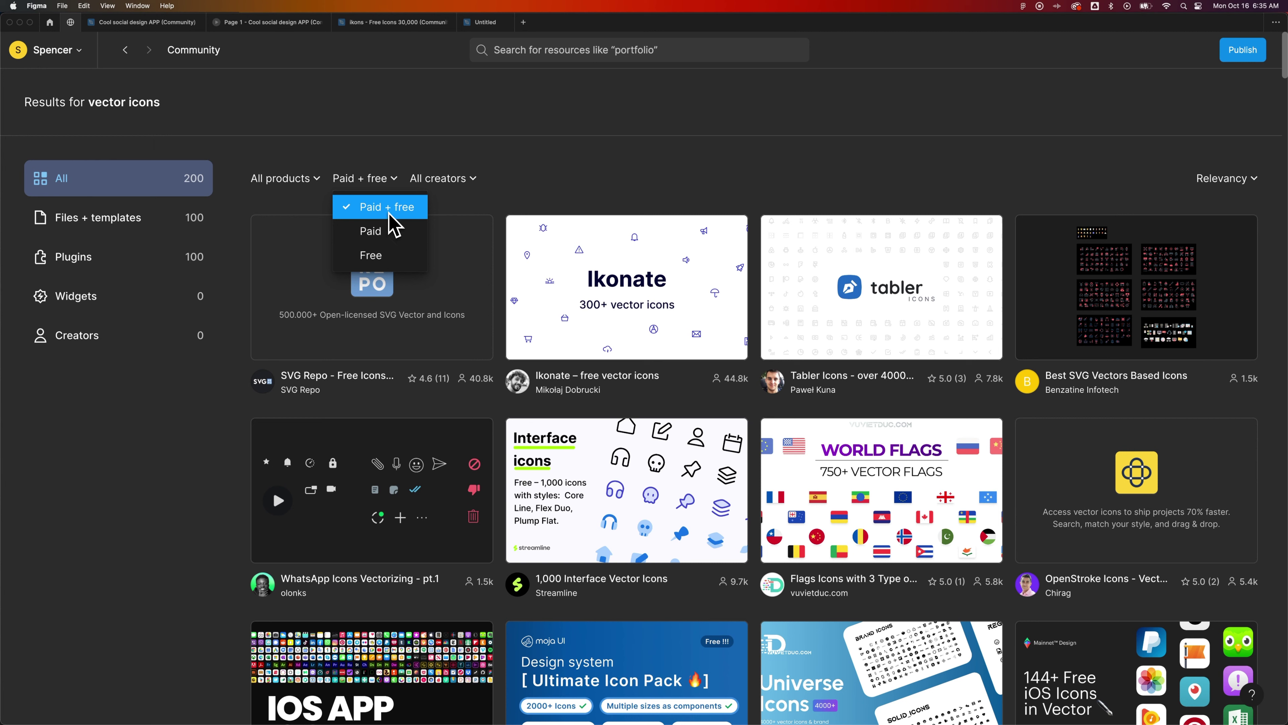
{"action": "left_click", "coordinate": [385, 264]}
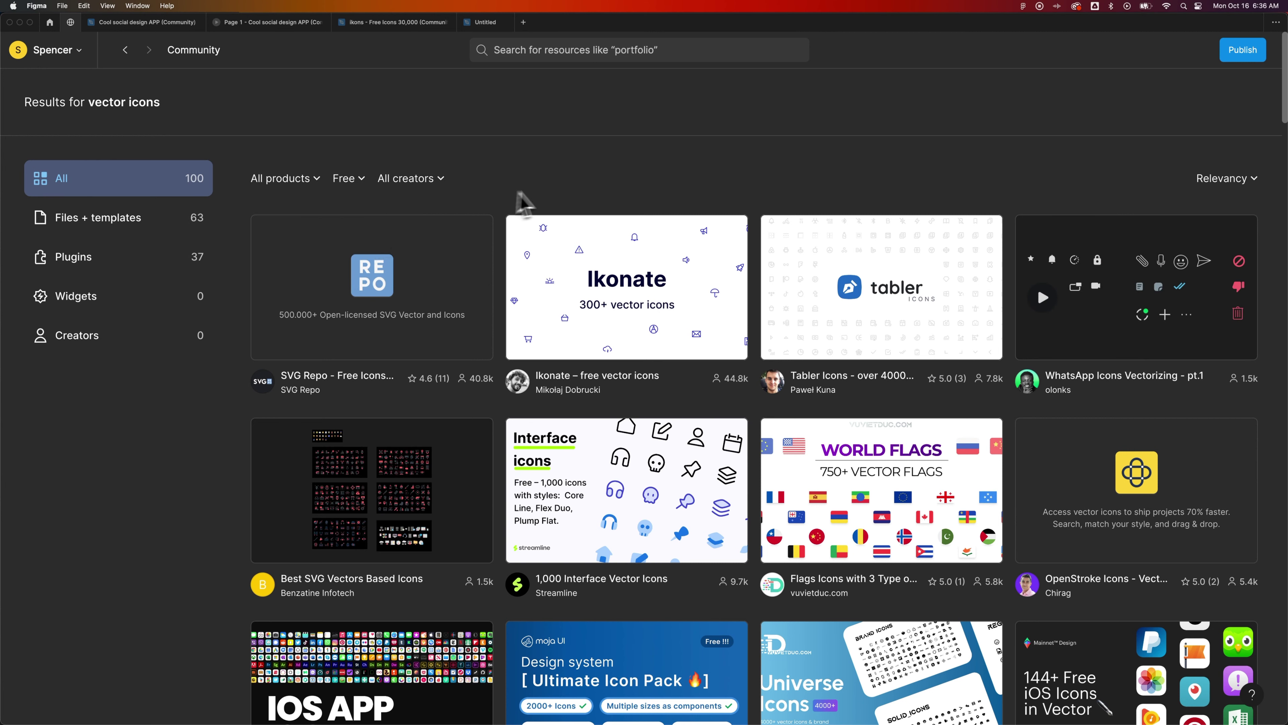
Open the '140 Hand Drawn Arrow Vector Icon Set - Free' resource page.
{"action": "scroll", "coordinate": [557, 200], "scroll_direction": "down", "scroll_amount": 10}
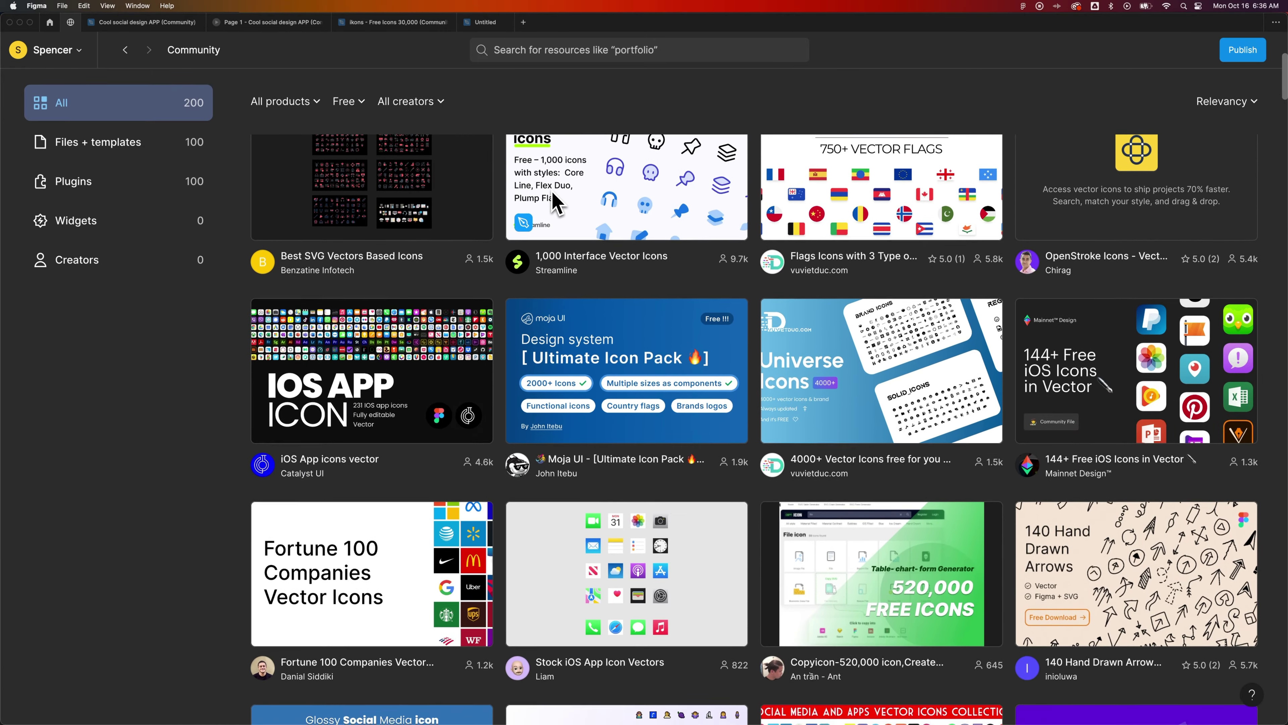
{"action": "scroll", "coordinate": [557, 201], "scroll_direction": "up", "scroll_amount": 4}
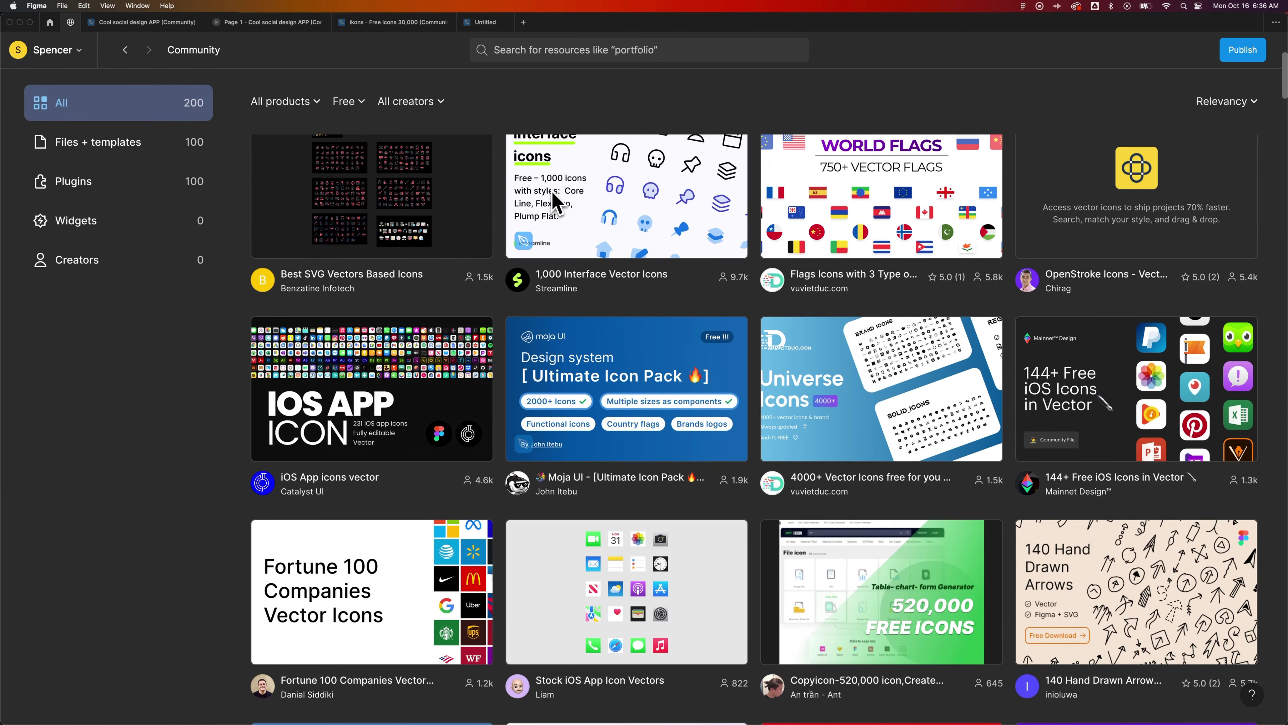
{"action": "scroll", "coordinate": [558, 206], "scroll_direction": "down", "scroll_amount": 4}
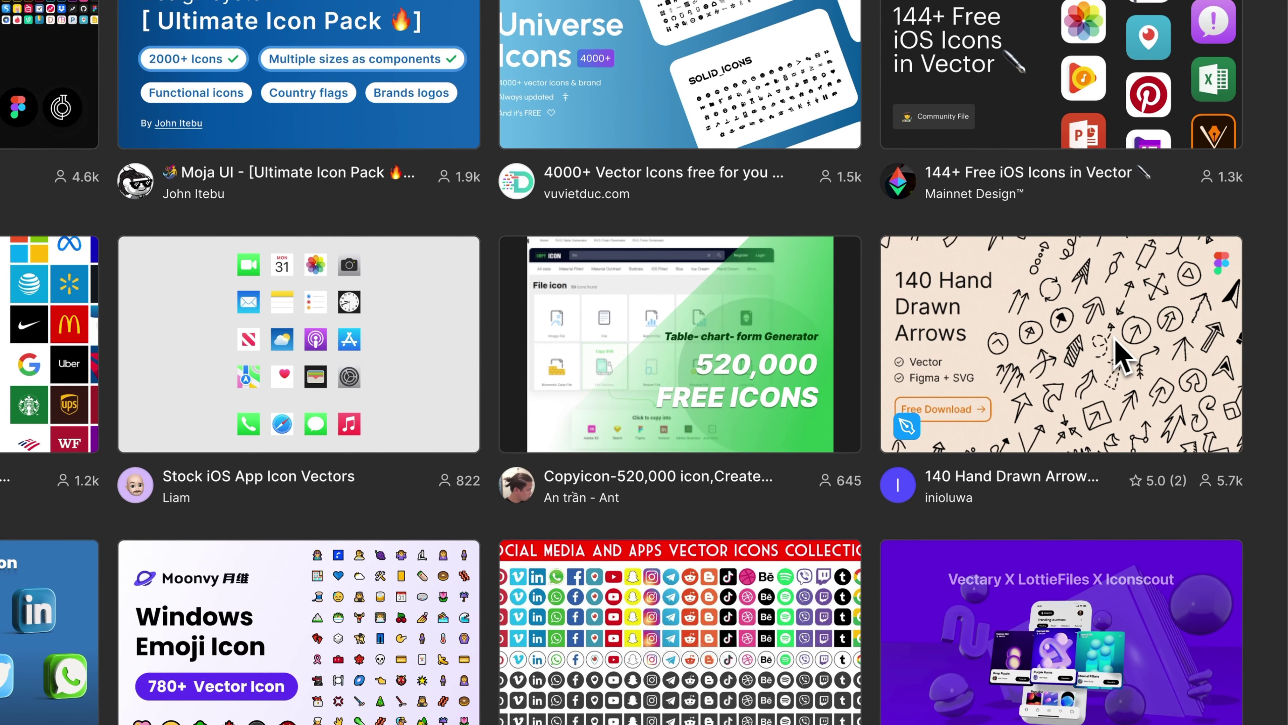
{"action": "left_click", "coordinate": [1067, 343]}
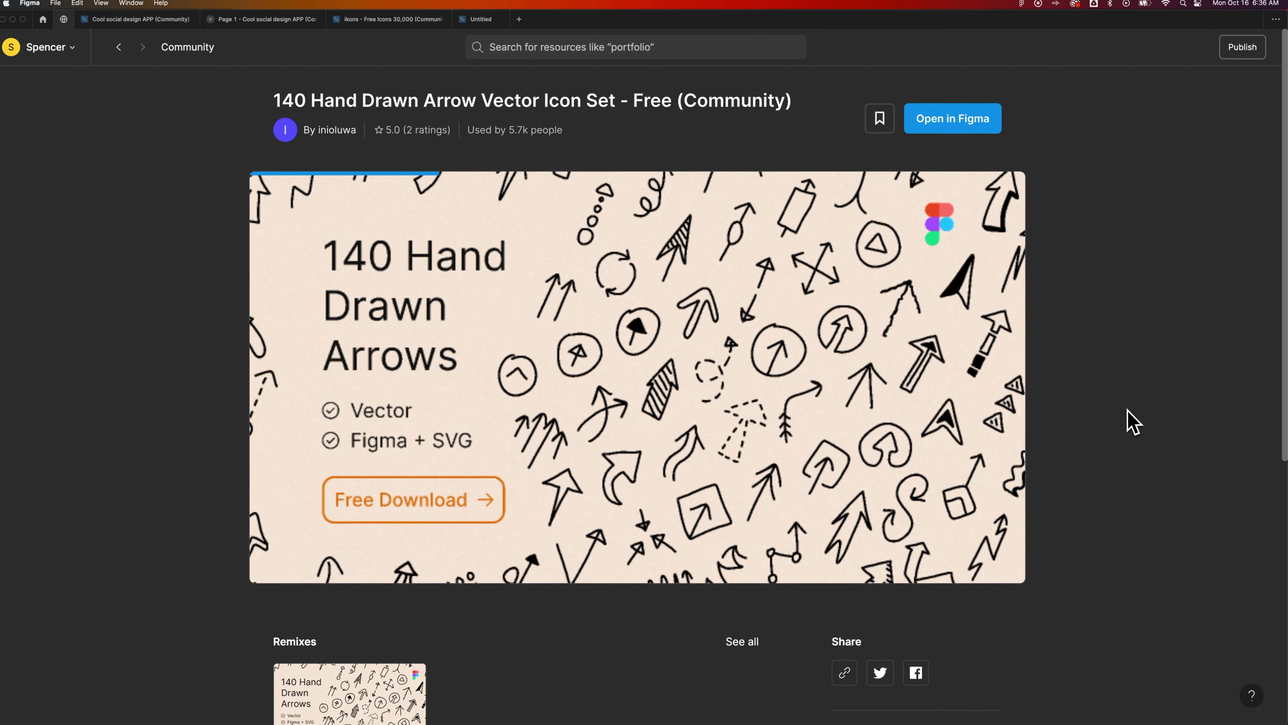
Open the arrow icon set as a Figma file and select the standalone arrow above it.
{"action": "left_click", "coordinate": [964, 124]}
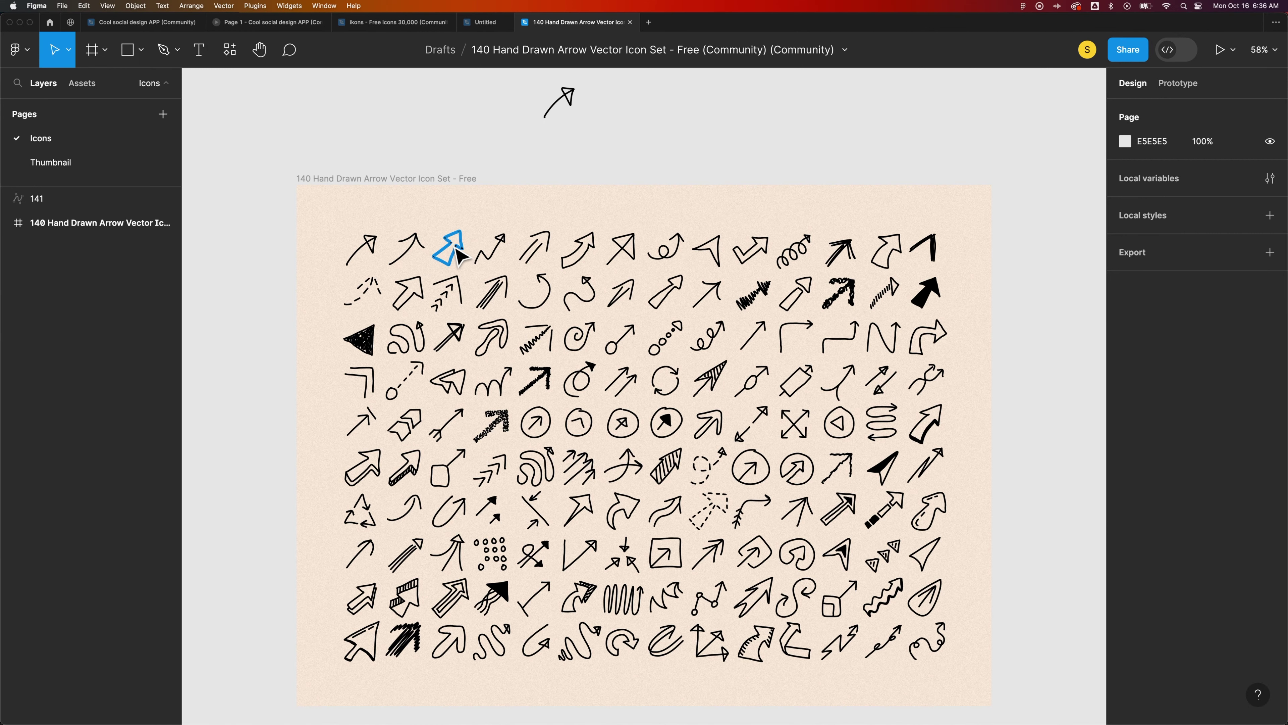
{"action": "left_click", "coordinate": [449, 256]}
{"action": "left_click", "coordinate": [567, 108]}
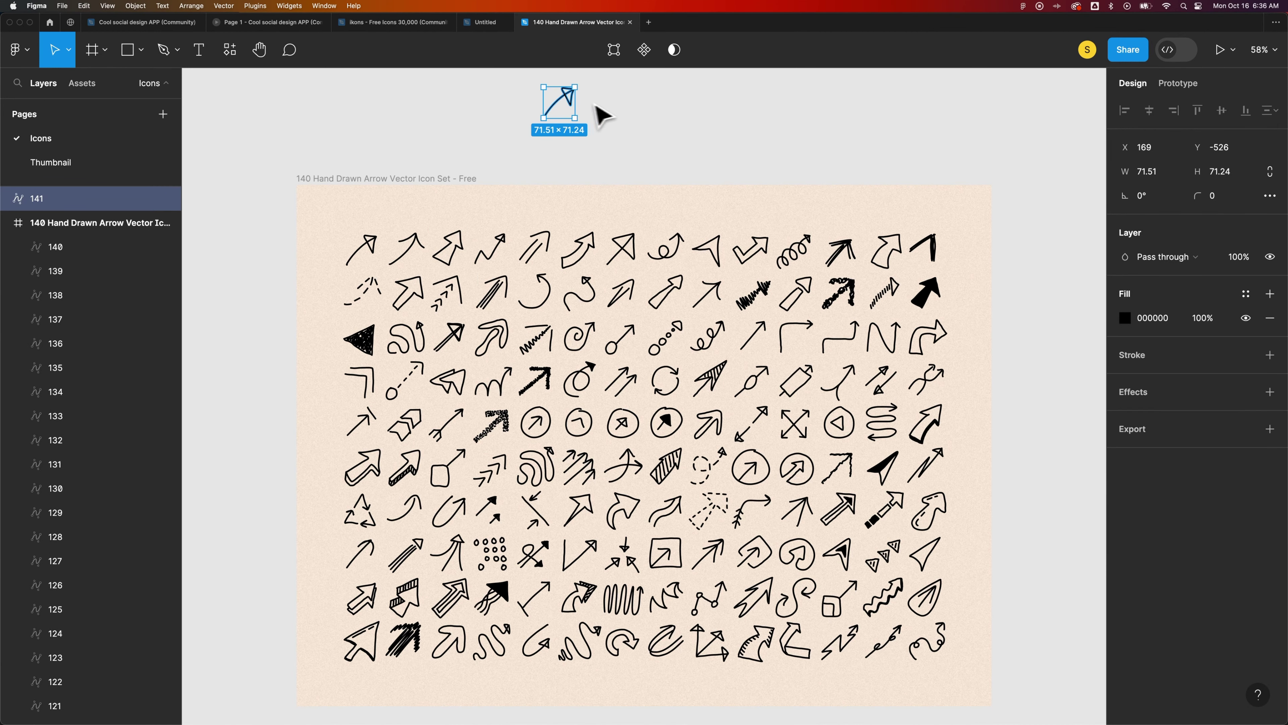
{"action": "left_click_drag", "start_coordinate": [608, 102], "coordinate": [614, 177]}
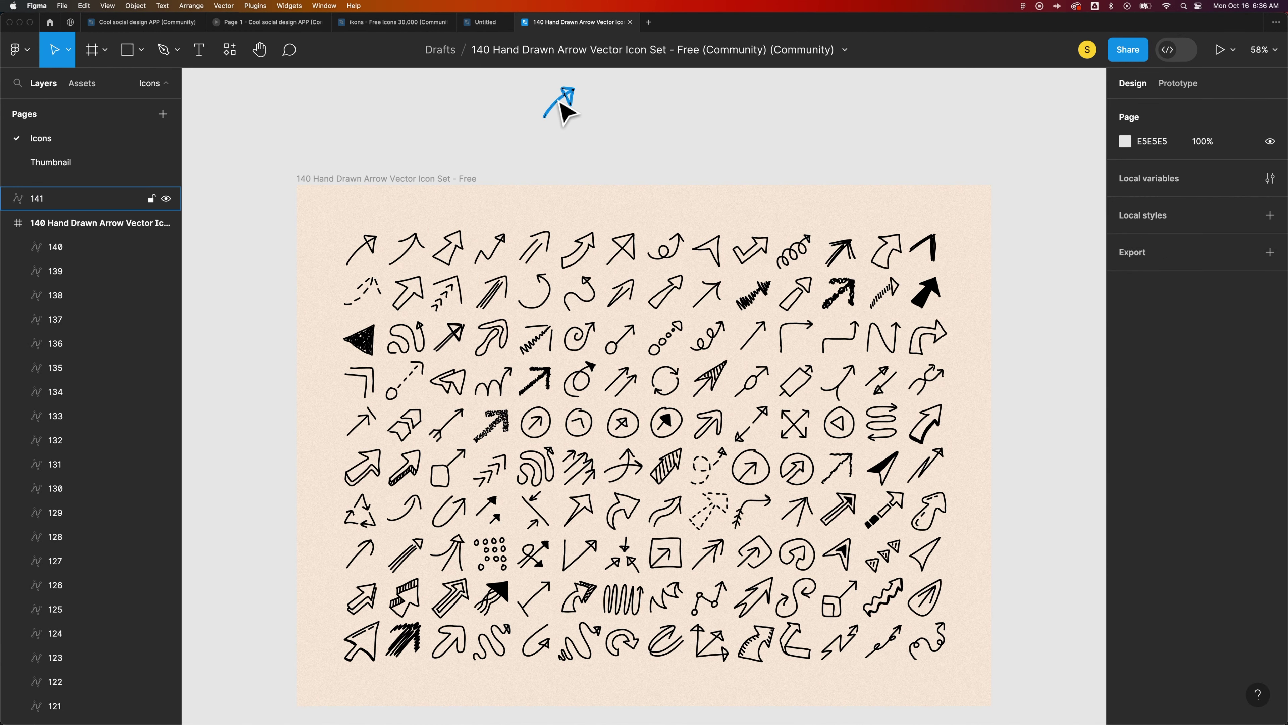
Zoom in on the standalone arrow and enter, then exit, point editing.
{"action": "scroll", "coordinate": [569, 110], "scroll_direction": "up", "scroll_amount": 15}
{"action": "scroll", "coordinate": [567, 112], "scroll_direction": "up", "scroll_amount": 5}
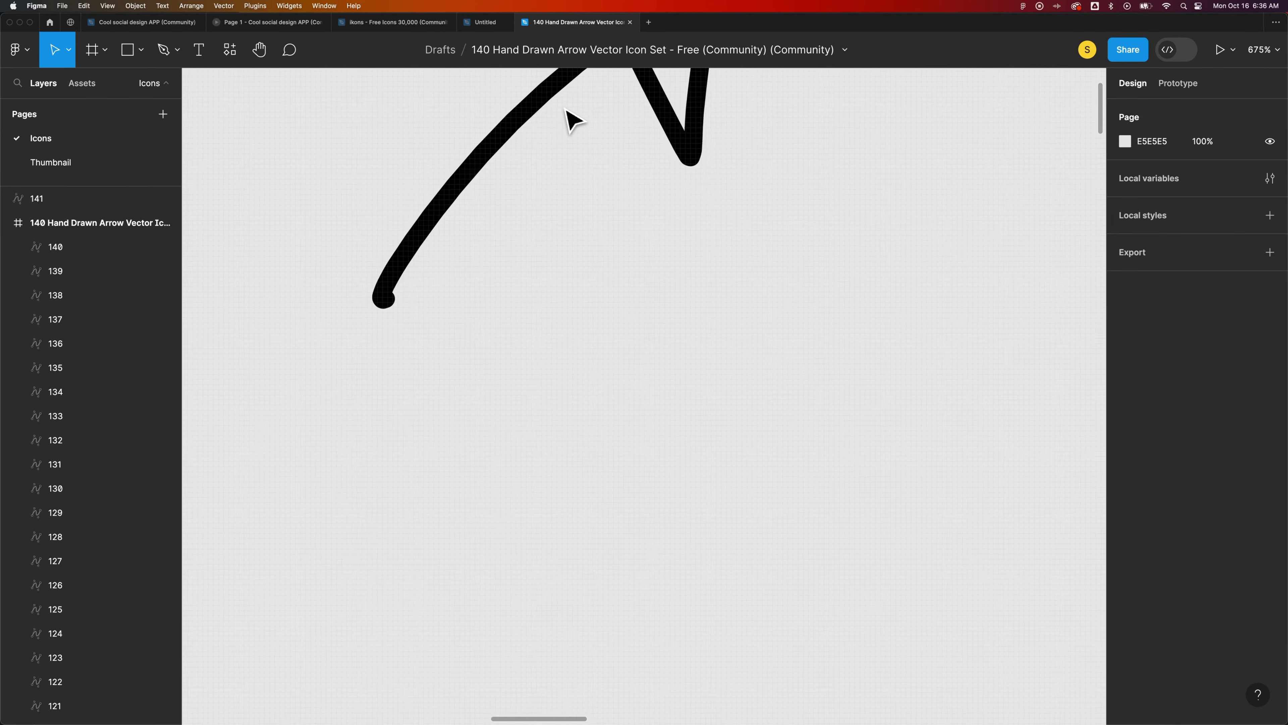
{"action": "key", "text": "super+space"}
{"action": "key", "text": "super+space"}
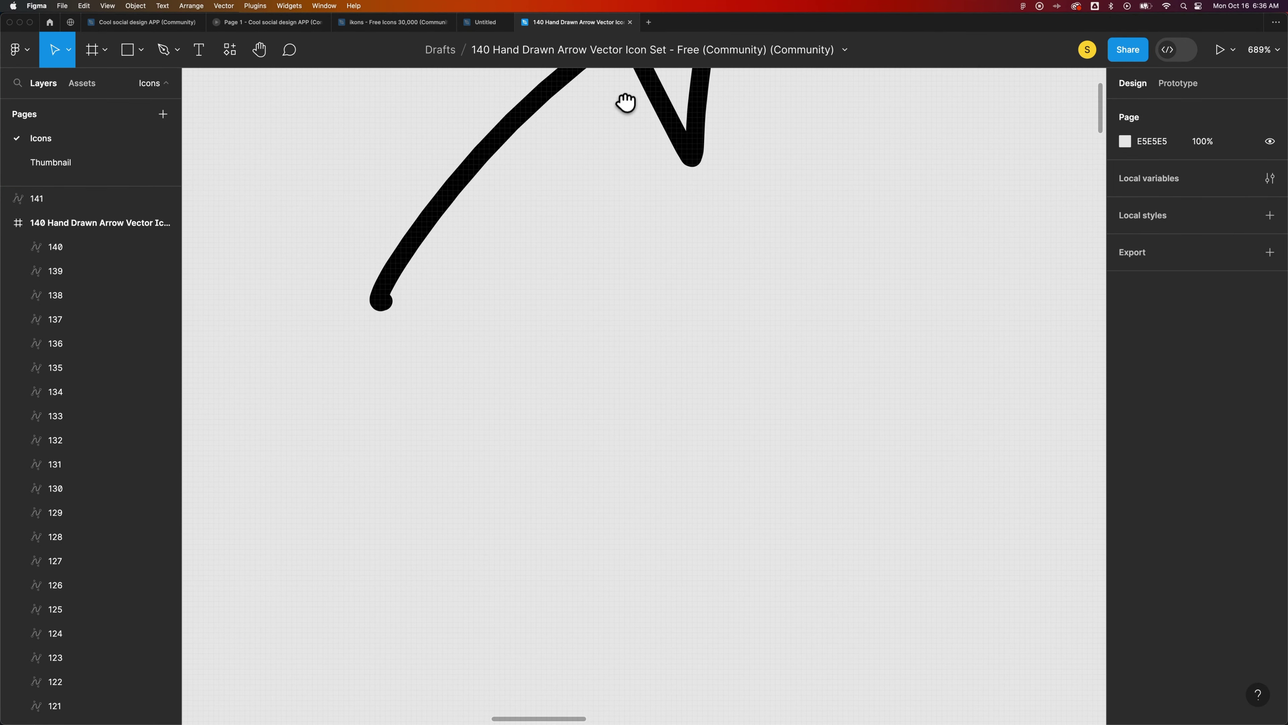
{"action": "left_click_drag", "start_coordinate": [607, 135], "coordinate": [644, 394]}
{"action": "left_click", "coordinate": [652, 291]}
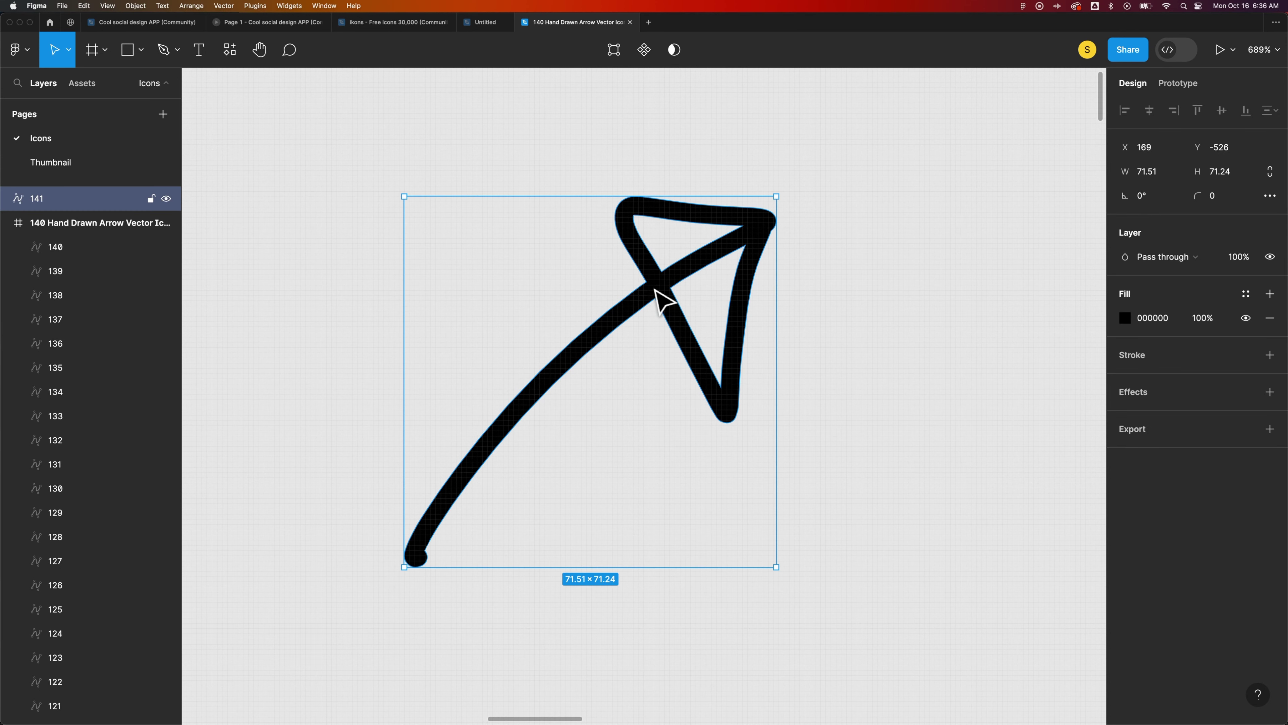
{"action": "double_click", "coordinate": [661, 291]}
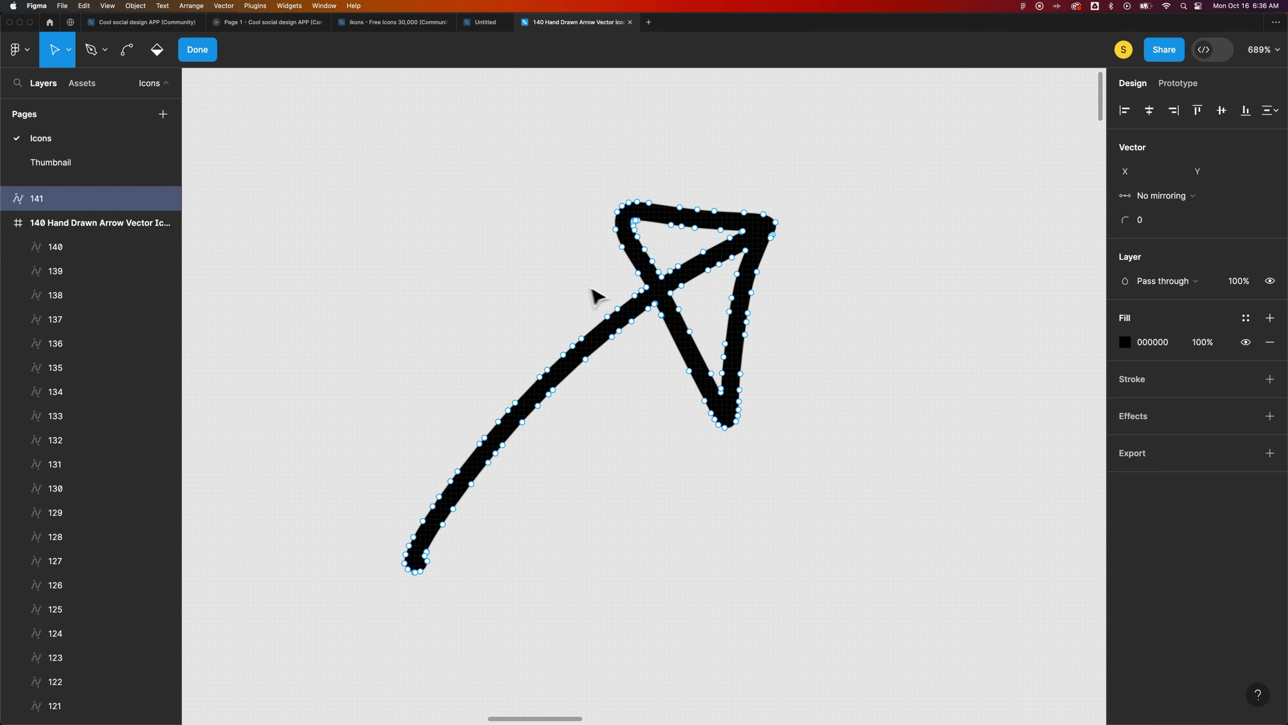
{"action": "left_click", "coordinate": [198, 49]}
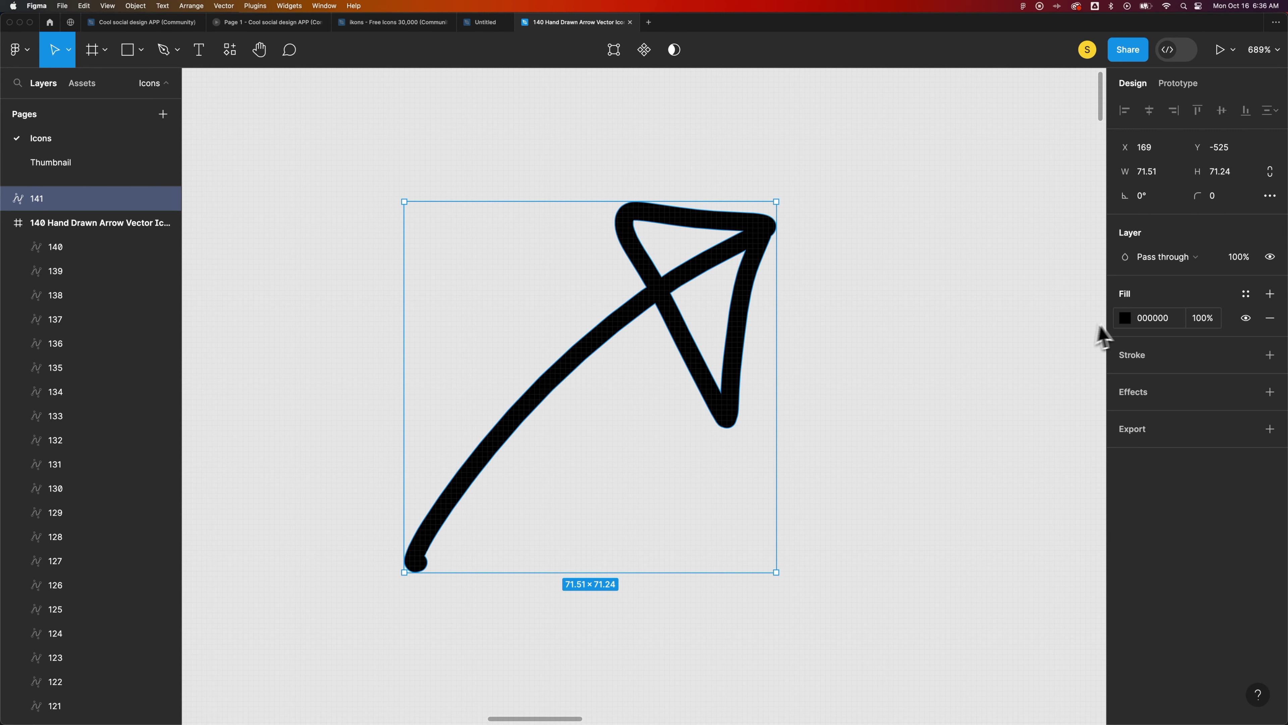
Fill the standalone arrow red EB2A2A and zoom out to the whole icon set.
{"action": "left_click", "coordinate": [1125, 318]}
{"action": "left_click", "coordinate": [1075, 349]}
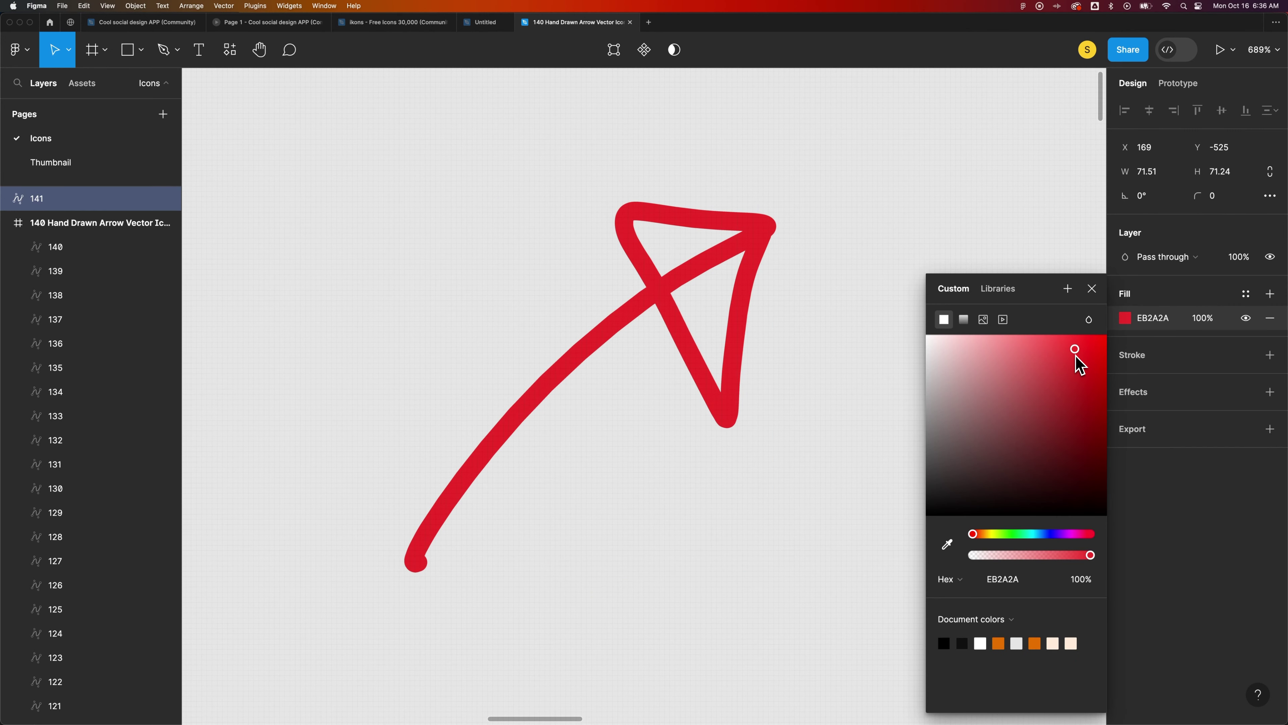
{"action": "left_click", "coordinate": [958, 229]}
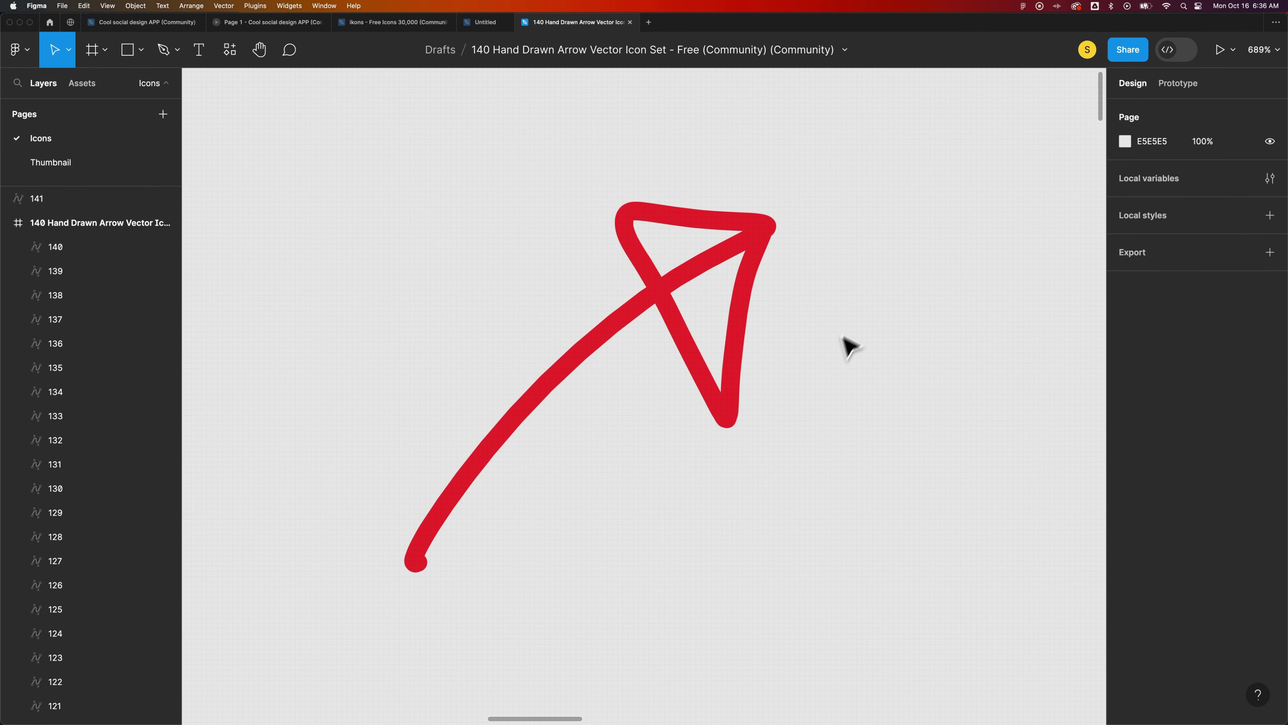
{"action": "key", "text": "super+minus"}
{"action": "key", "text": "super+minus"}
{"action": "key", "text": "super+minus"}
{"action": "key", "text": "super+minus"}
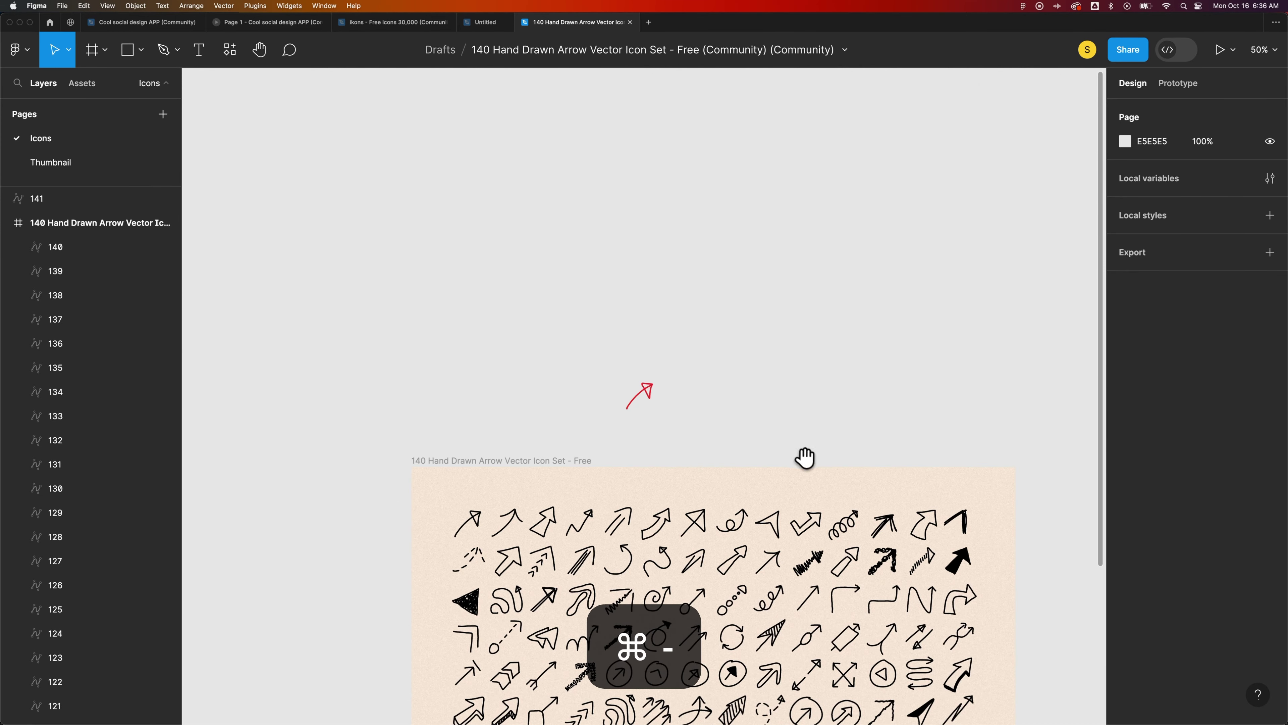
{"action": "left_click_drag", "start_coordinate": [805, 454], "coordinate": [748, 169]}
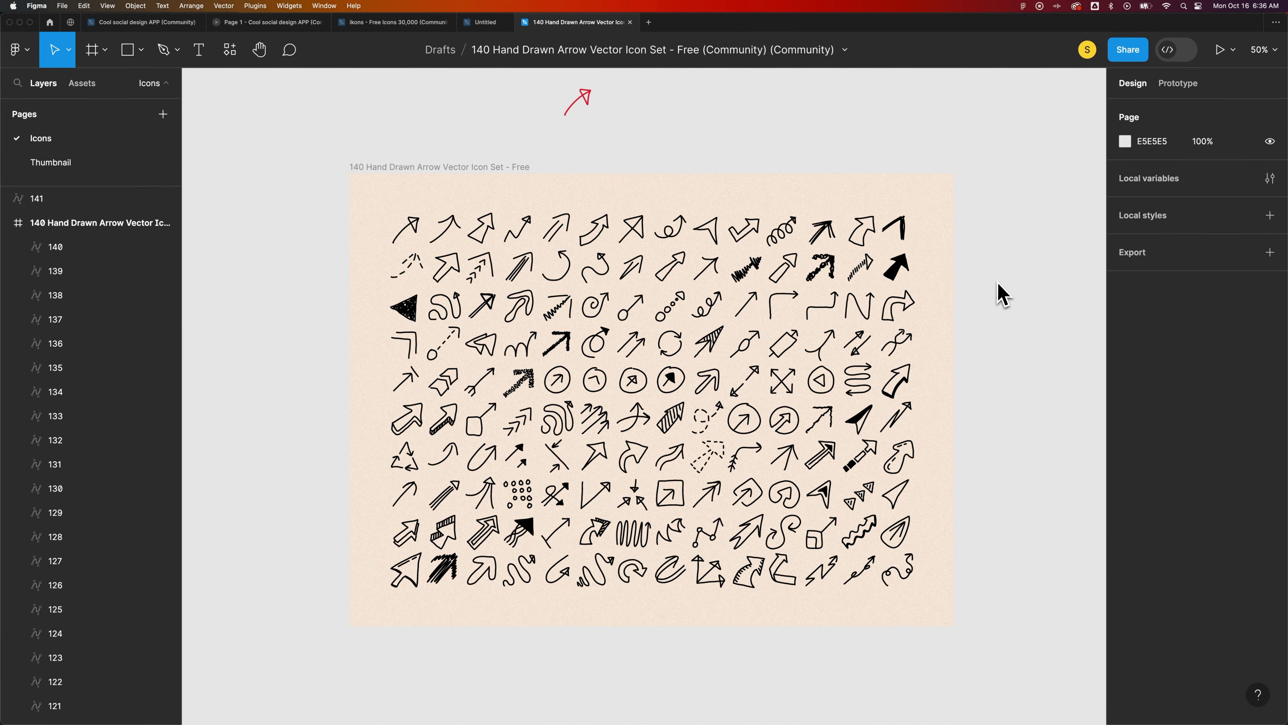